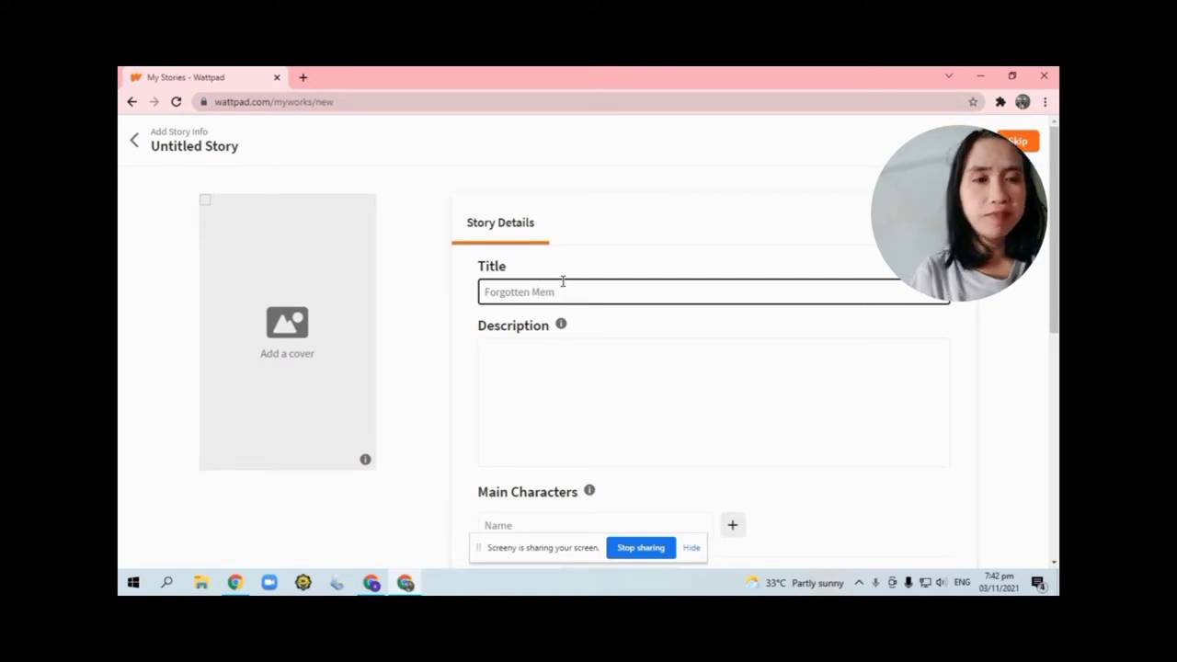
Enter 'Soon...' as the story description and reveal the Upload/Create Cover choices.
left_click(574, 363)
type("Soon")
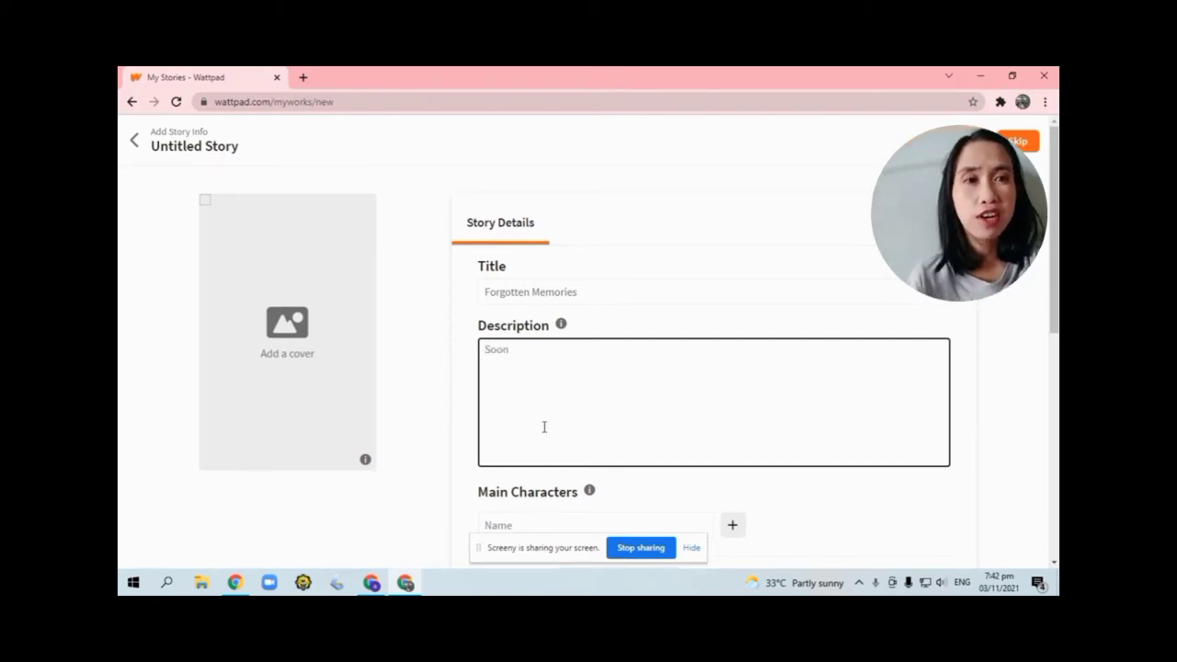
type("...")
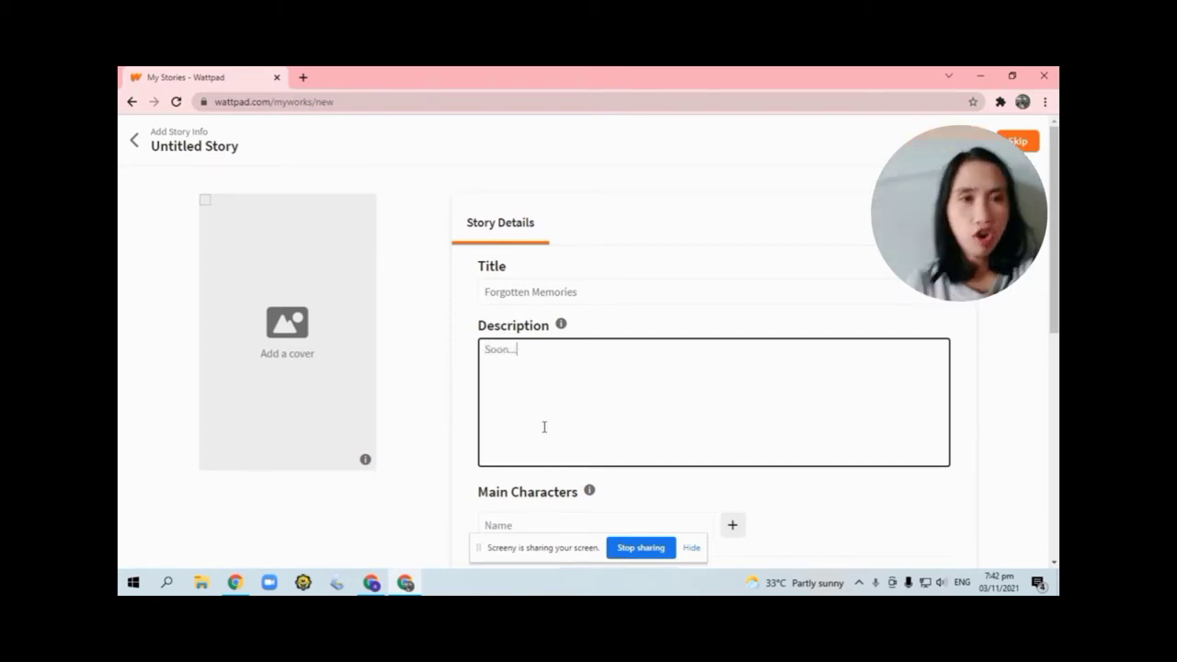
left_click(288, 346)
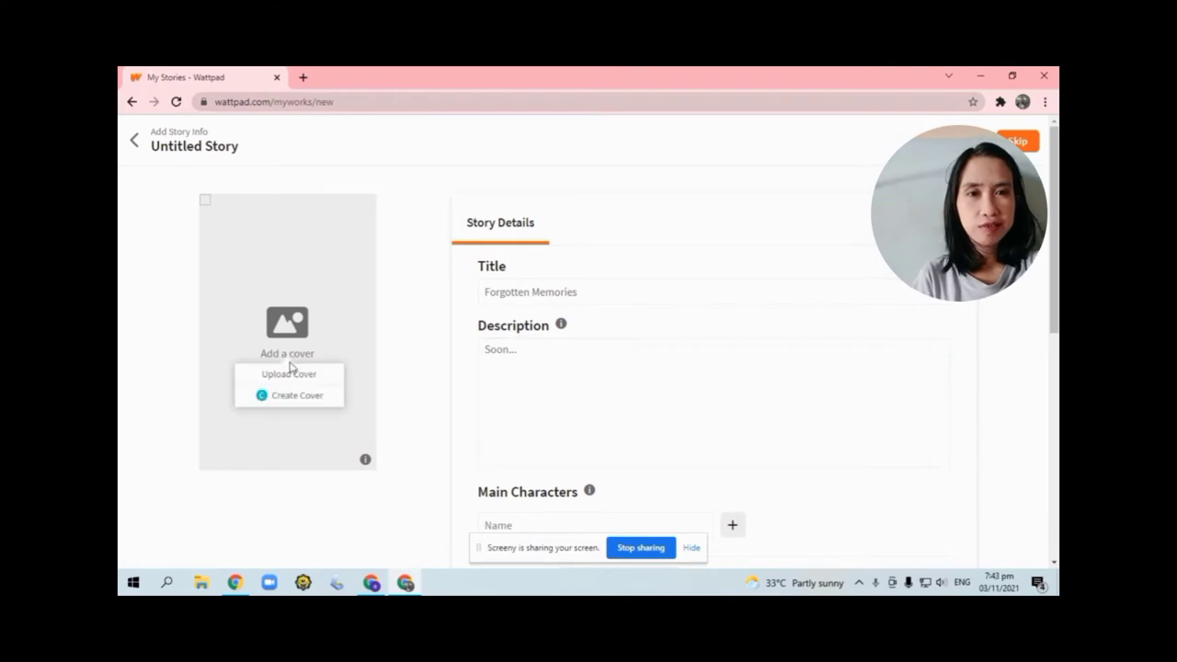
Start a new Canva cover and browse the Wattpad Book Cover templates.
left_click(287, 396)
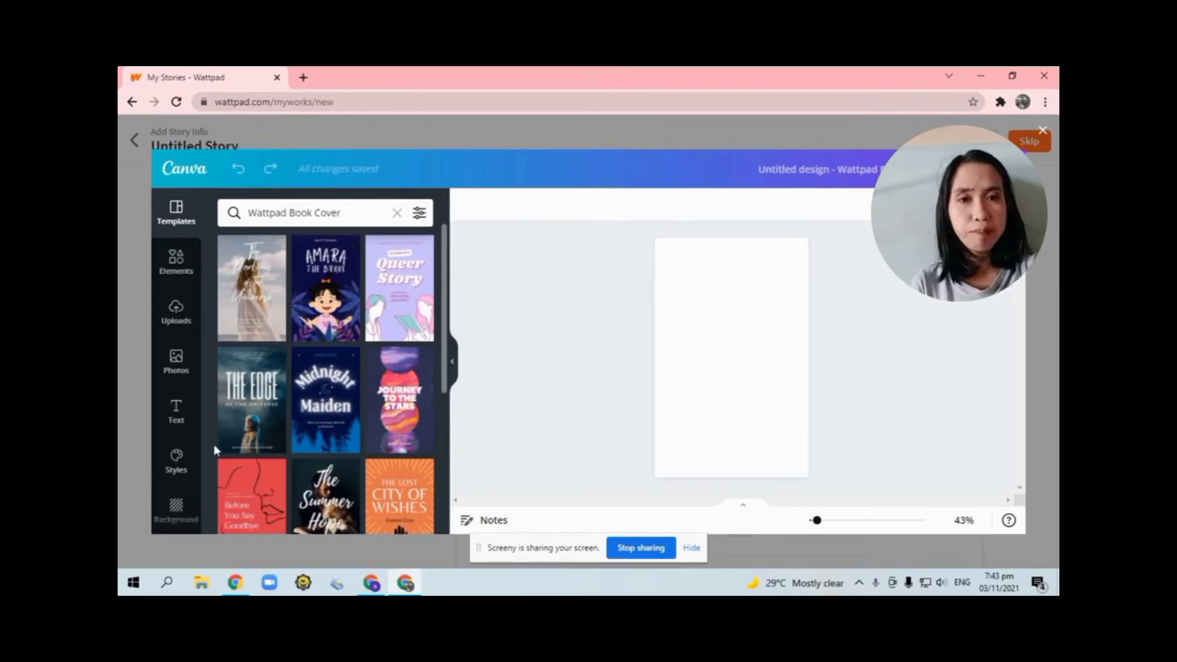
scroll(309, 381, "down", 3)
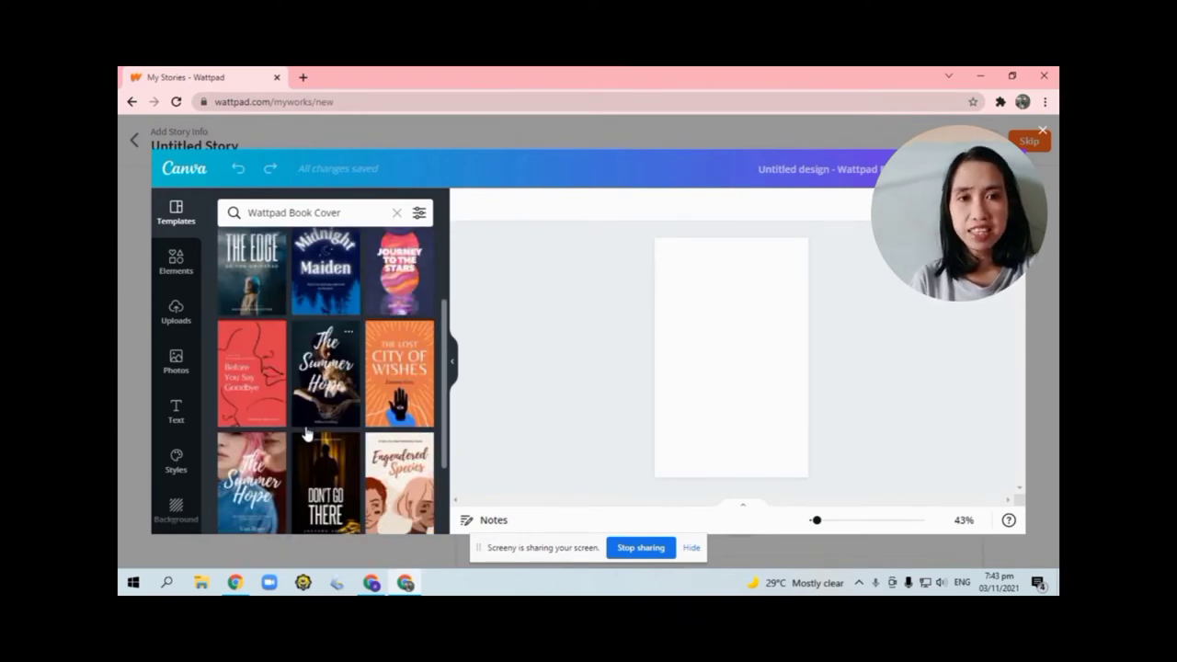
scroll(306, 442, "down", 2)
scroll(307, 441, "down", 2)
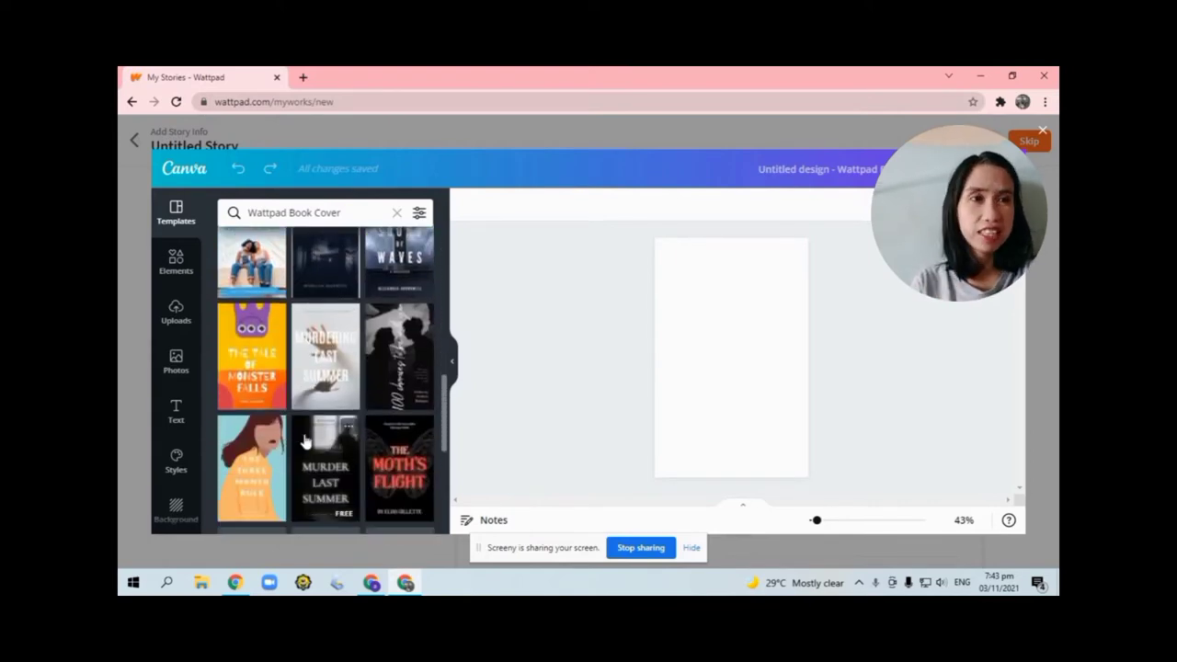
scroll(303, 440, "down", 3)
scroll(304, 439, "down", 2)
scroll(304, 432, "down", 3)
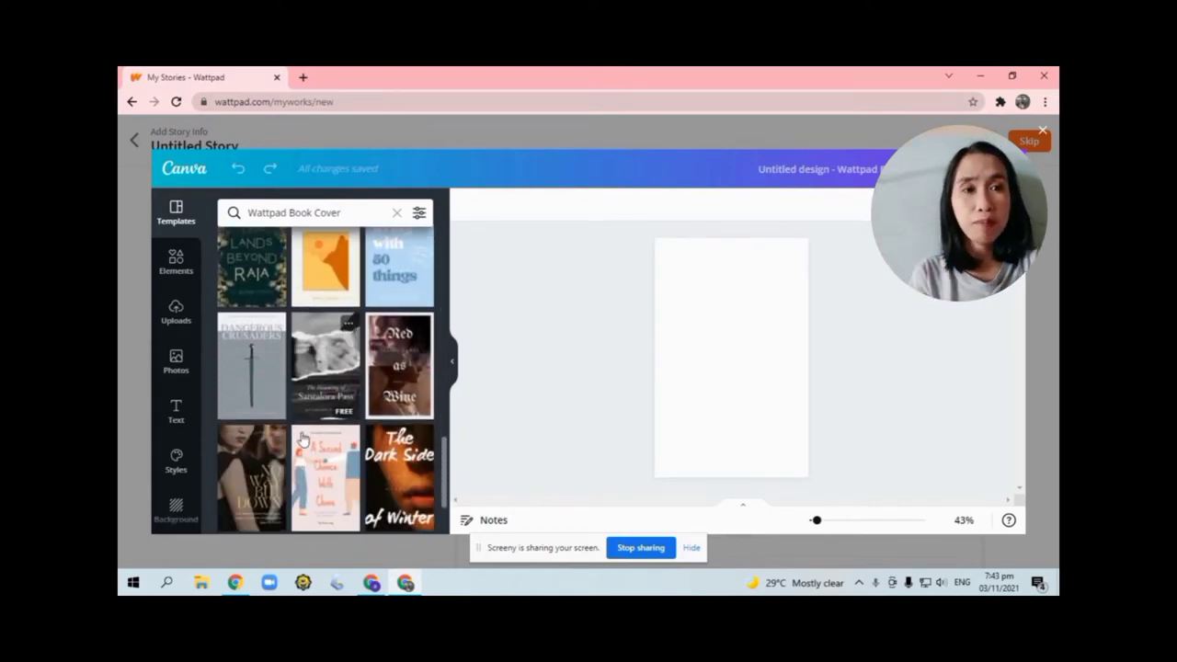
scroll(302, 424, "down", 2)
scroll(303, 425, "down", 3)
scroll(302, 424, "down", 3)
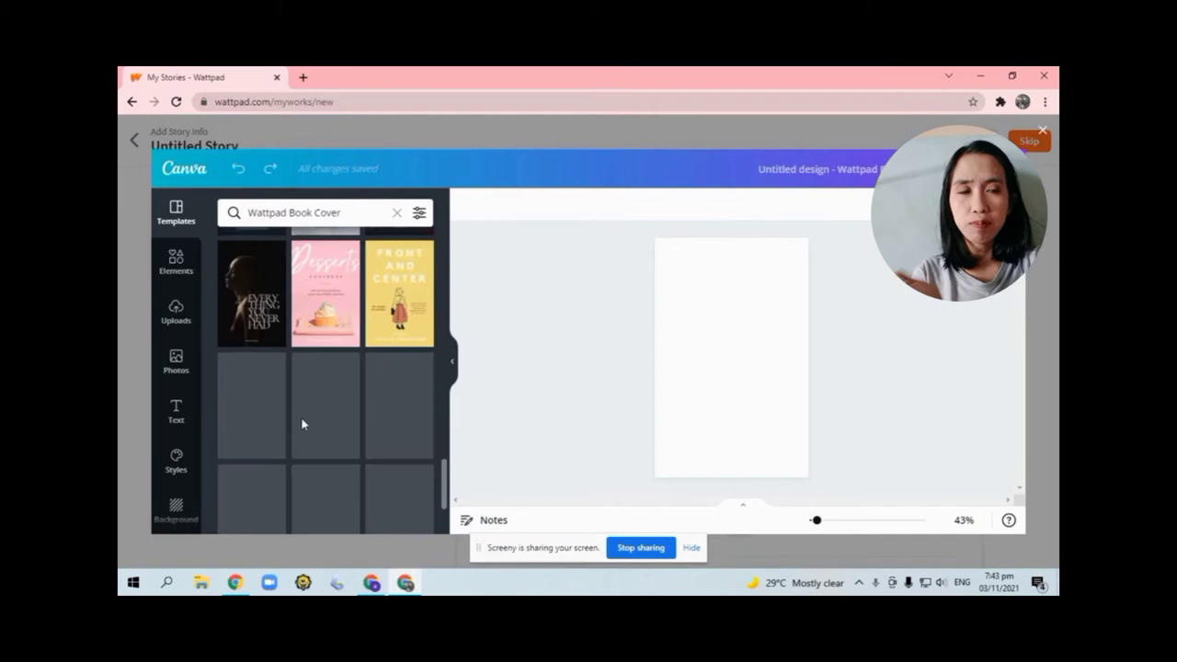
scroll(304, 425, "down", 2)
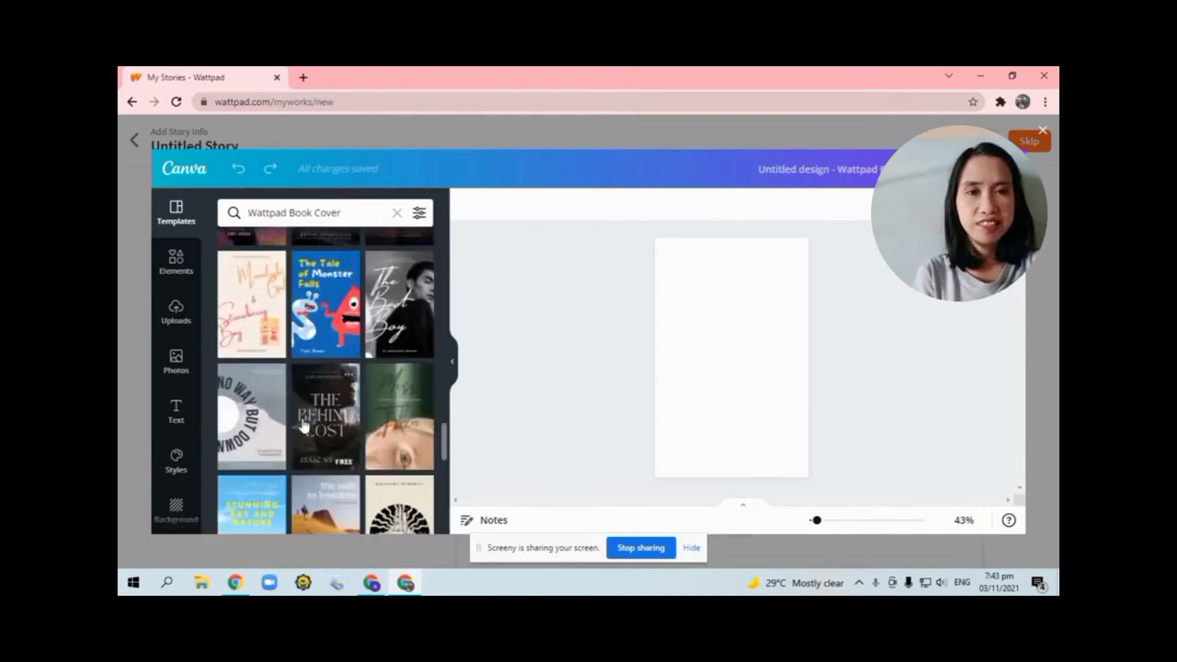
scroll(304, 426, "down", 2)
scroll(303, 426, "down", 2)
scroll(304, 426, "down", 1)
scroll(303, 425, "down", 2)
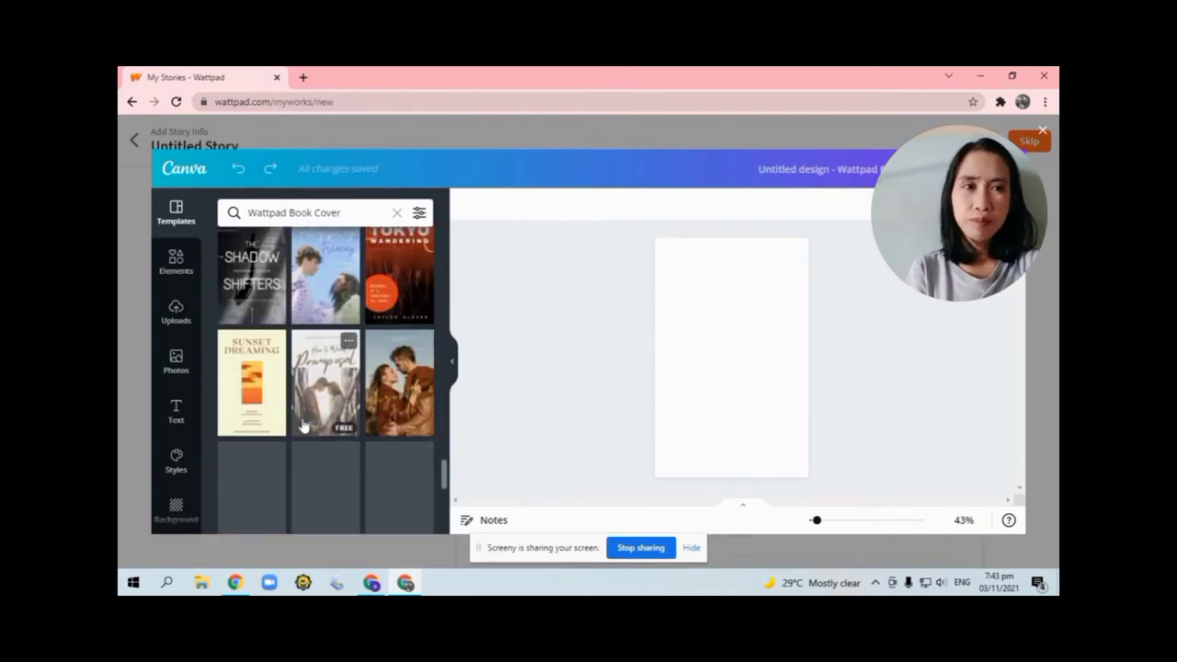
scroll(304, 426, "down", 2)
scroll(303, 426, "down", 2)
scroll(304, 426, "down", 2)
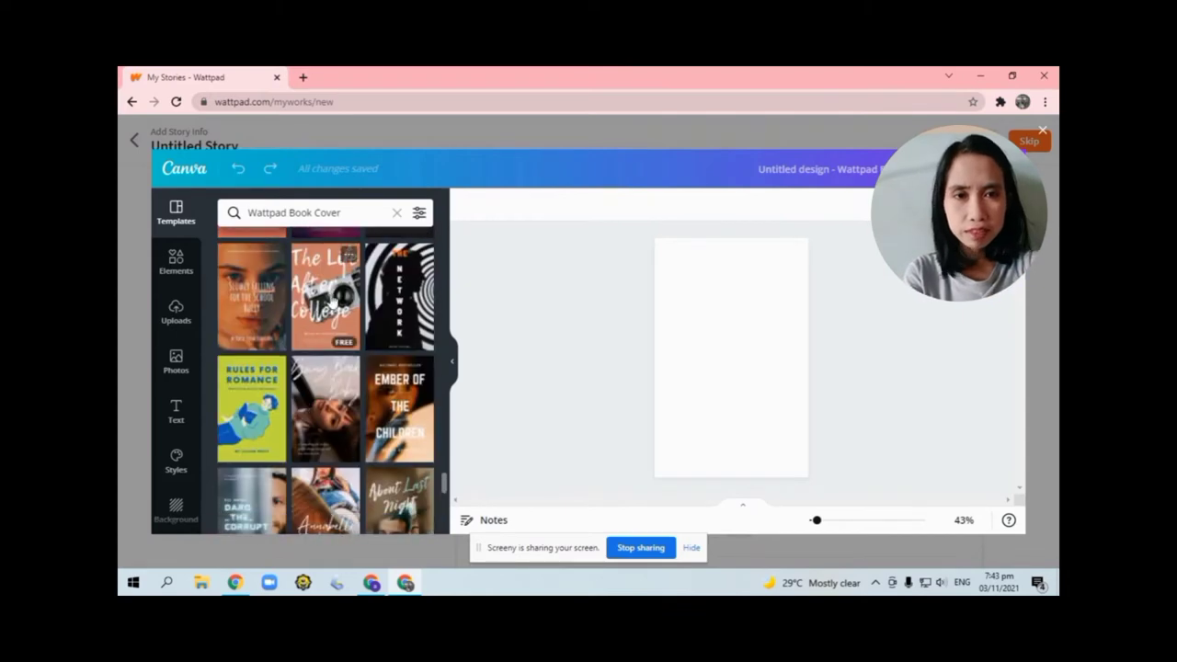
scroll(333, 303, "down", 3)
scroll(333, 304, "up", 3)
scroll(333, 451, "down", 2)
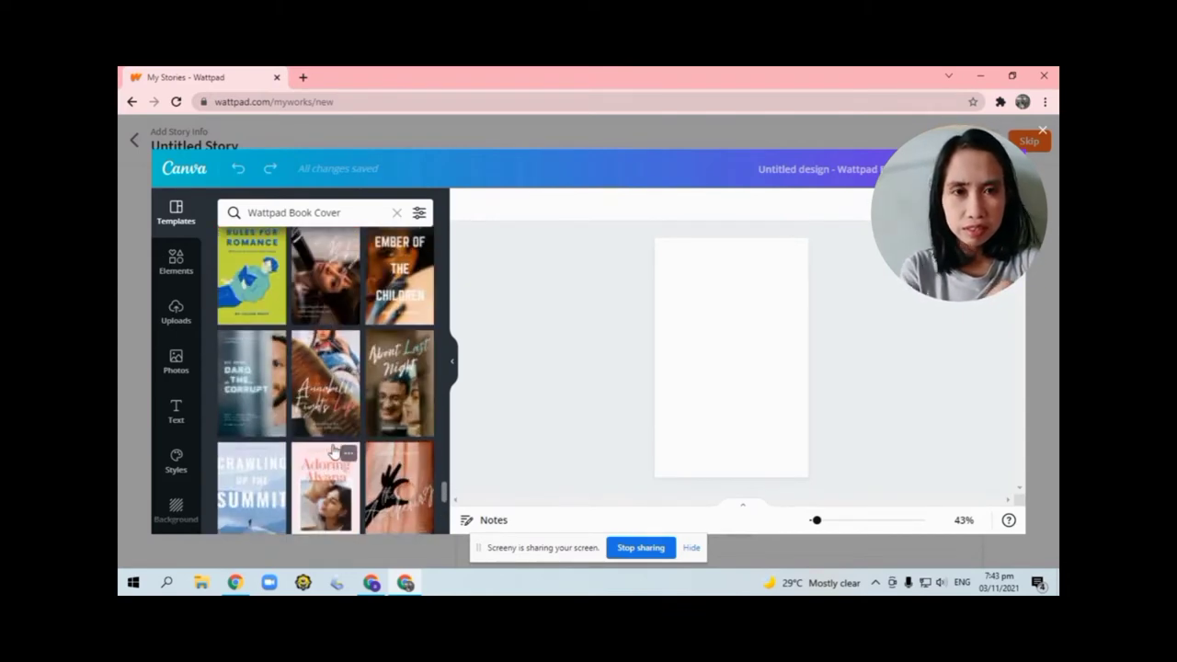
scroll(333, 451, "up", 1)
scroll(333, 455, "down", 2)
scroll(333, 460, "down", 3)
scroll(333, 469, "down", 2)
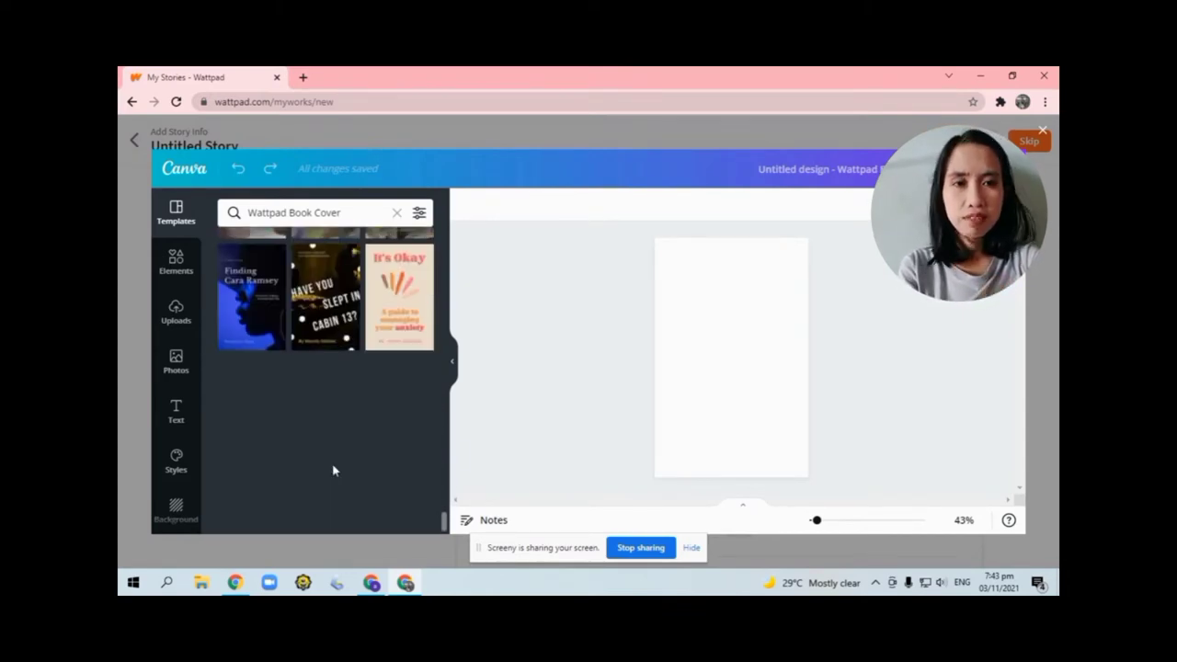
scroll(333, 467, "up", 2)
scroll(331, 464, "up", 2)
scroll(303, 441, "up", 2)
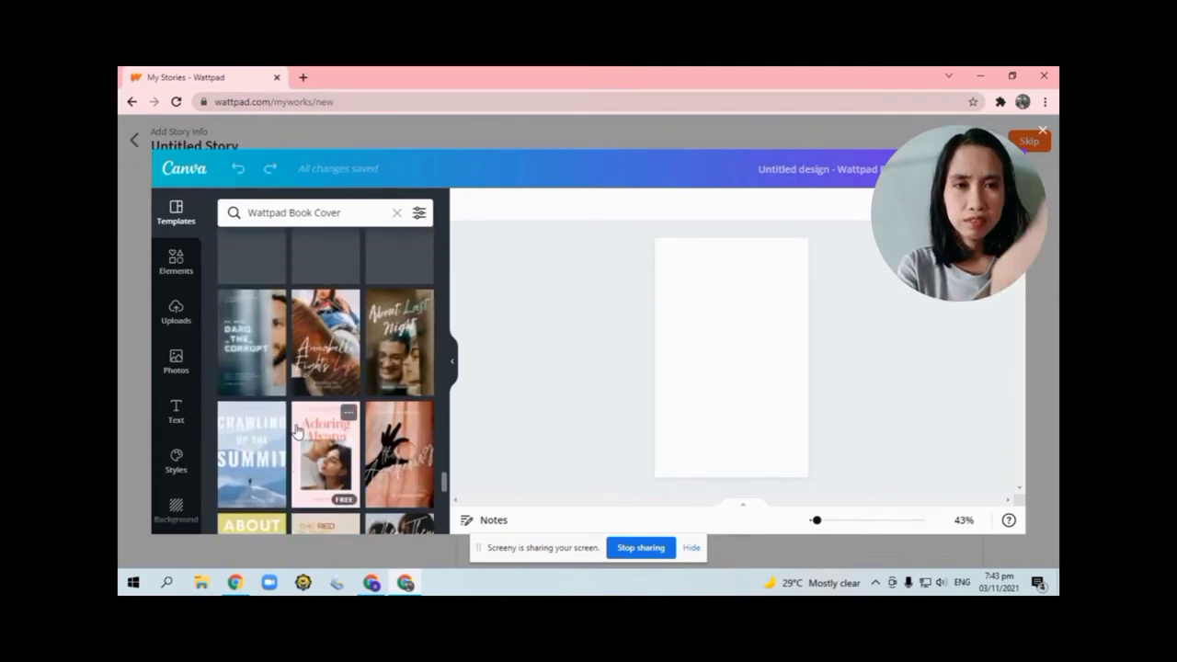
scroll(297, 430, "up", 5)
Apply The Life After College template and delete its title text.
left_click(335, 407)
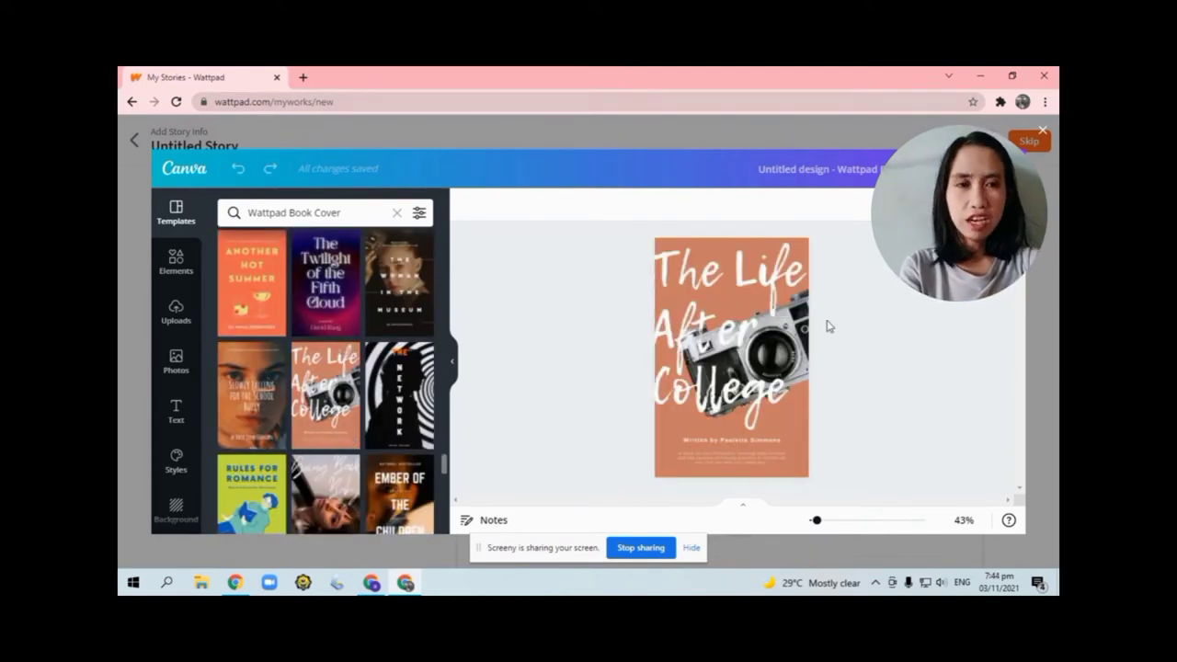
left_click(754, 334)
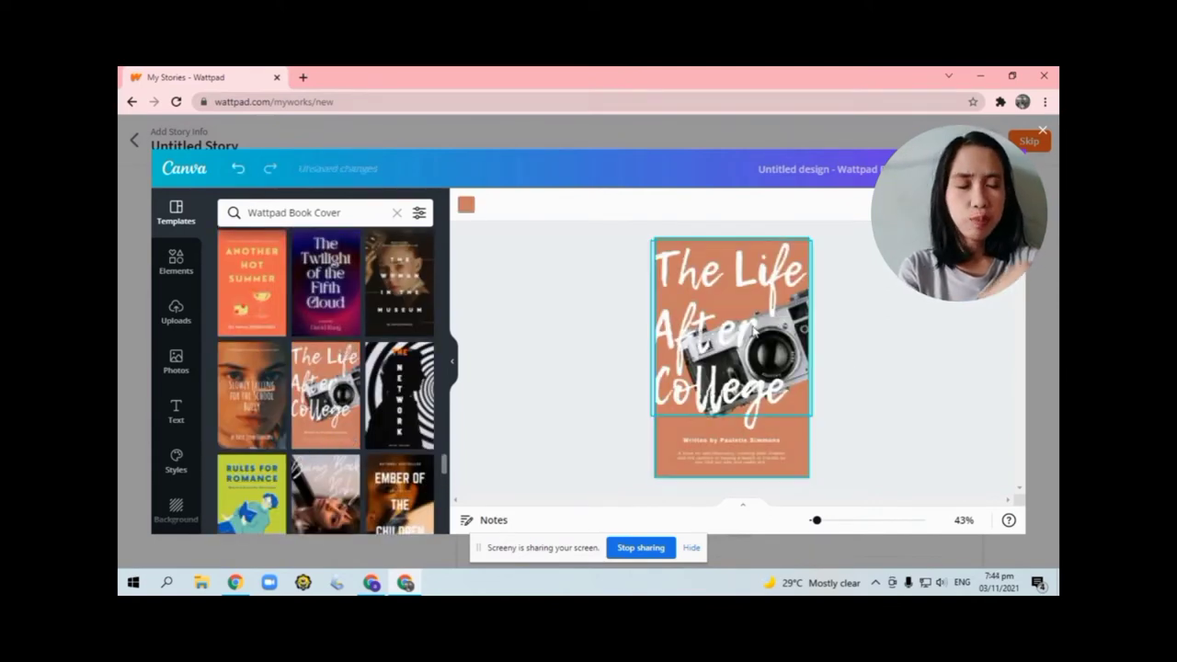
left_click(674, 416)
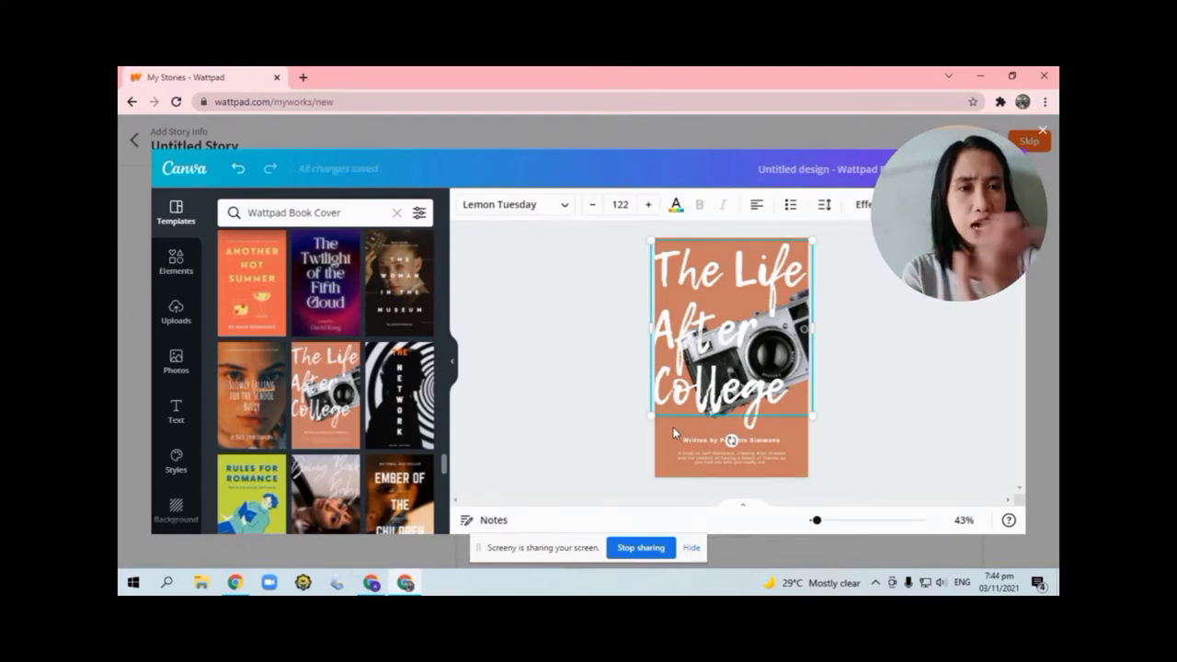
key("Delete")
Delete the author line and blurb, and nudge the camera image into place.
left_click(674, 428)
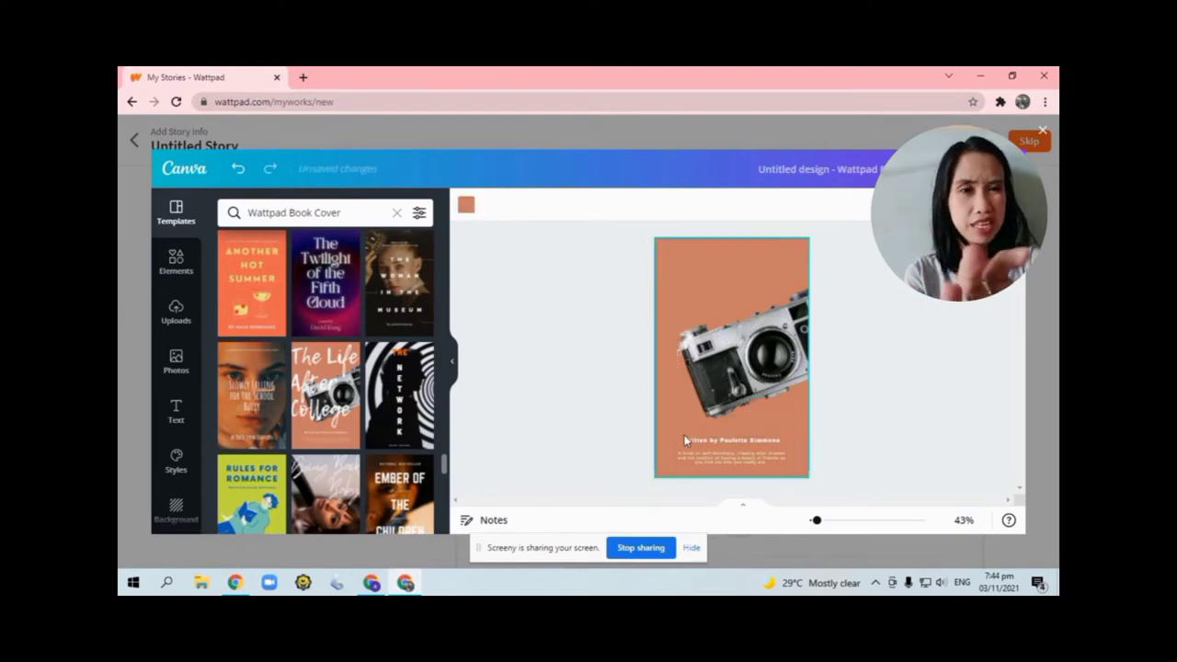
key("Delete")
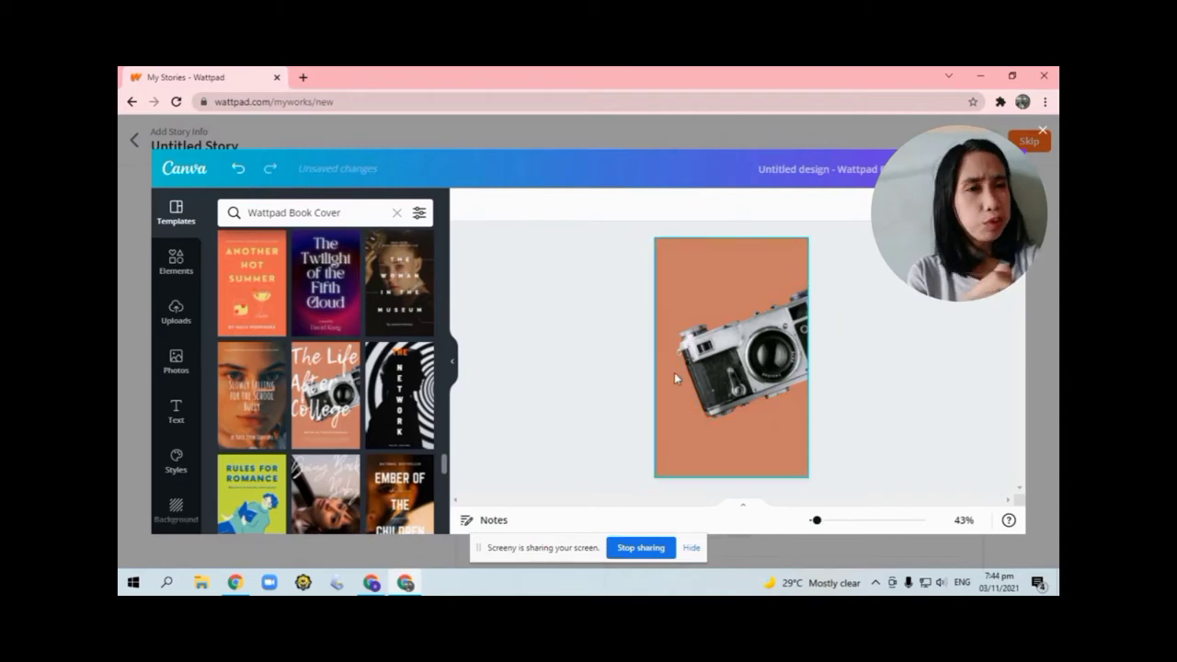
mouse_move(722, 357)
left_mouse_down()
mouse_move(731, 366)
mouse_move(714, 354)
left_mouse_up()
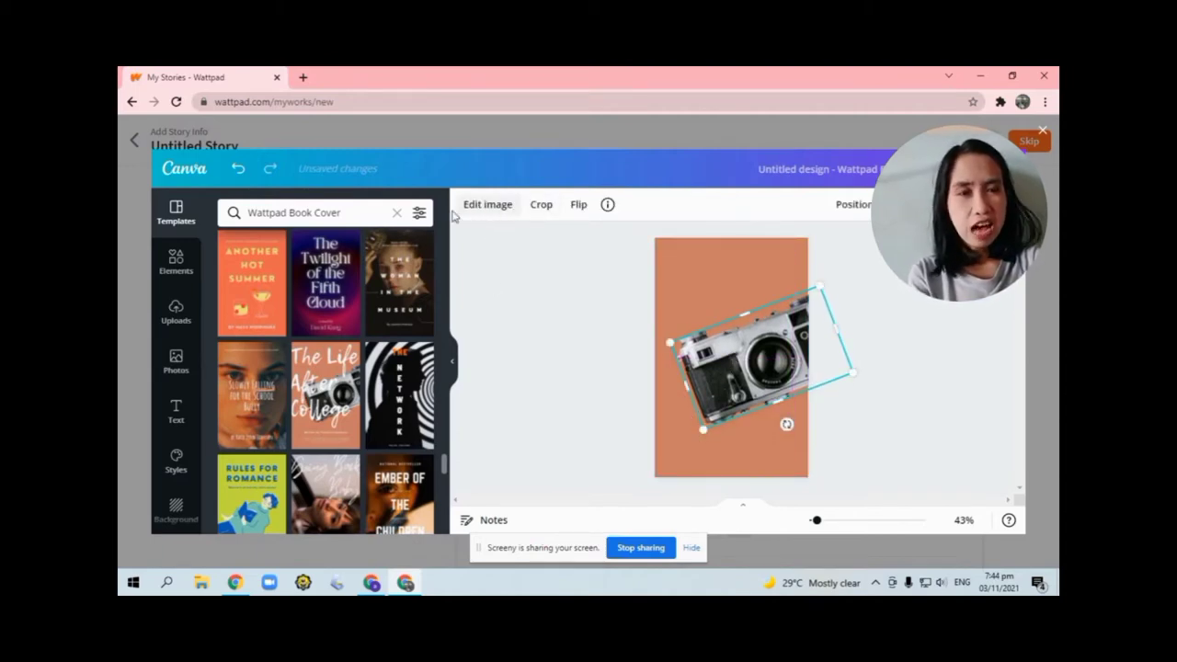
left_click(552, 254)
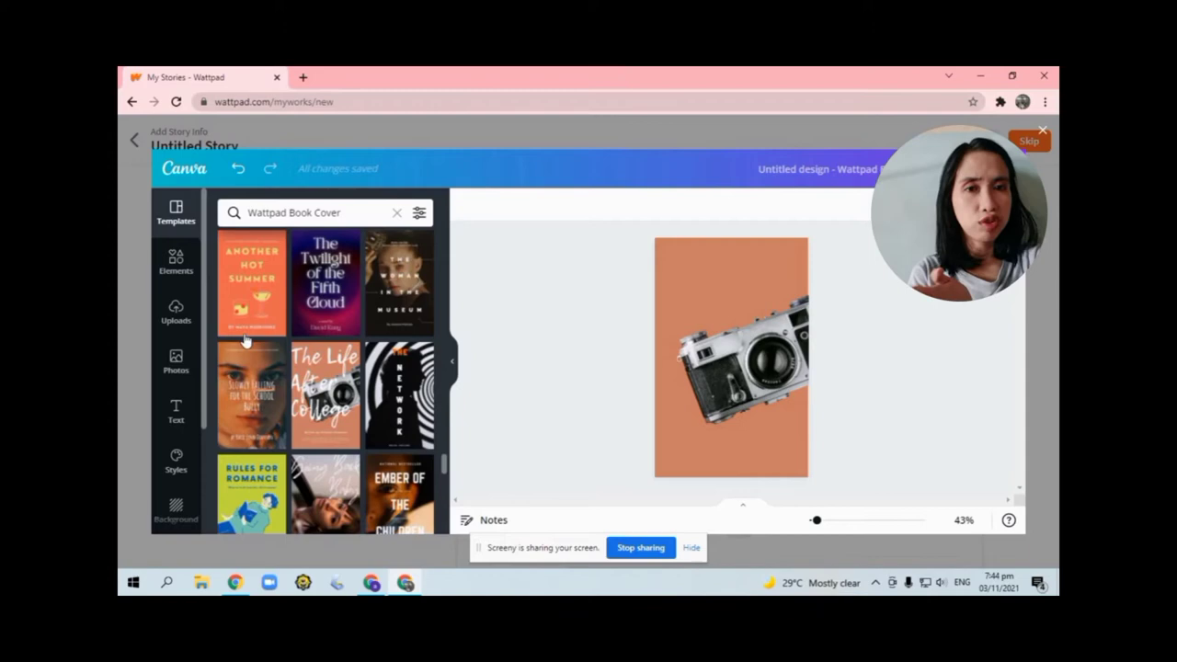
Change the cover background from orange to a pale pastel pink swatch.
left_click(694, 266)
left_click(466, 206)
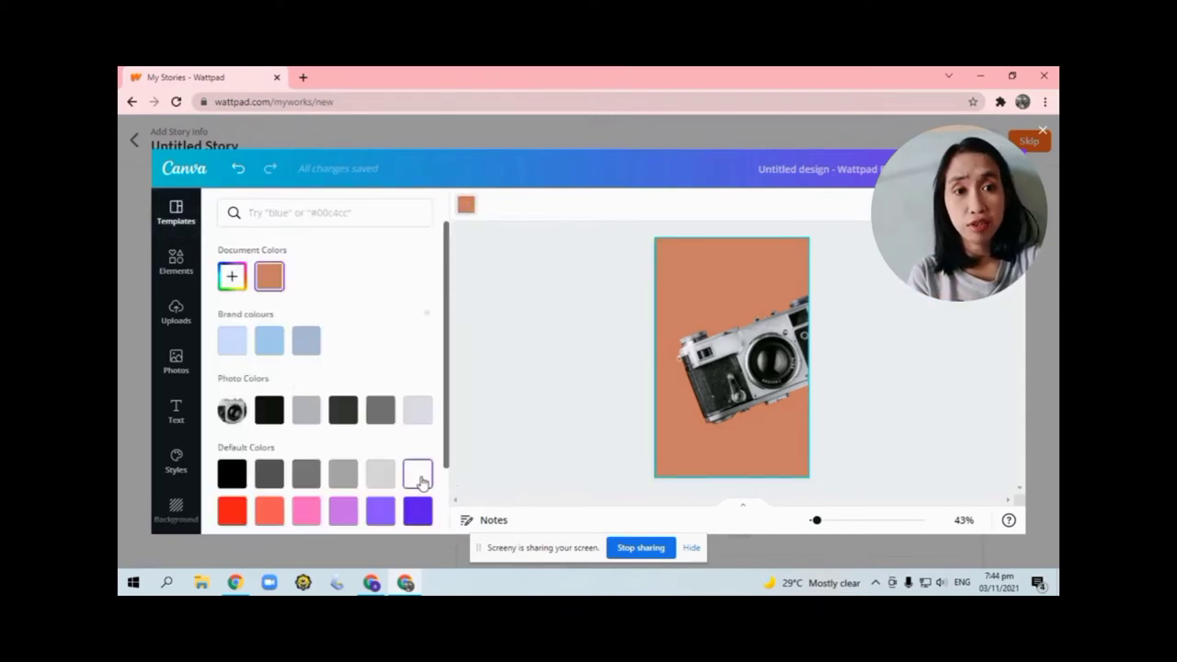
left_click(317, 214)
type("pastel pink")
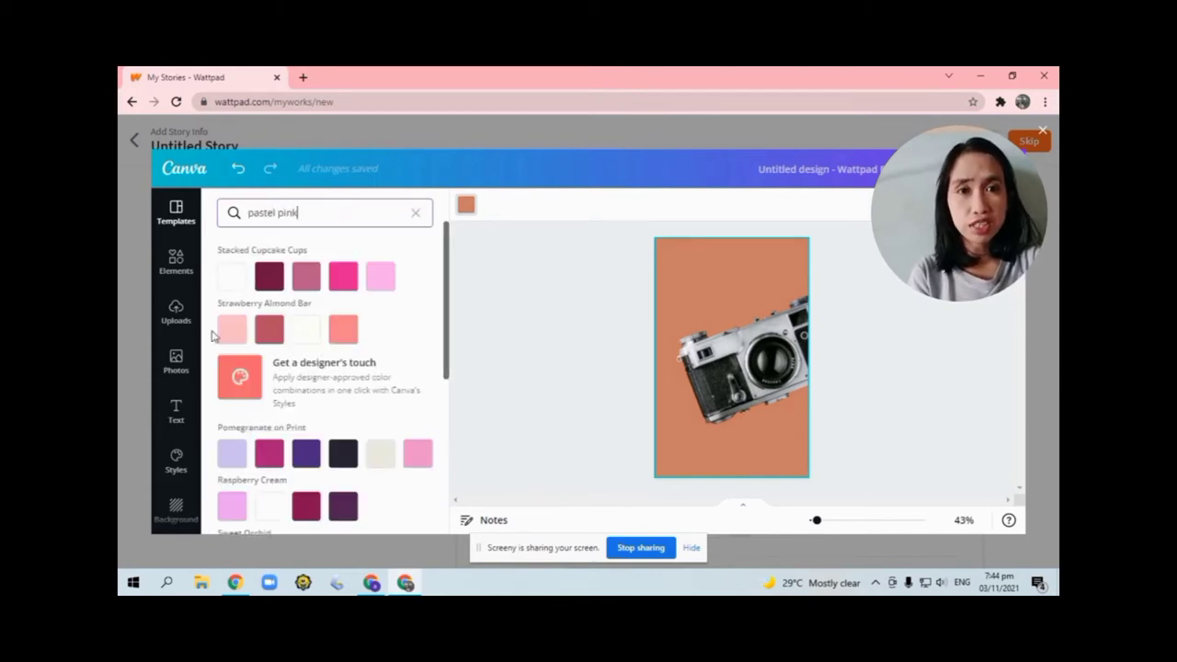
left_click(230, 335)
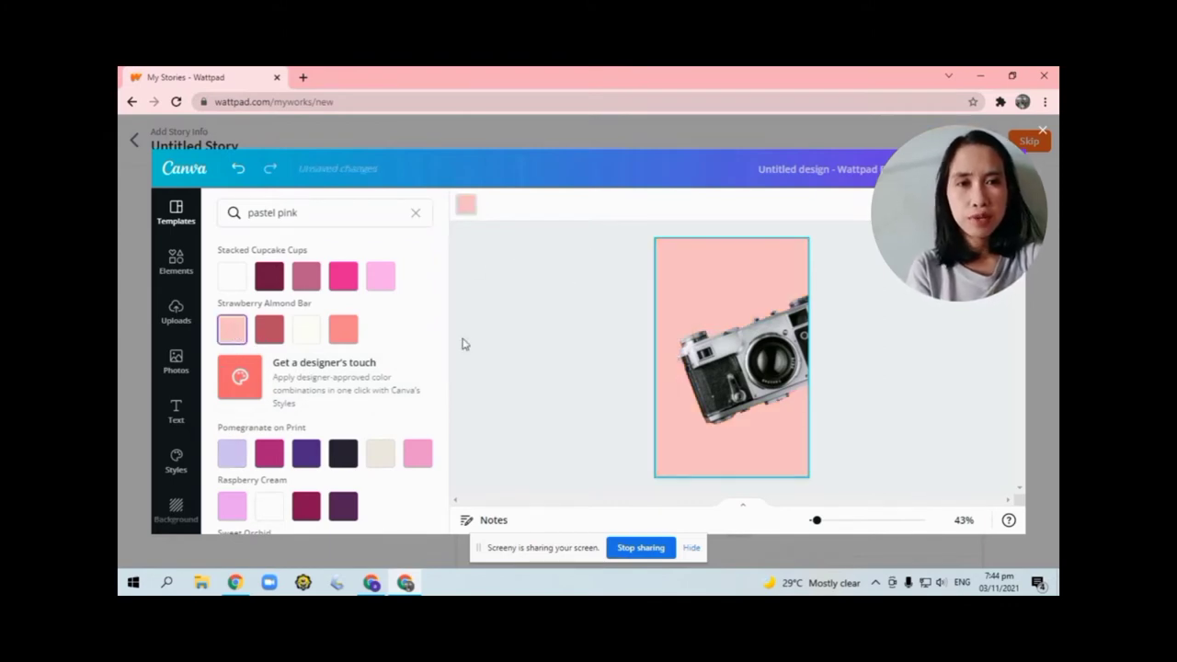
key("super+r")
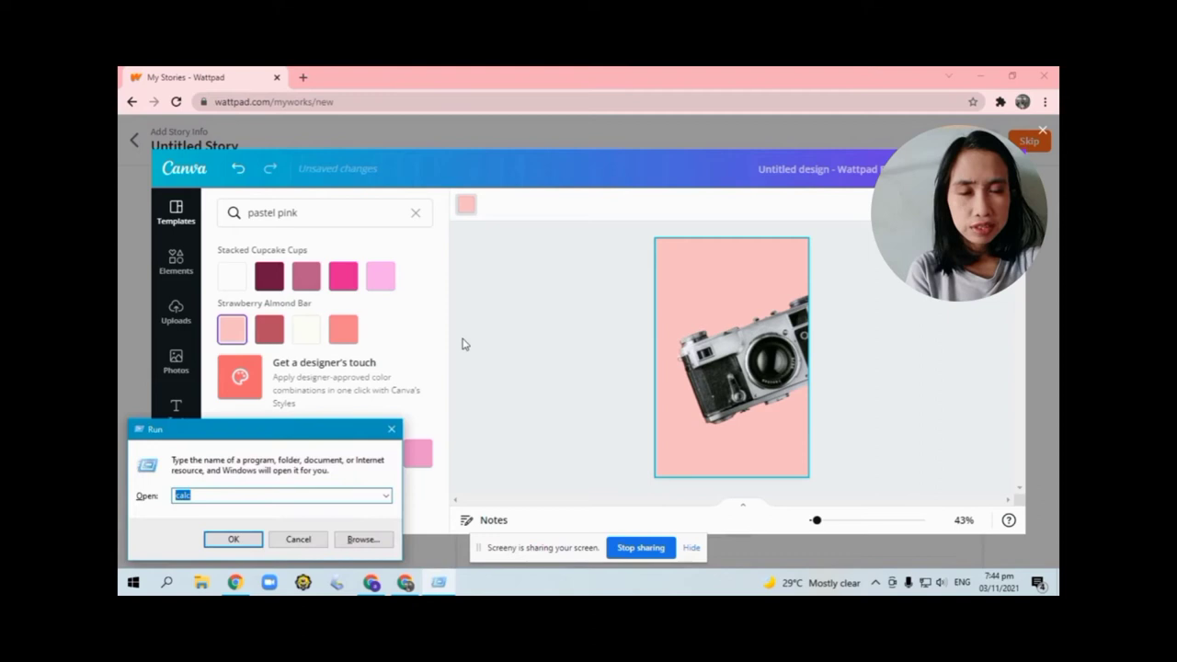
Jot a 'We need: Title, Name of Author' checklist in Notepad, then minimize it.
left_click(390, 430)
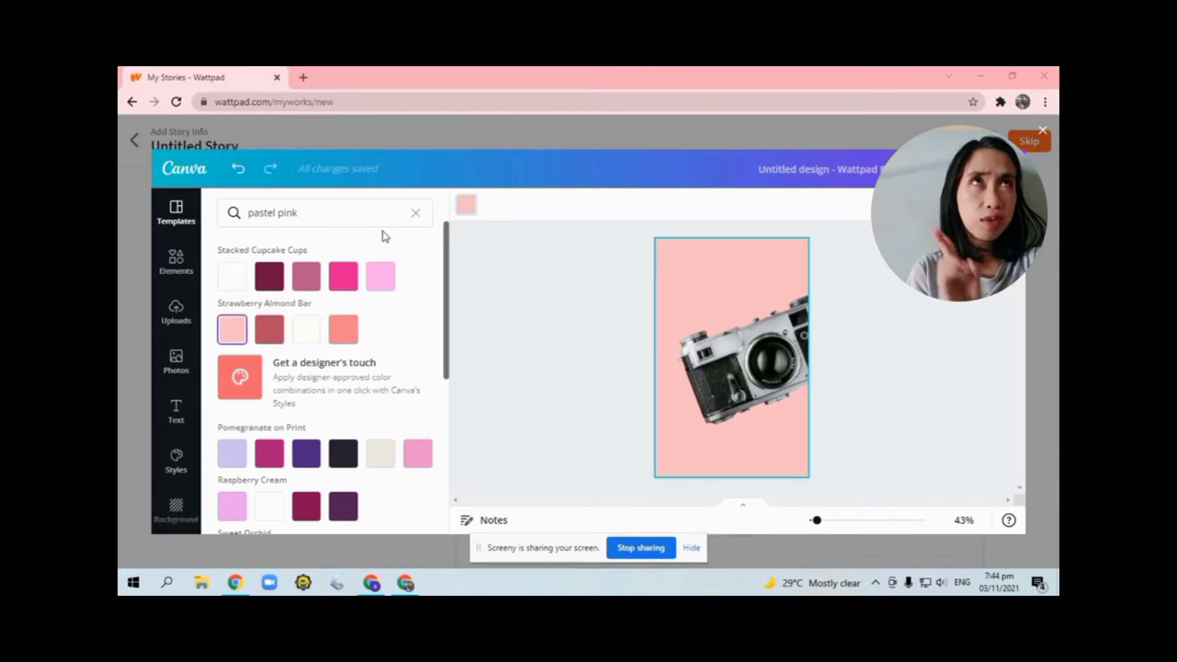
key("super+r")
type("no")
key("Down")
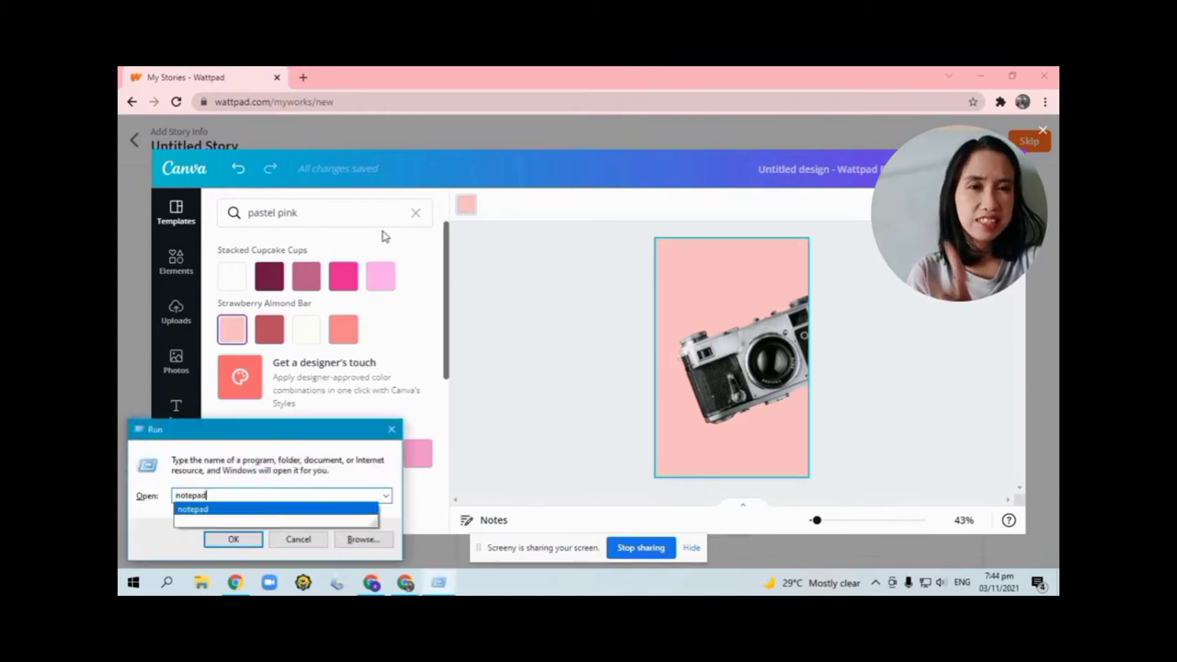
key("Return")
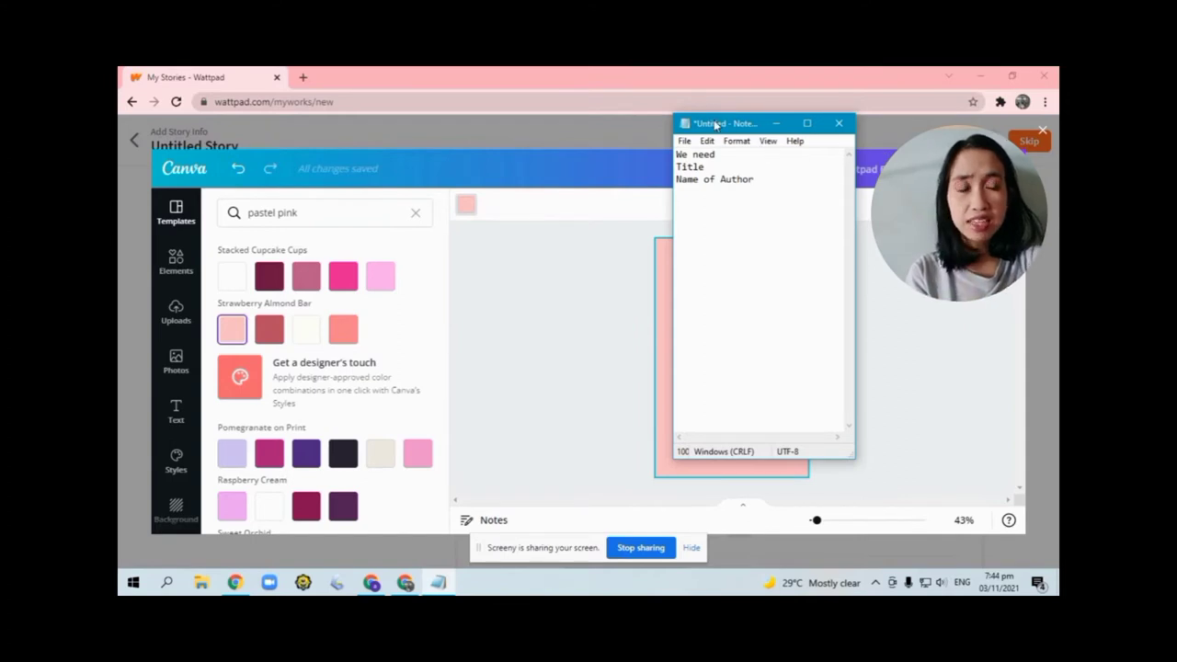
left_click_drag(716, 124, 376, 181)
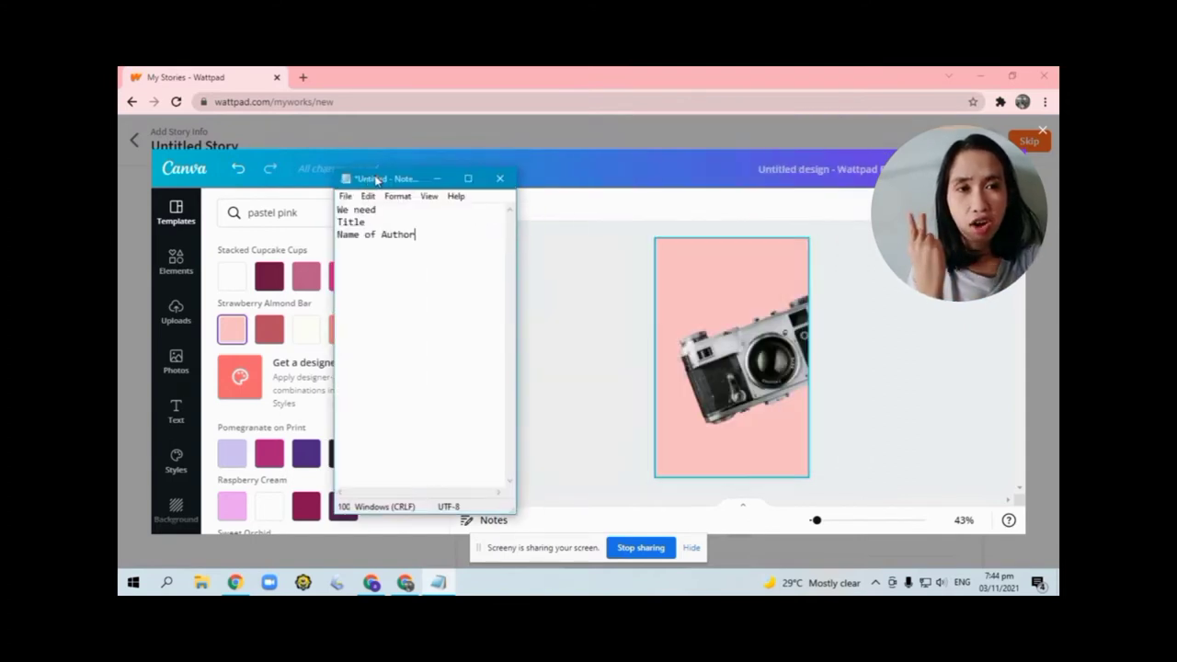
left_click(440, 180)
left_click(175, 418)
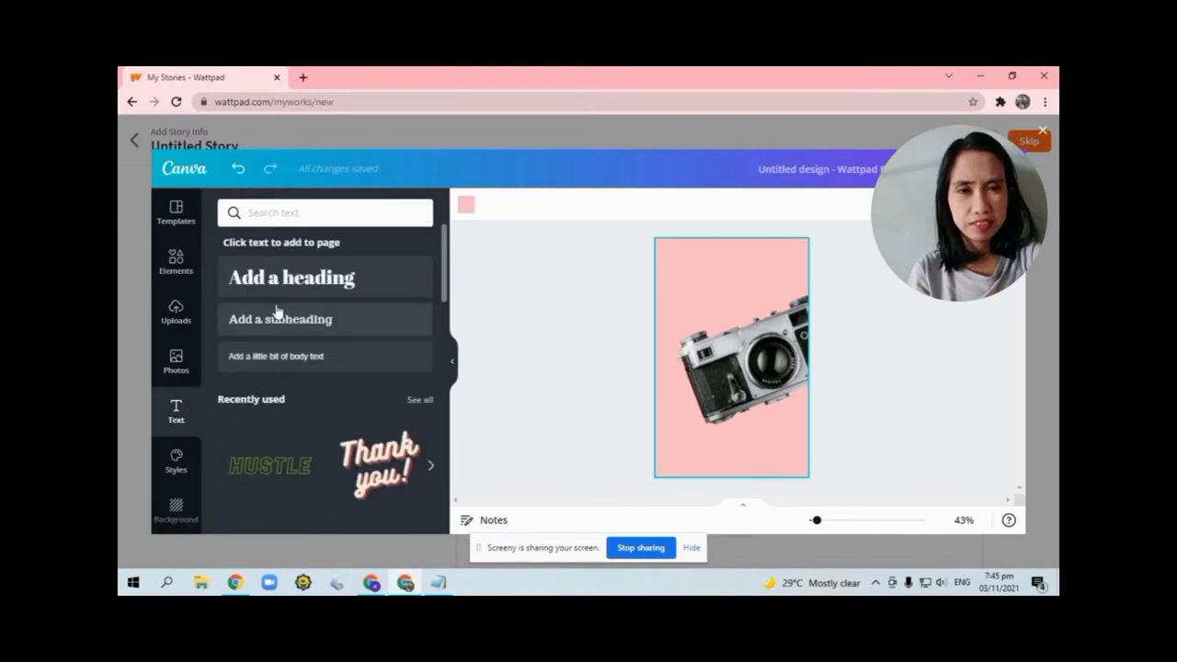
Add a heading at the bottom of the cover reading AKOSIBLUEHEART.
left_click(285, 290)
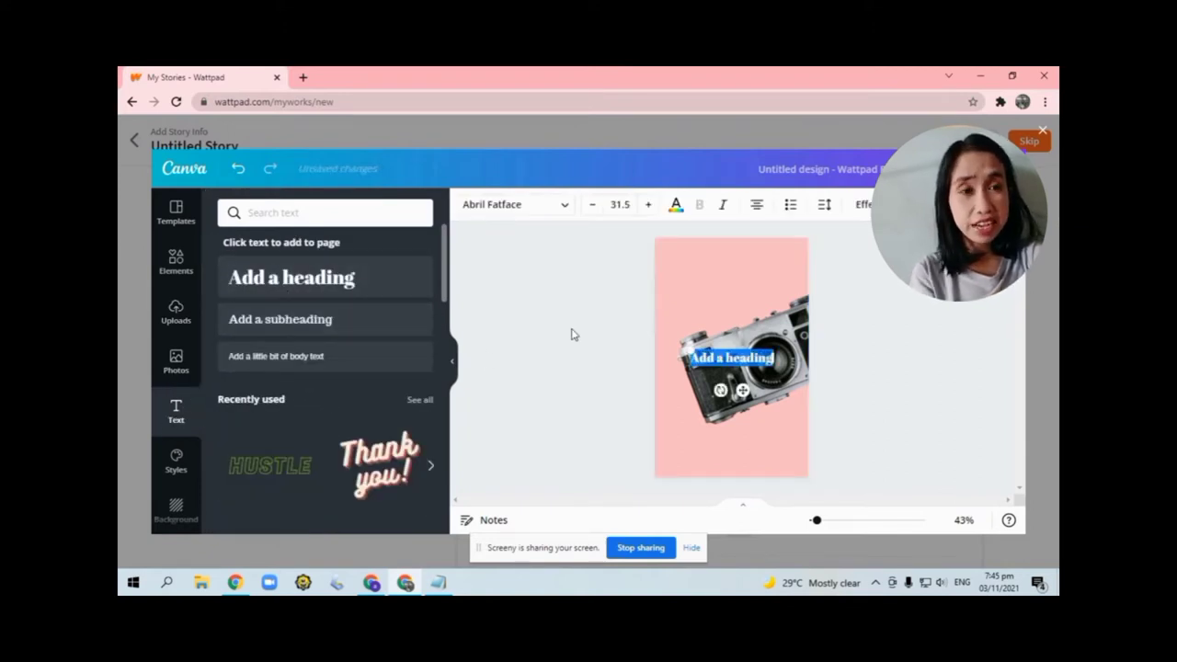
key("BackSpace")
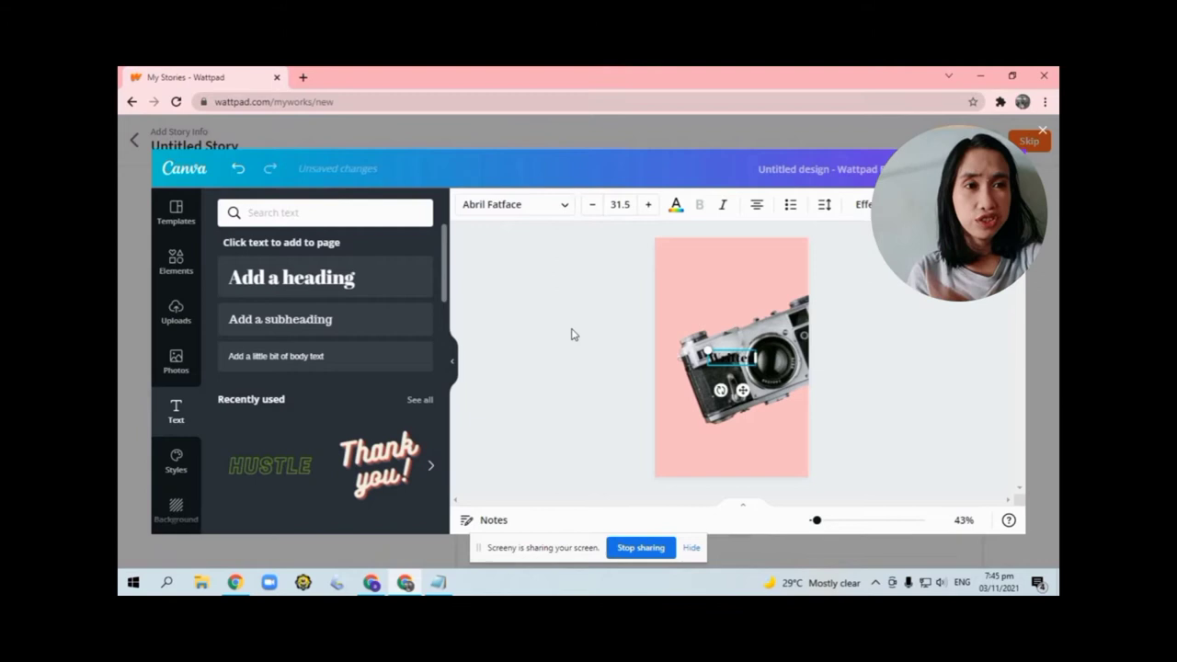
type("n")
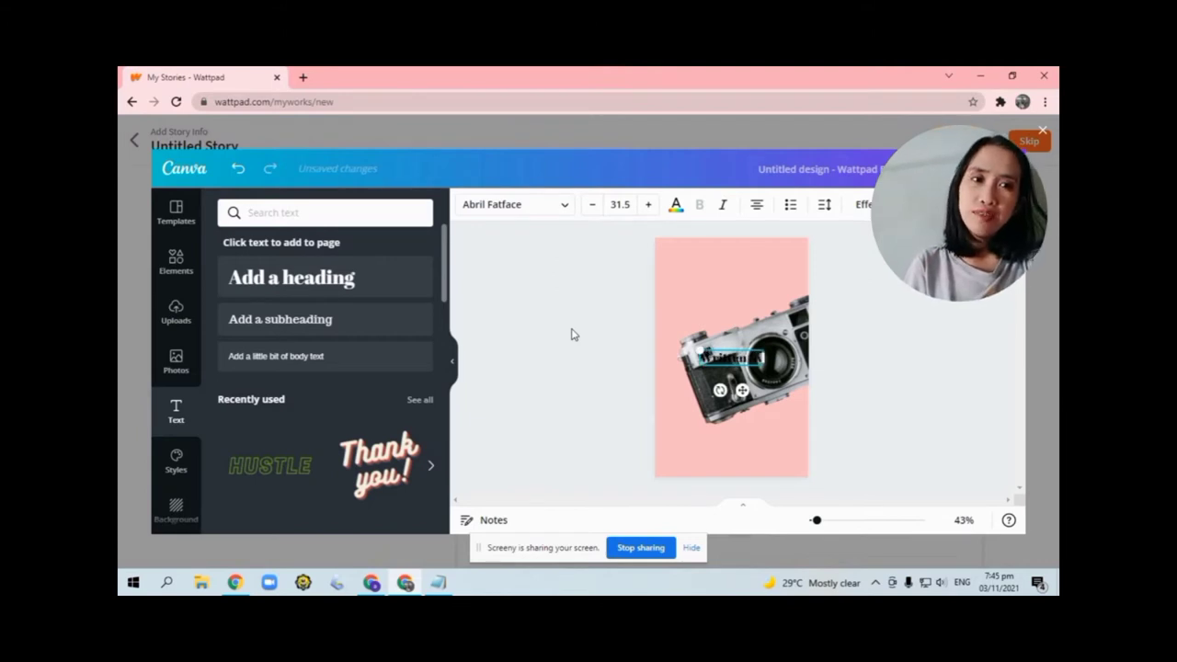
key("Return")
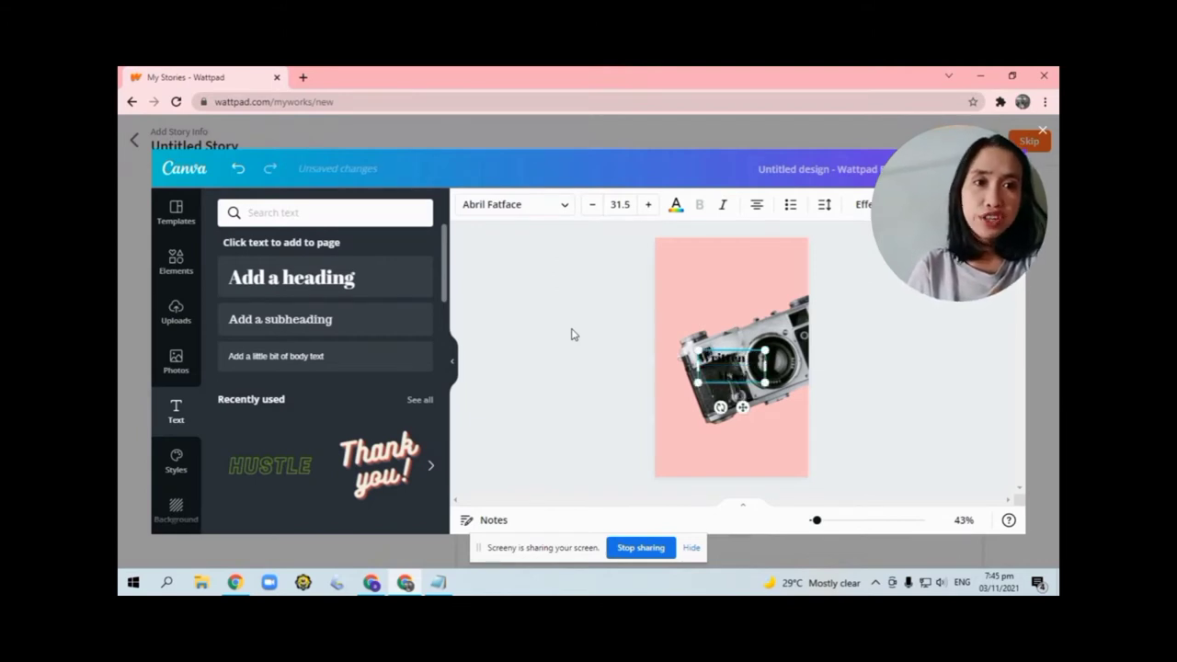
type("ries")
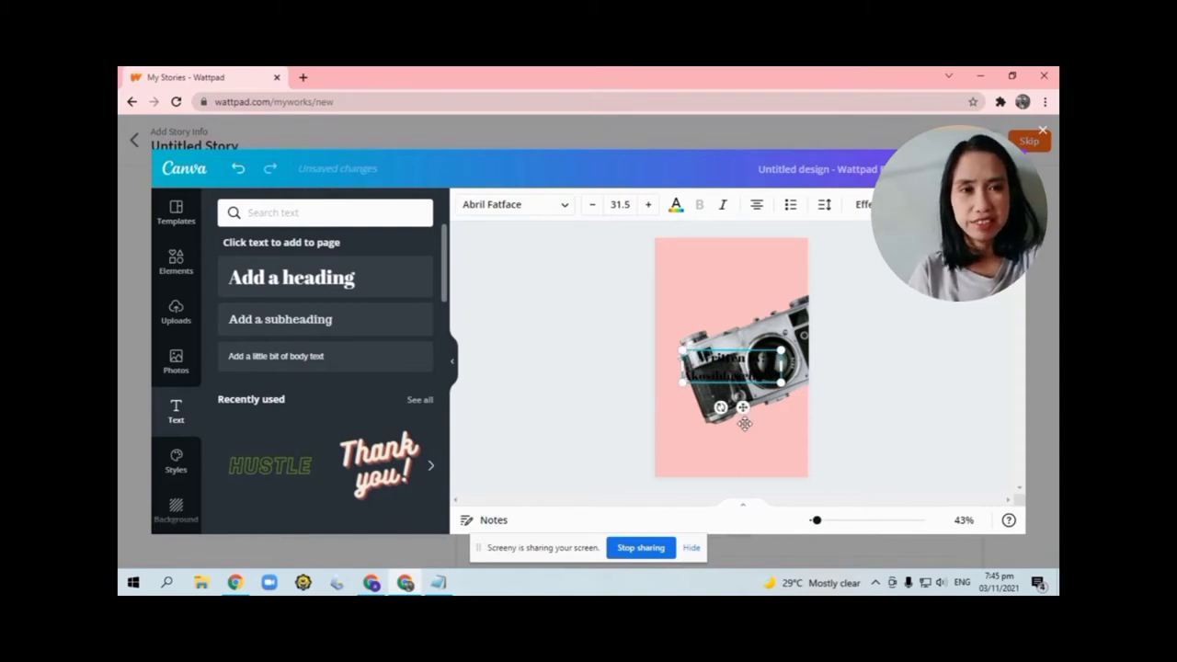
left_click_drag(744, 423, 743, 488)
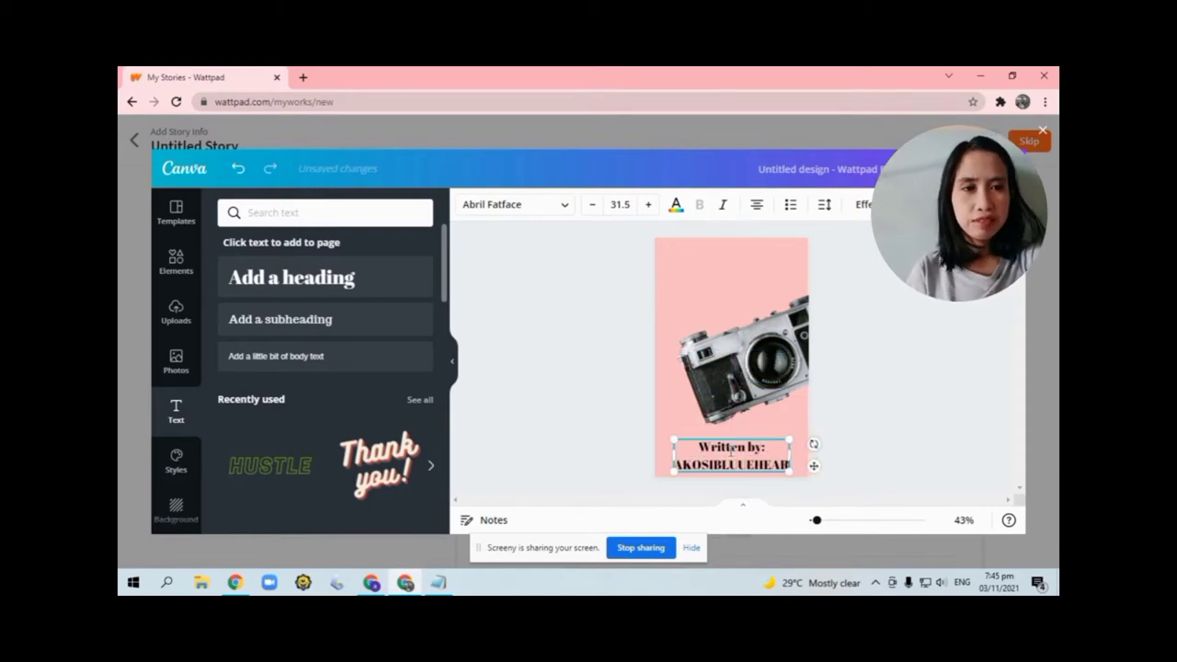
key("ctrl+a")
key("BackSpace")
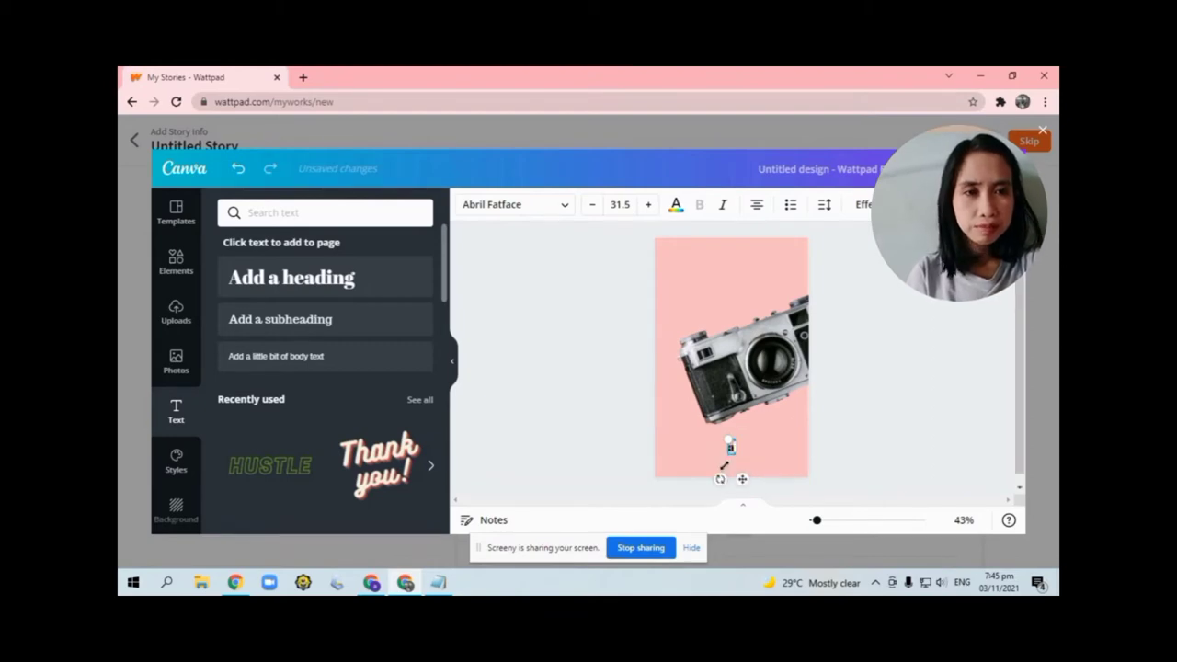
type("AKOSIBLUEHEART")
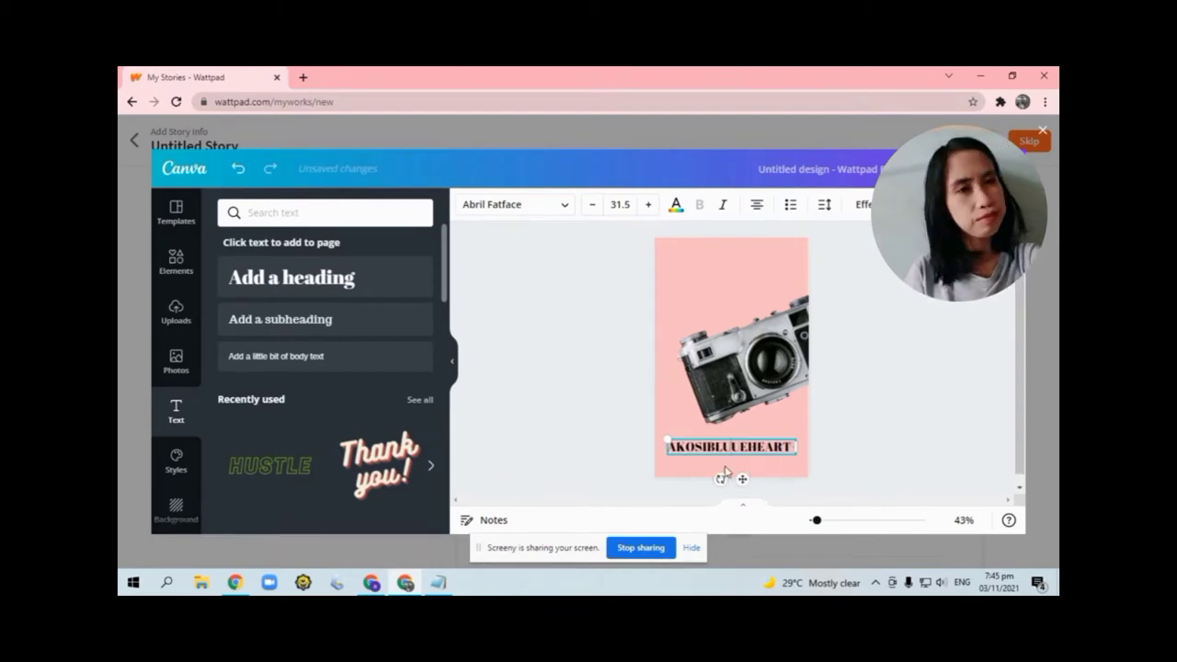
Style the author name in white MADE Gentle with a Lift effect, centred along the bottom.
left_click(531, 206)
left_click(285, 328)
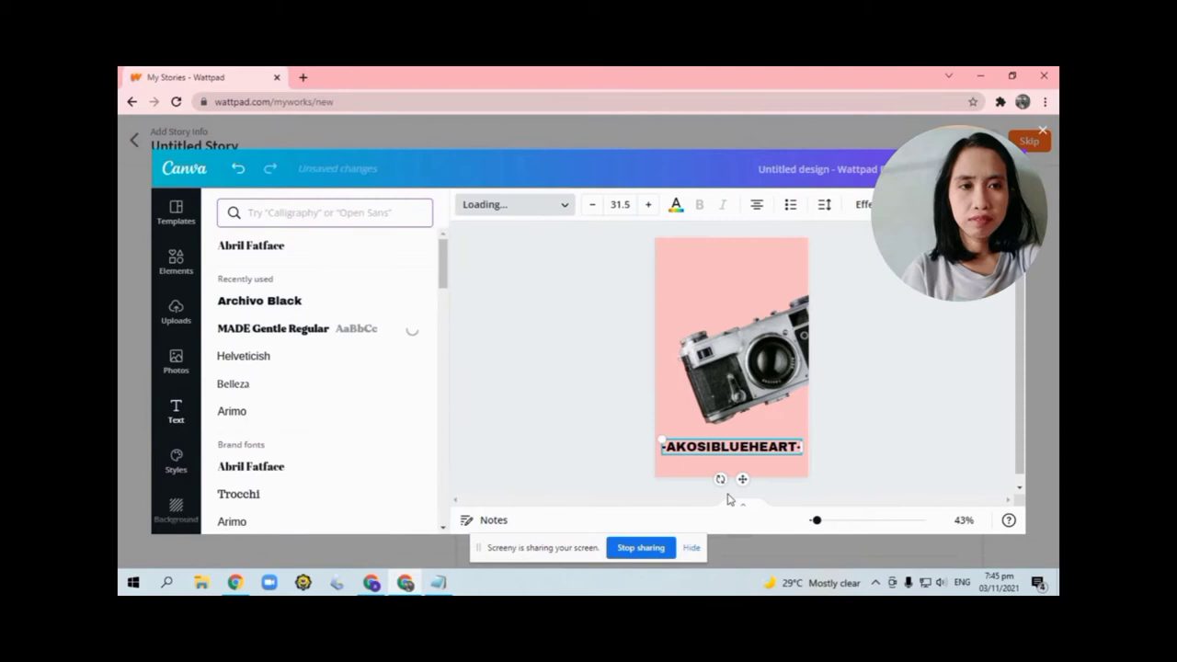
left_click(867, 204)
left_click(676, 204)
left_click(418, 474)
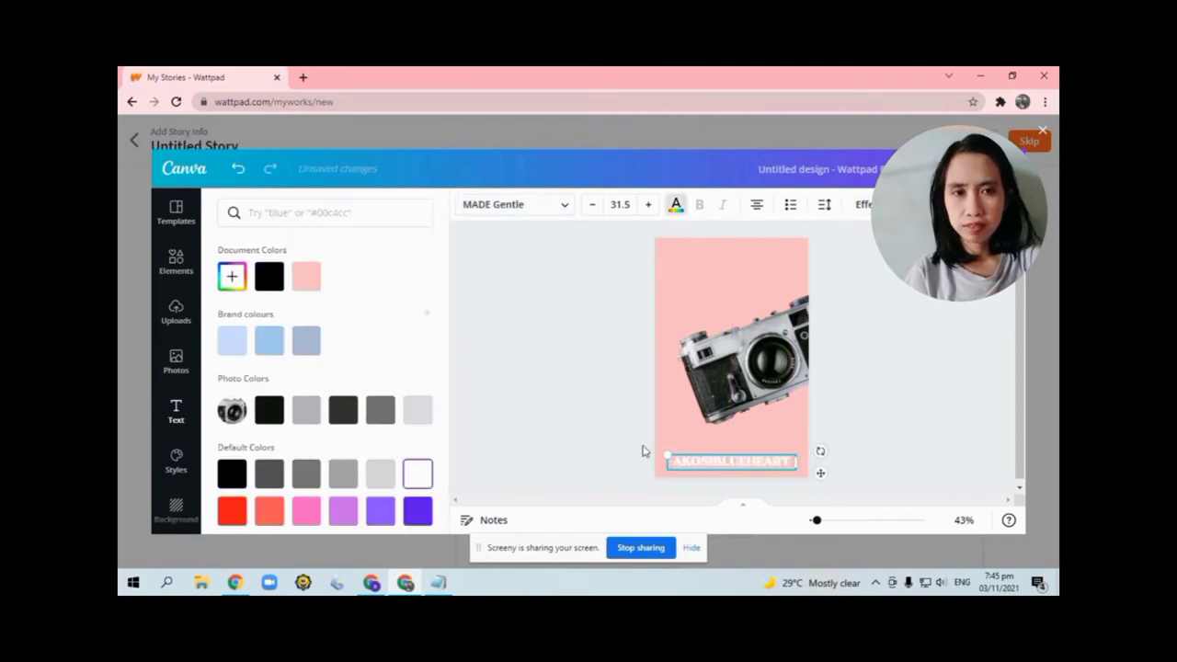
left_click(867, 204)
left_click(388, 296)
left_click_drag(733, 468, 736, 455)
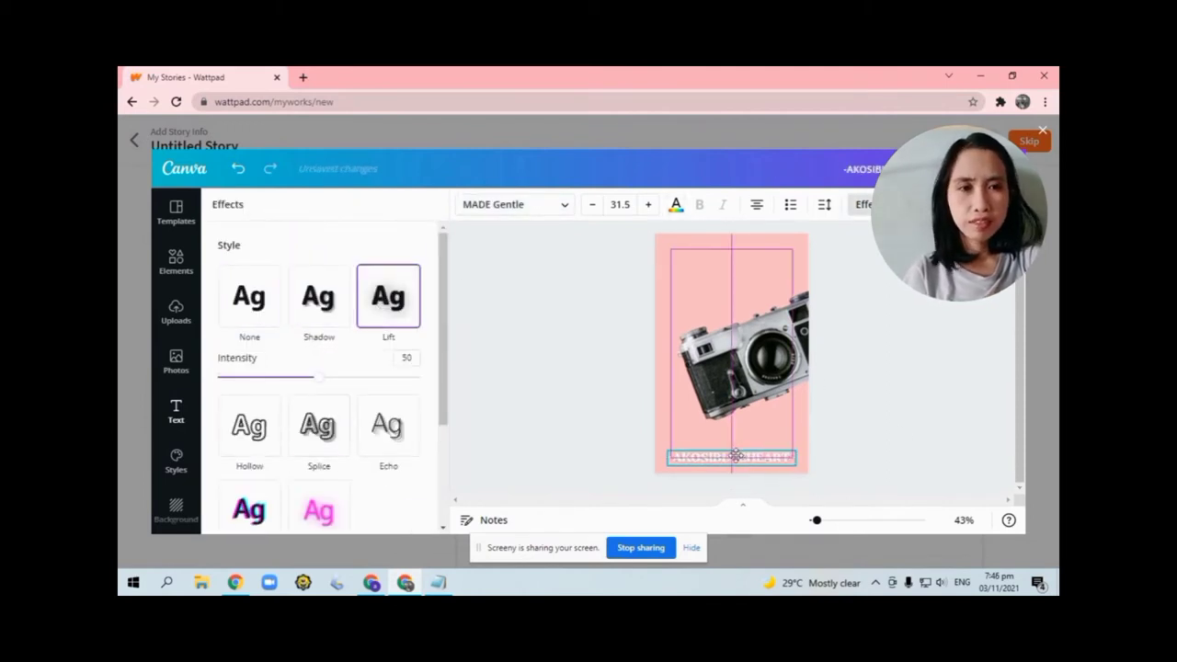
left_click(745, 368)
left_click(363, 276)
Add an enlarged 'Forgotten' title tilted about -17° at the top of the cover.
type("FORGOTTE")
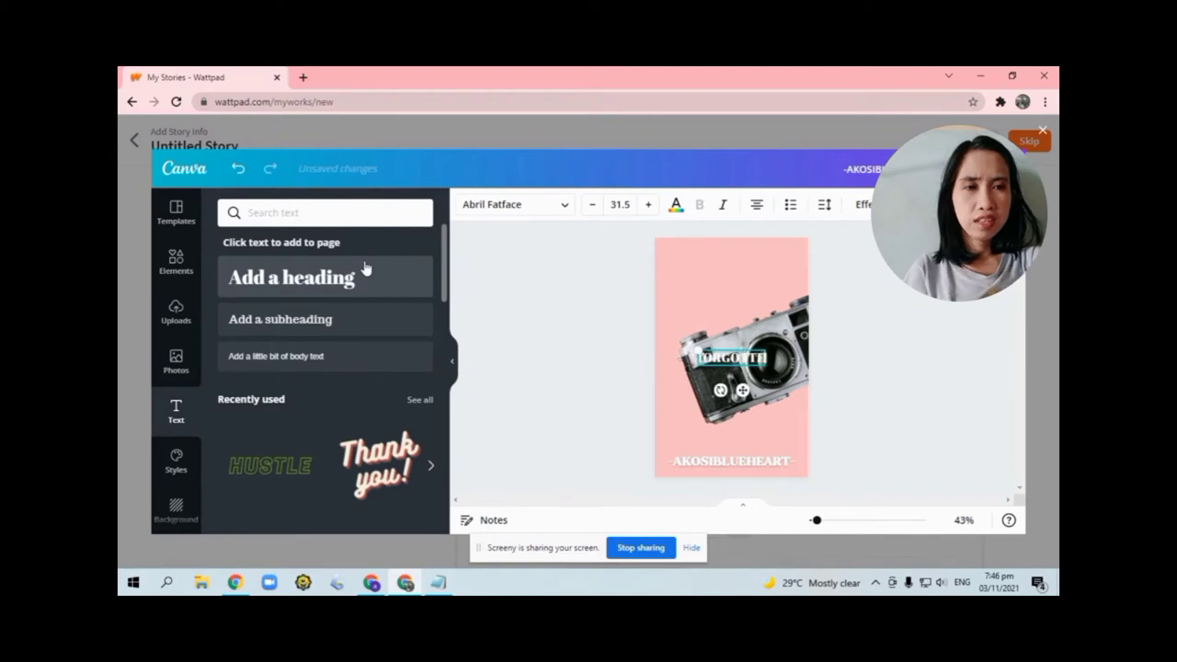
key("BackSpace")
key("BackSpace")
key("BackSpace")
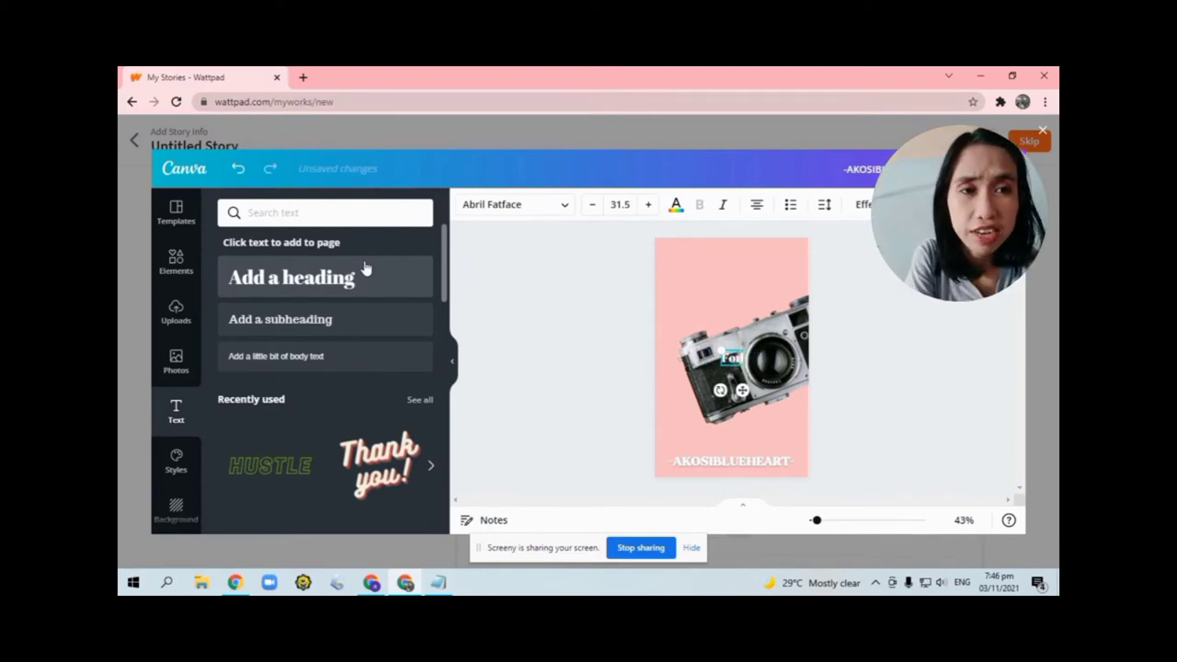
type("gotten")
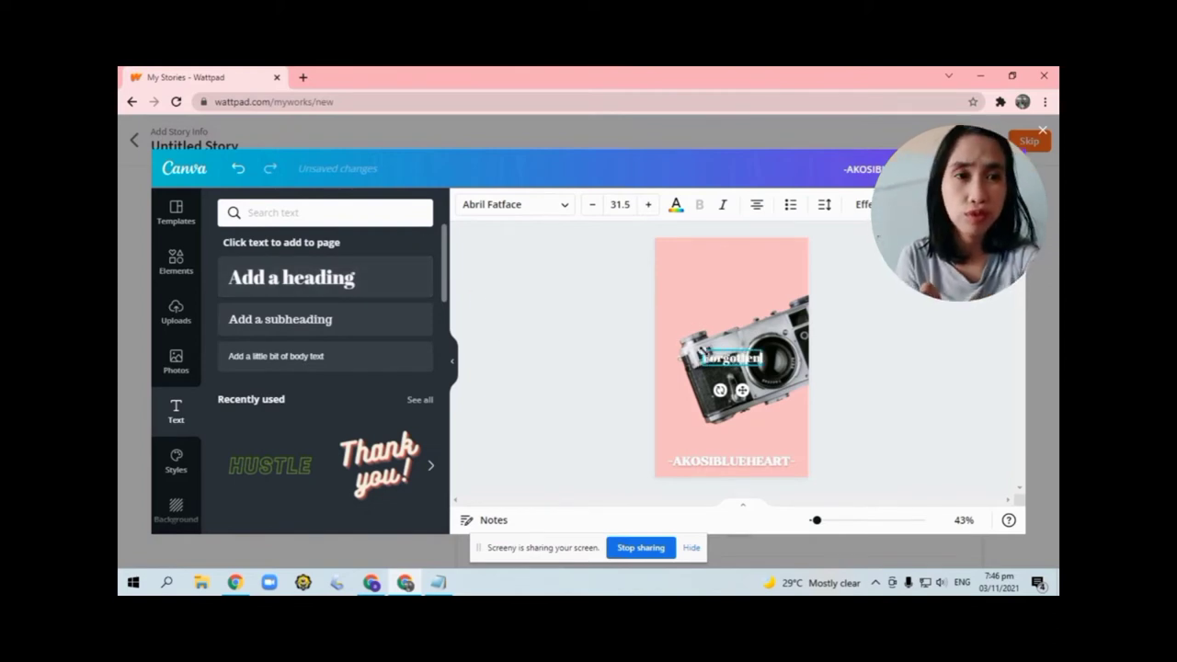
left_click_drag(701, 351, 648, 338)
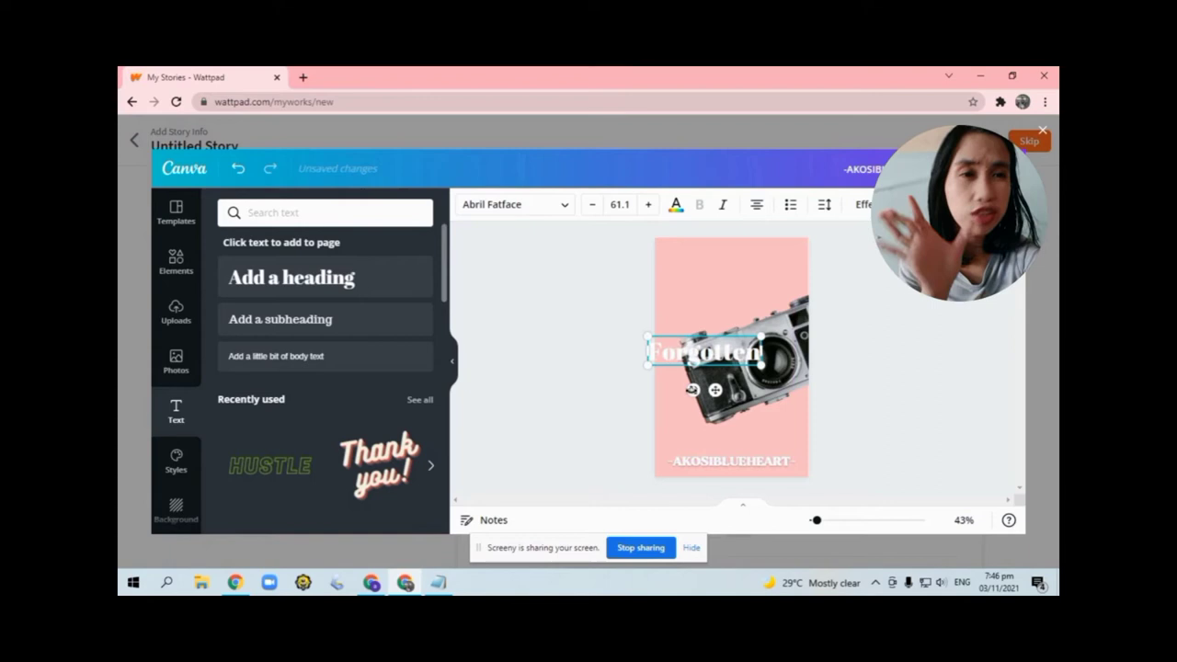
left_click_drag(692, 389, 726, 410)
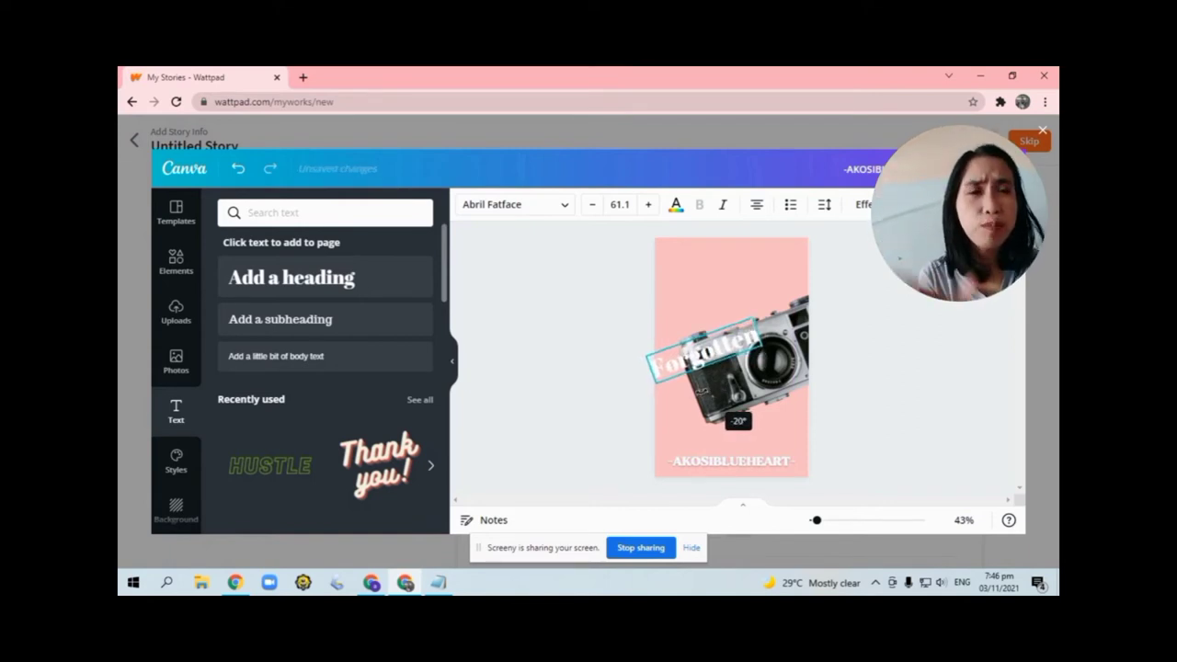
left_click_drag(727, 410, 745, 328)
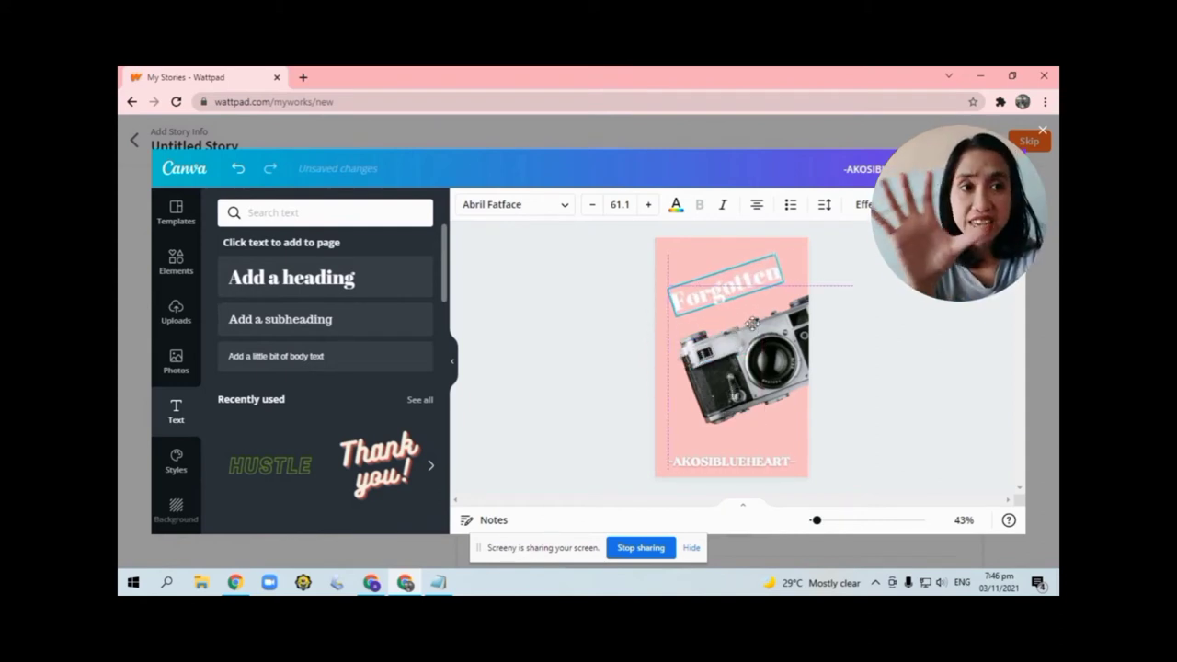
left_click_drag(752, 323, 798, 304)
Set the Forgotten title font to MADE Gentle and centre it near the top.
left_click(515, 204)
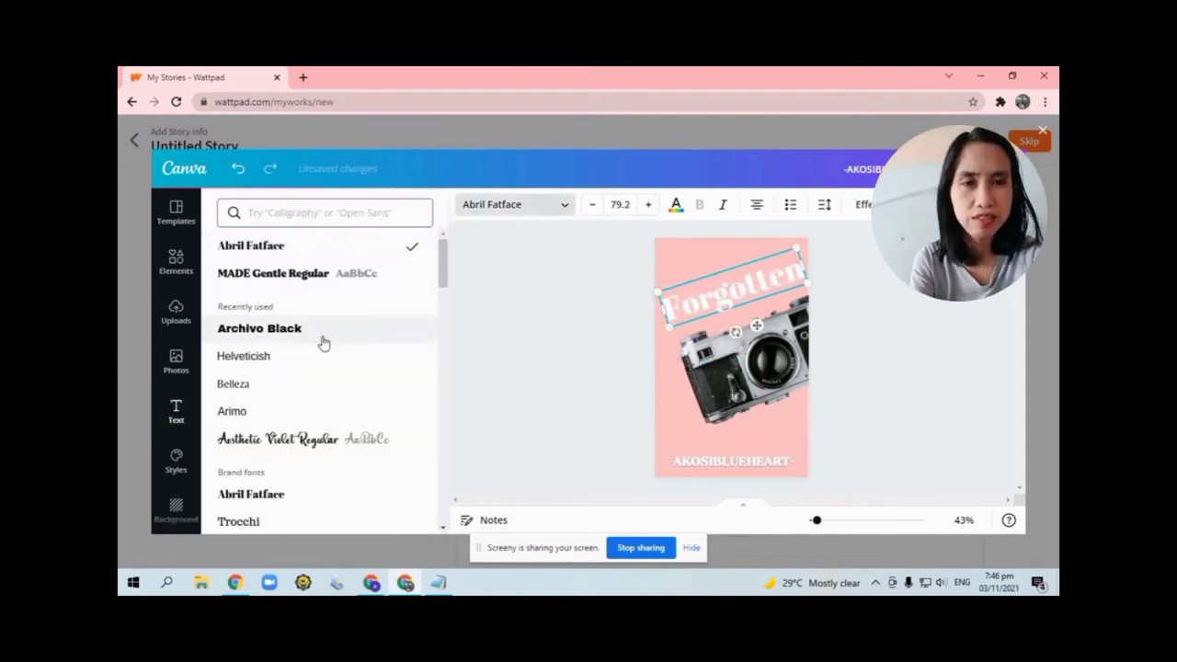
left_click(303, 273)
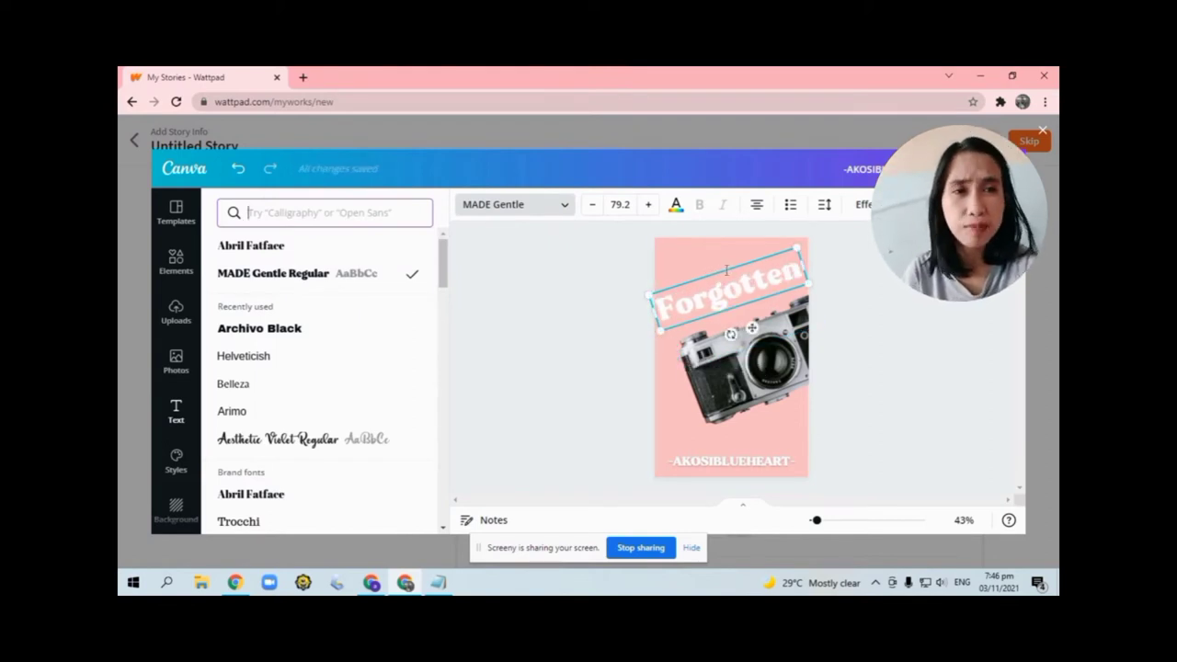
left_click_drag(727, 270, 724, 272)
left_click(910, 337)
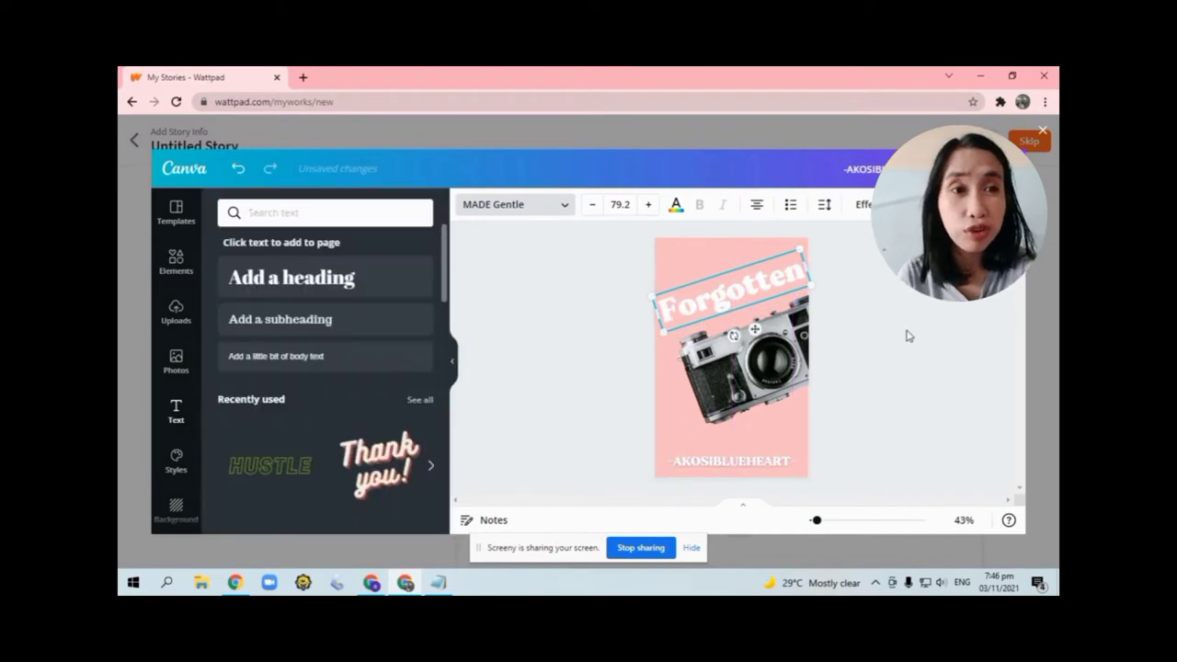
Move the camera image up beneath the Forgotten title.
left_click(789, 368)
left_click_drag(789, 368, 772, 358)
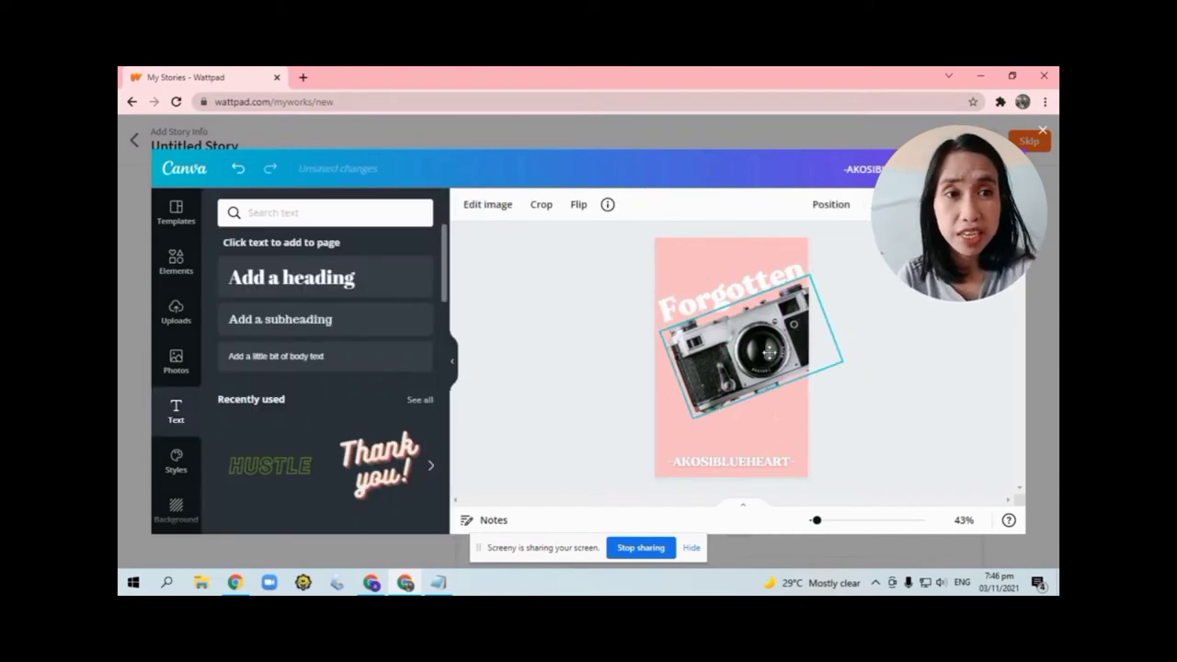
left_click(731, 287)
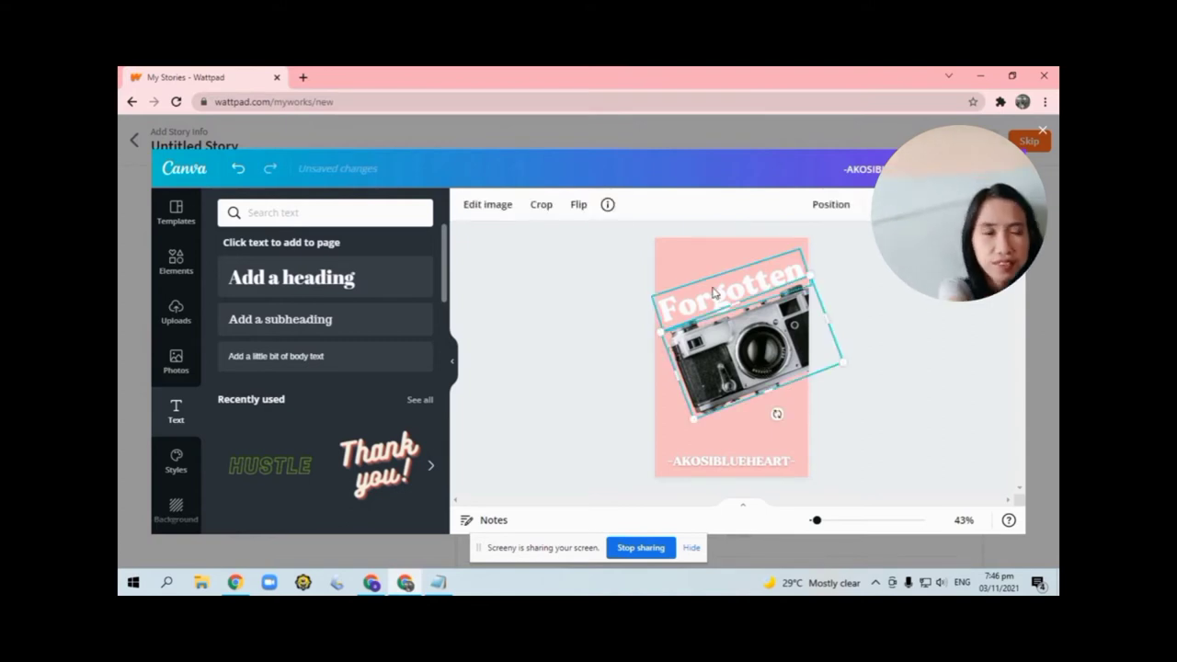
left_click(875, 331)
left_click(731, 286)
left_click(919, 343)
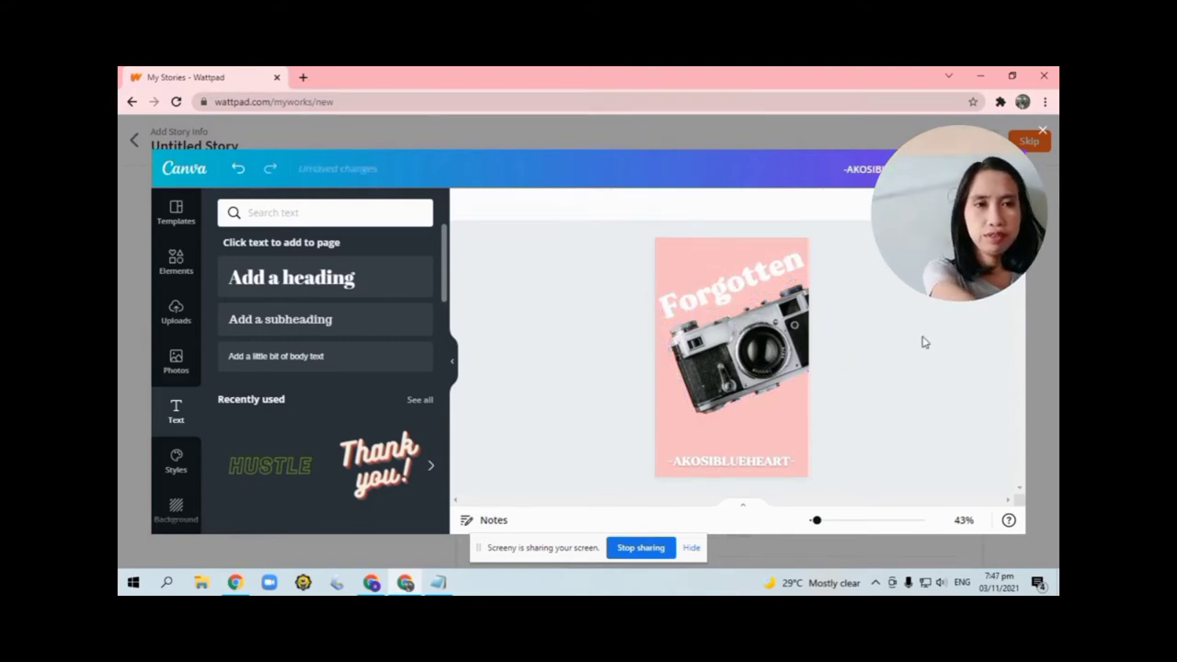
Place the Memories subheading below the camera in the Aesthetic Violet script font.
left_click(280, 319)
type("Memories")
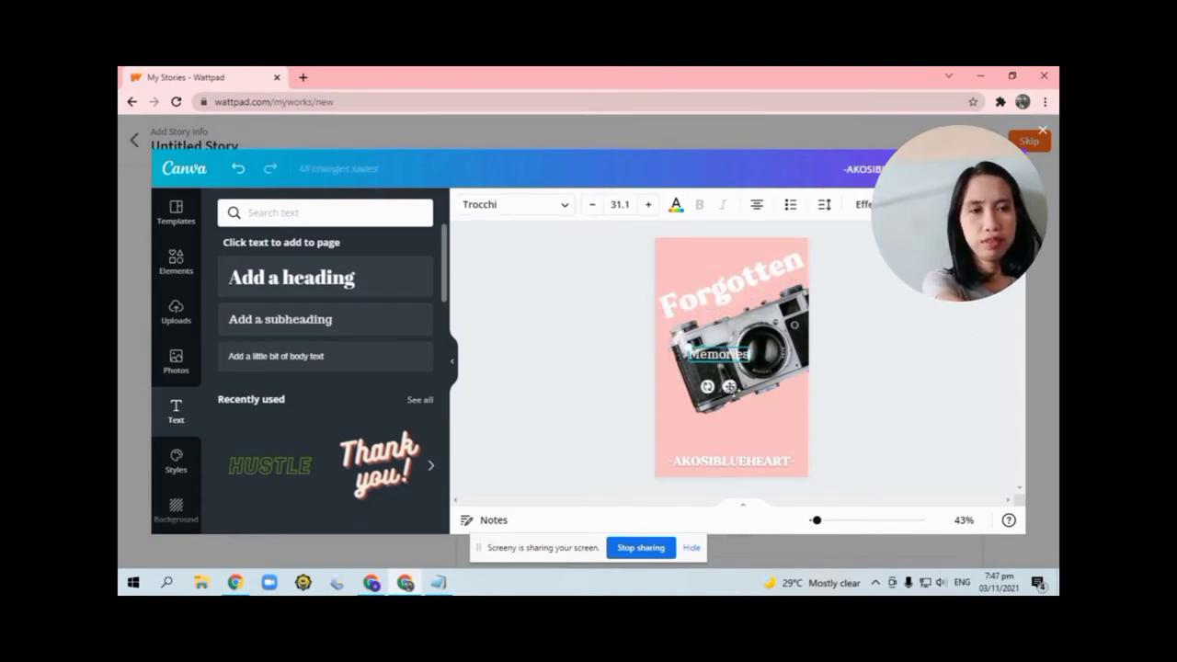
mouse_move(742, 386)
left_mouse_down()
mouse_move(736, 425)
mouse_move(807, 425)
left_mouse_up()
left_click(515, 204)
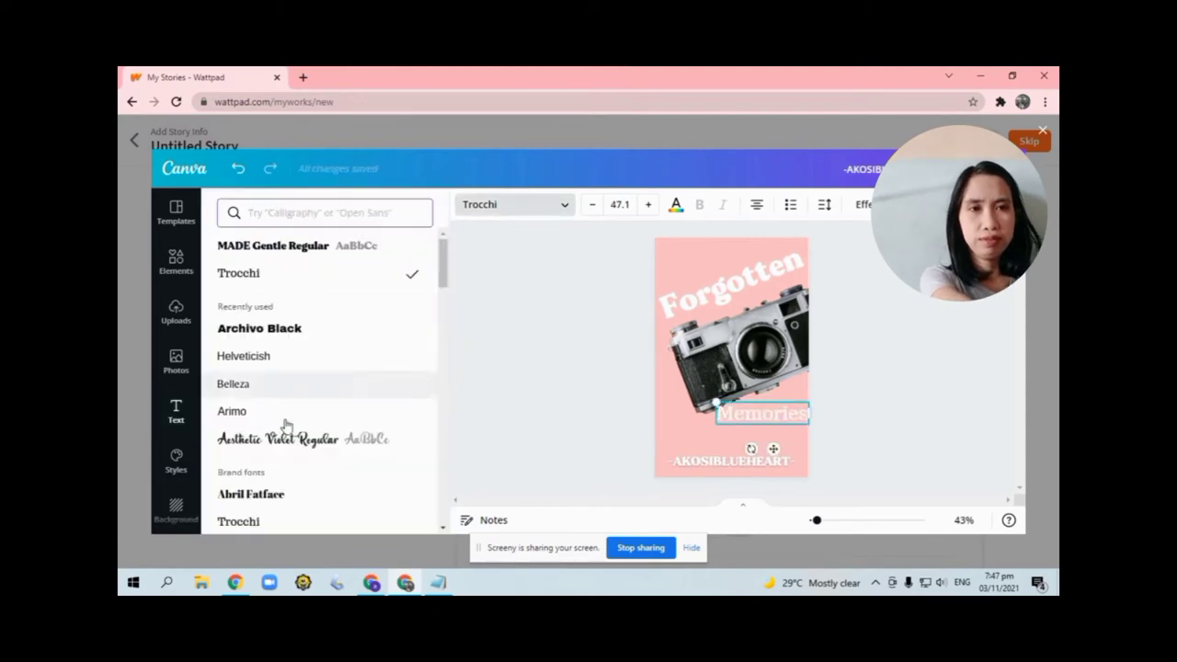
left_click(285, 439)
Colour the Memories text red from a 'pastel pink' palette search.
left_click(678, 204)
type("pastel pink")
key("Return")
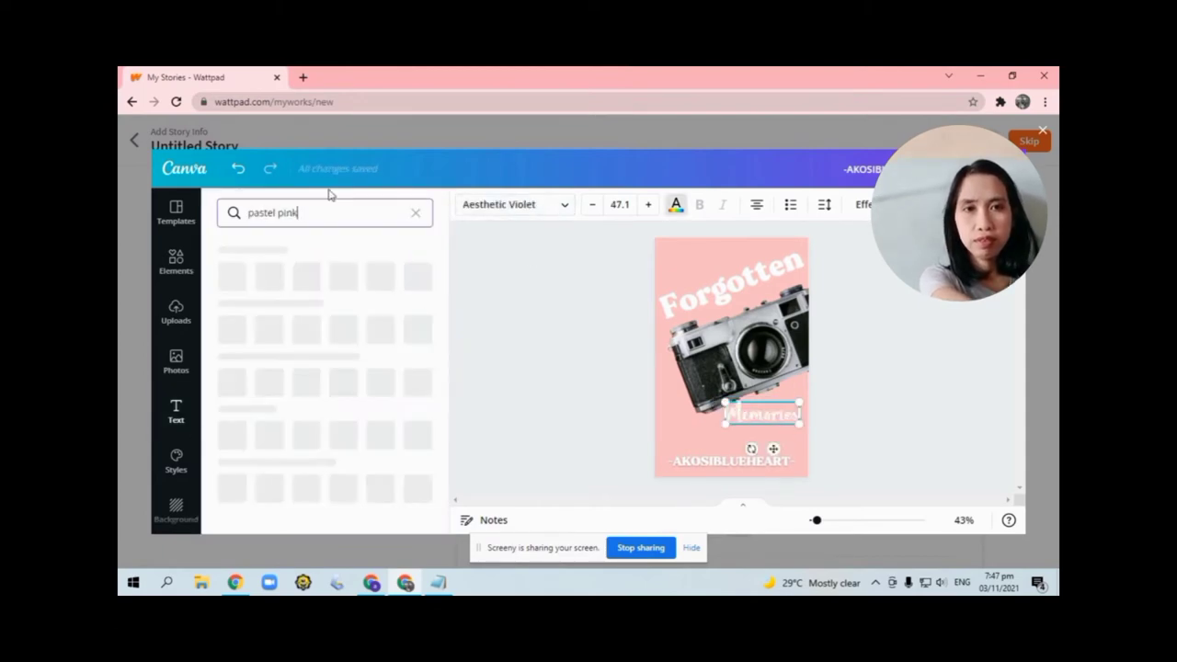
left_click(269, 329)
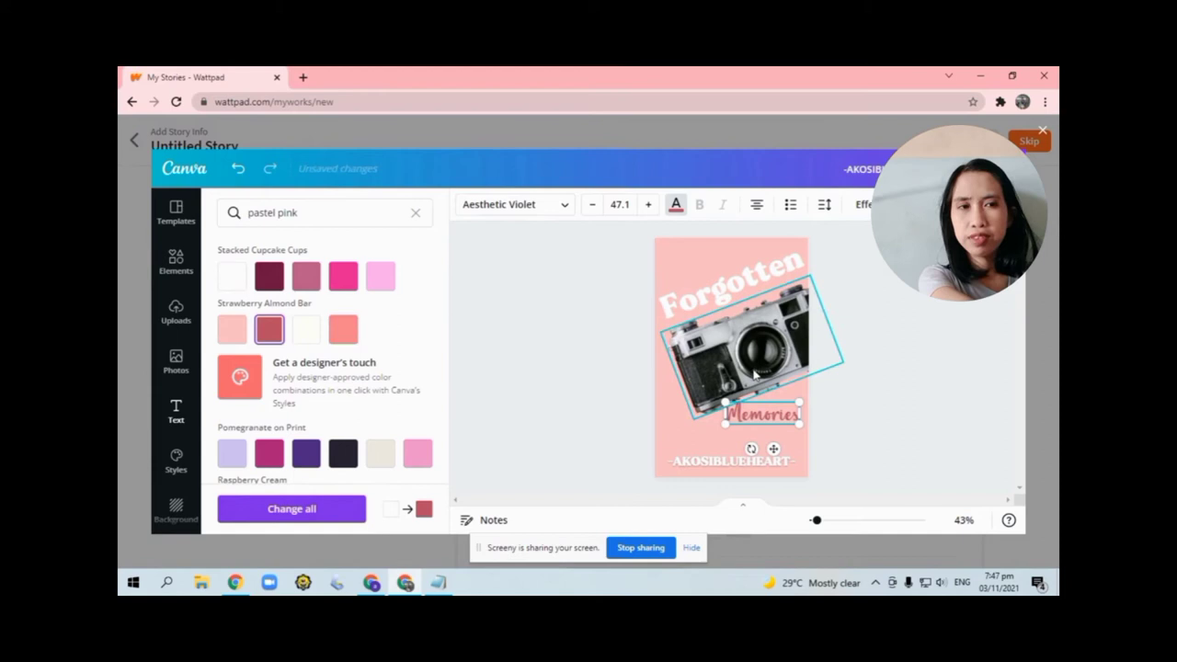
scroll(304, 386, "down", 5)
scroll(313, 396, "down", 3)
left_click(340, 417)
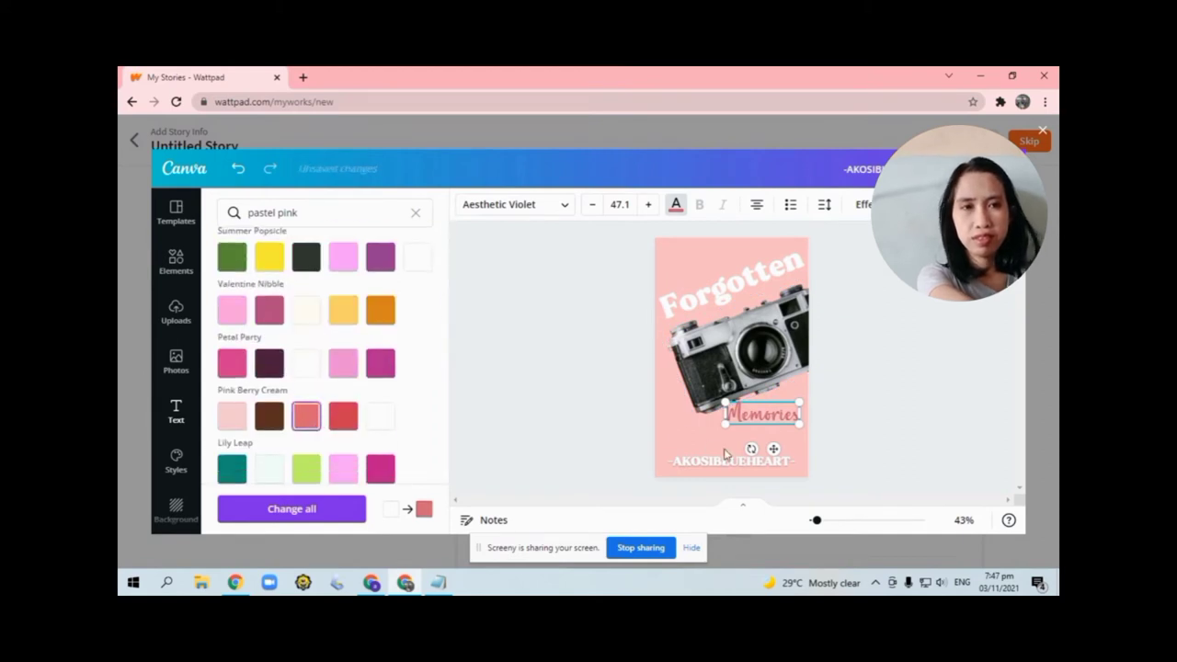
Tilt Memories upward about -20°, enlarge it and settle it below the camera.
left_click_drag(776, 449, 770, 450)
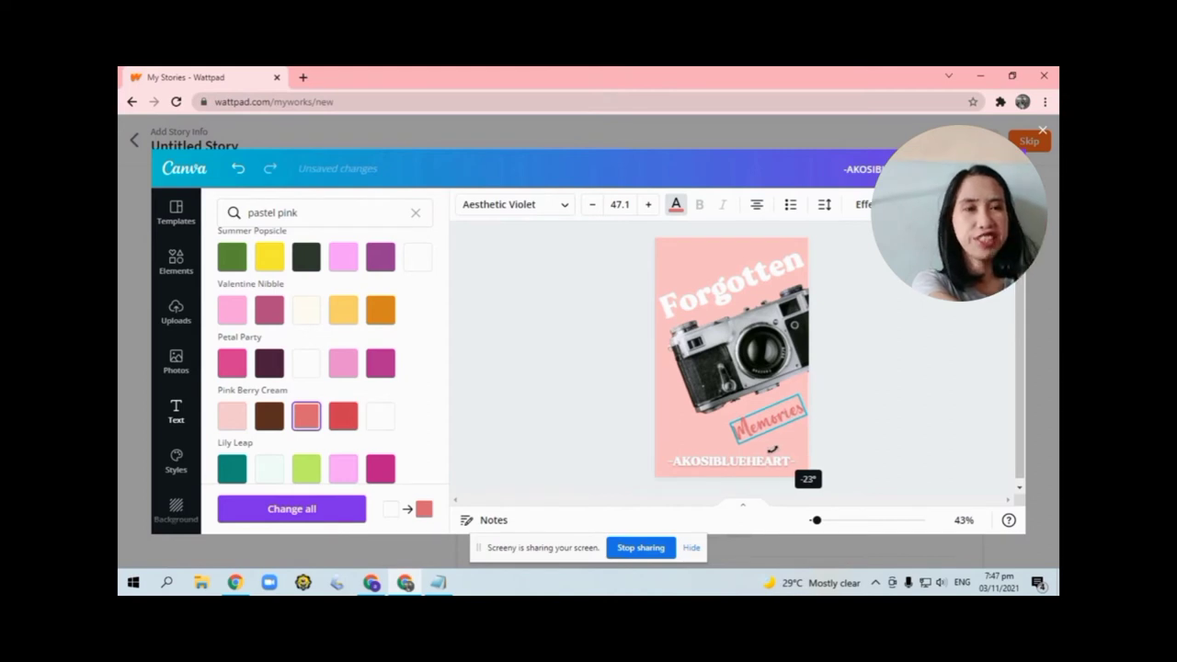
left_click_drag(772, 449, 792, 447)
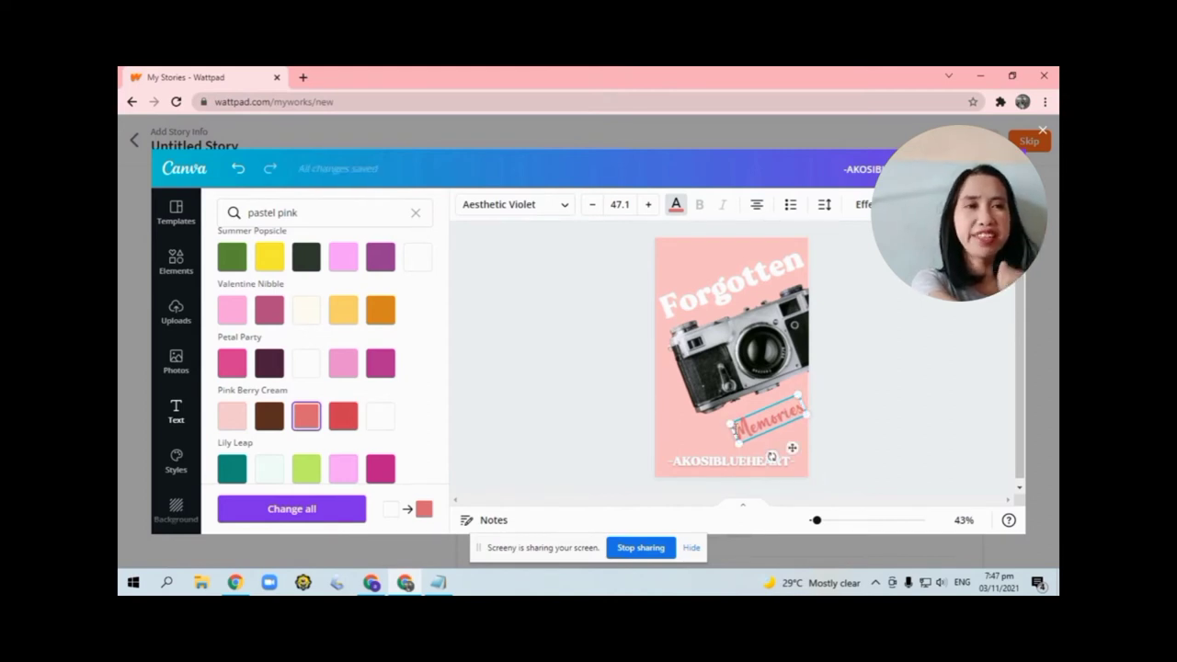
mouse_move(728, 424)
left_mouse_down()
mouse_move(705, 448)
mouse_move(760, 463)
left_mouse_up()
left_click_drag(760, 396, 759, 398)
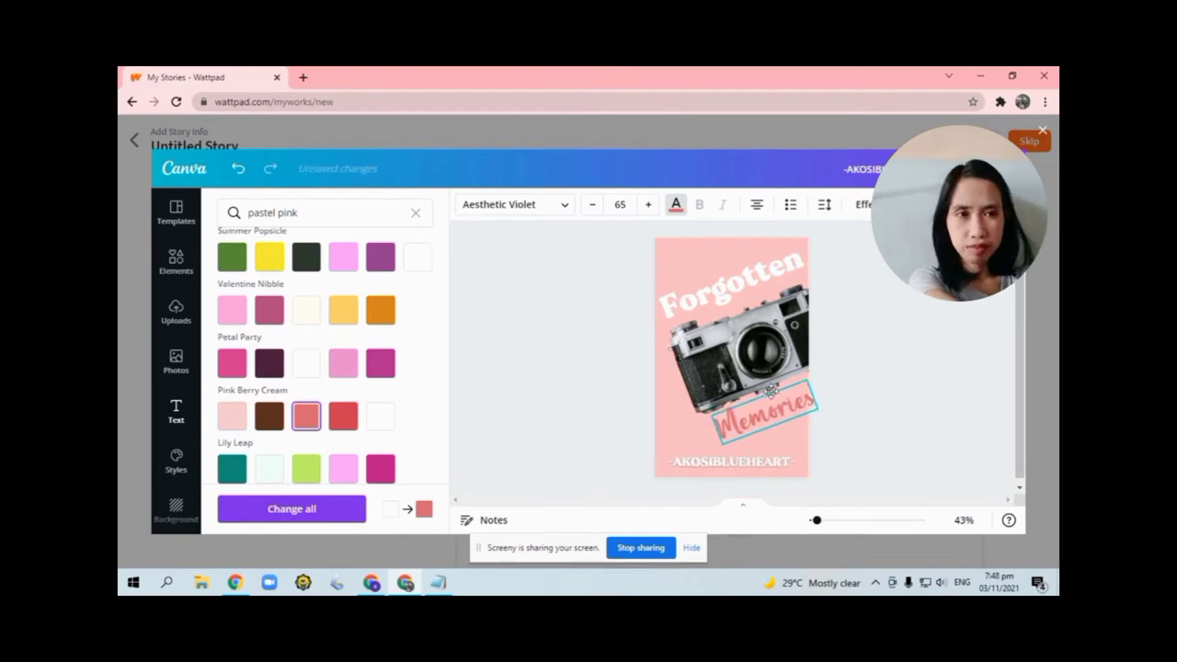
left_click(869, 373)
Nudge the camera and undo the misplaced Memories move.
left_click_drag(741, 350, 720, 356)
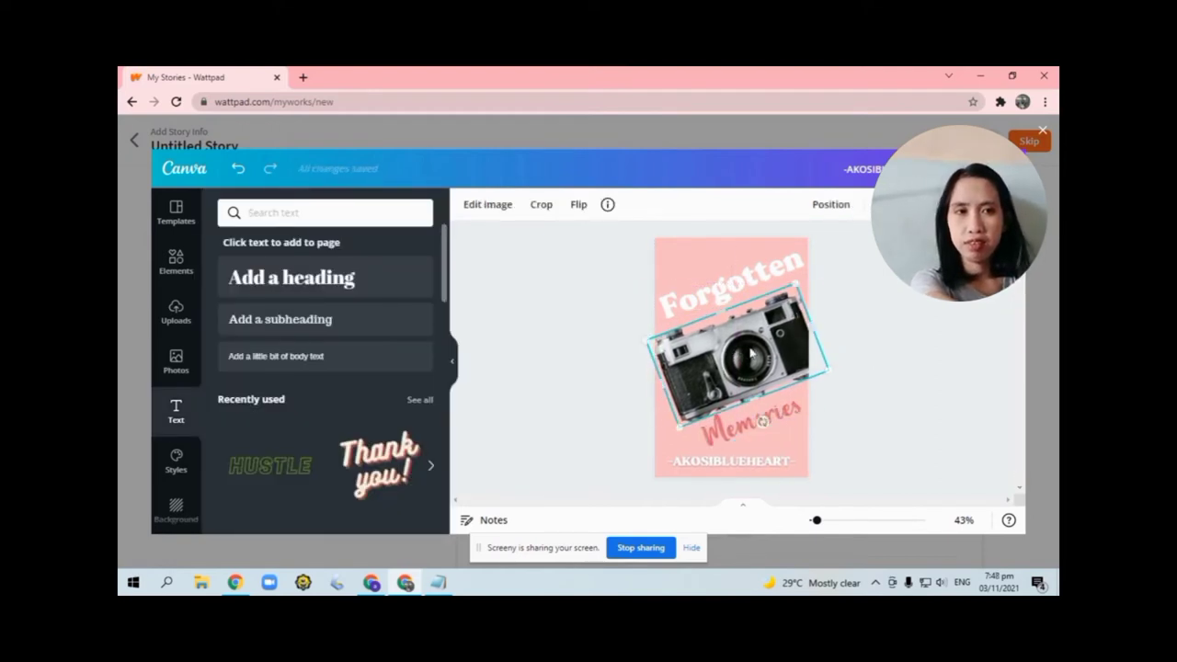
left_click(876, 381)
left_click(731, 280)
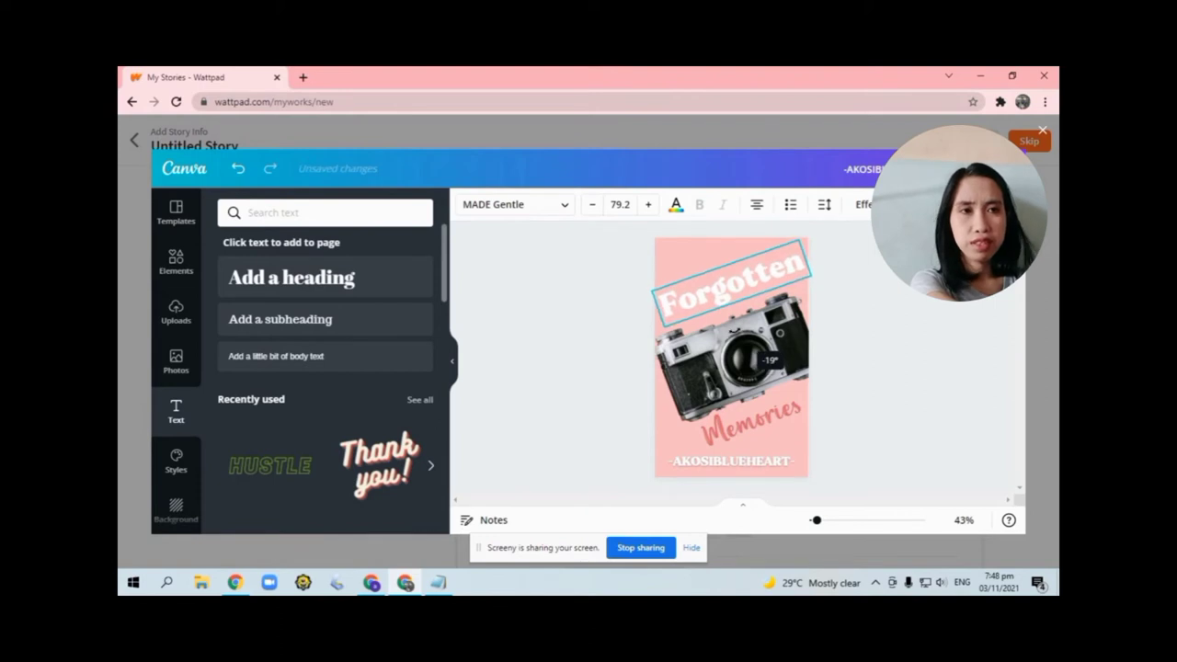
left_click_drag(758, 431, 756, 313)
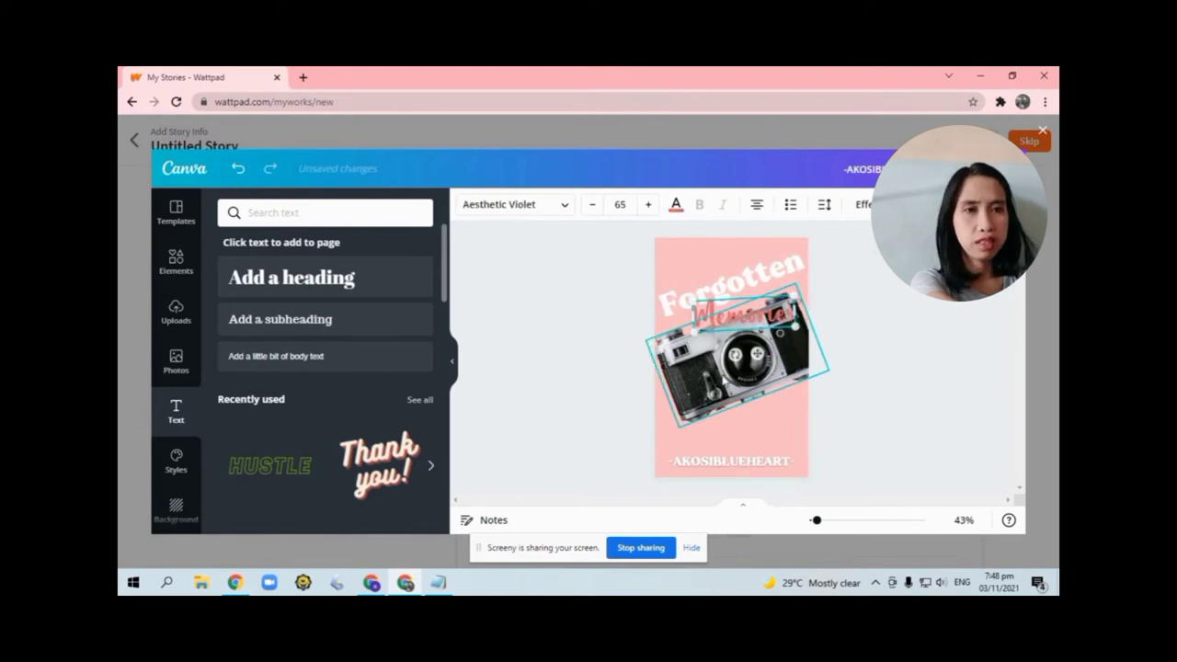
left_click(761, 421)
key("ctrl+z")
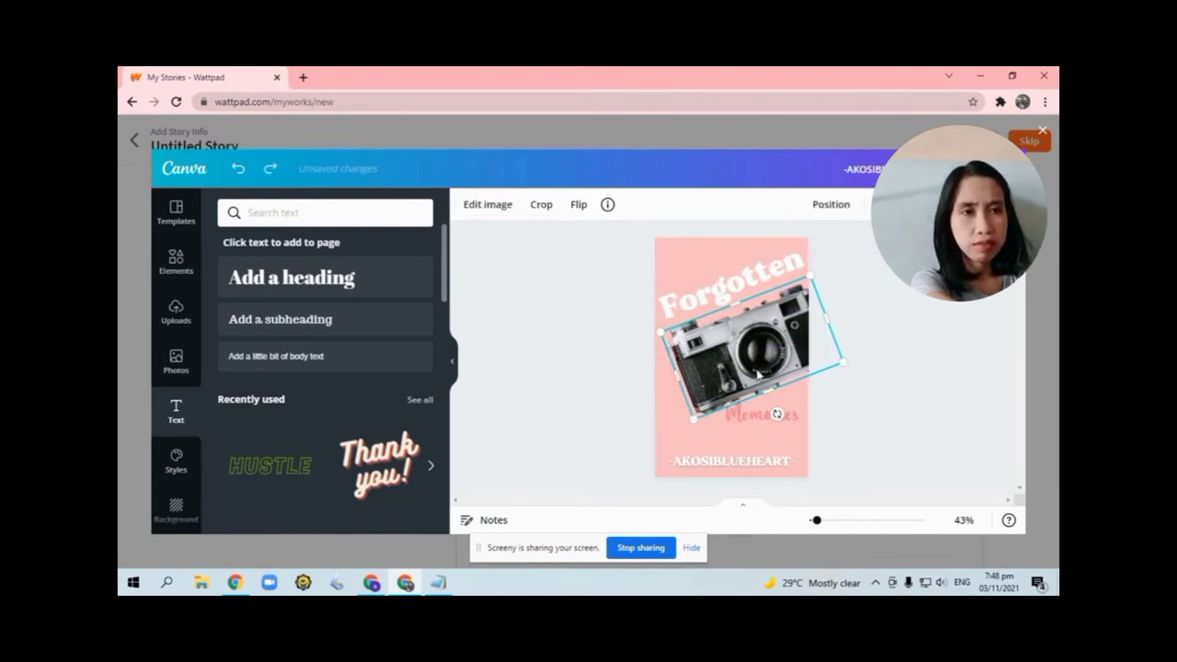
key("ctrl+z")
key("ctrl+z")
key("ctrl+z")
key("ctrl+z")
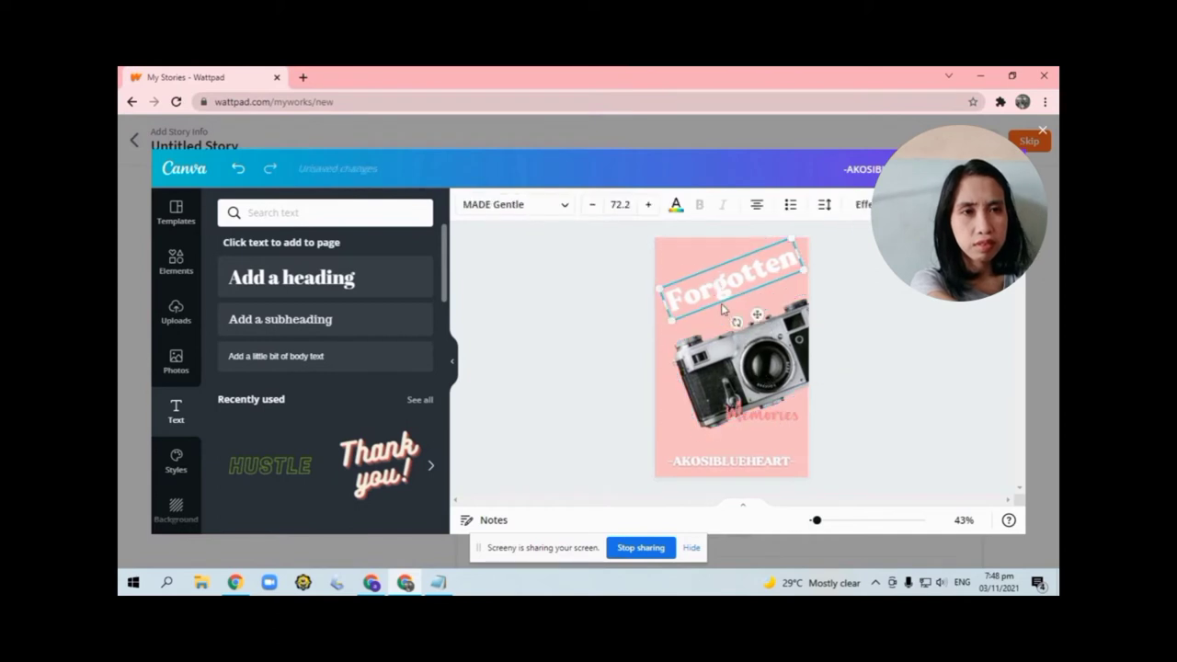
Try a Curve effect on Forgotten and move Memories just beneath it.
left_click(864, 204)
left_click(319, 469)
scroll(367, 442, "down", 1)
left_click_drag(419, 505, 359, 506)
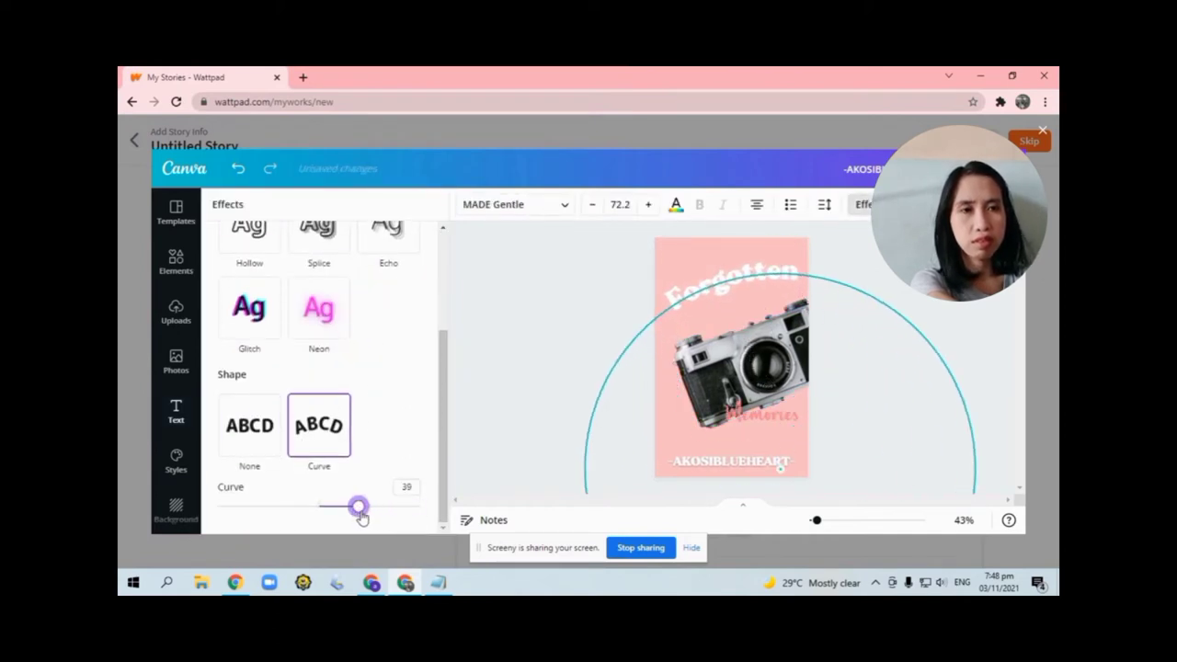
left_click_drag(764, 415, 752, 313)
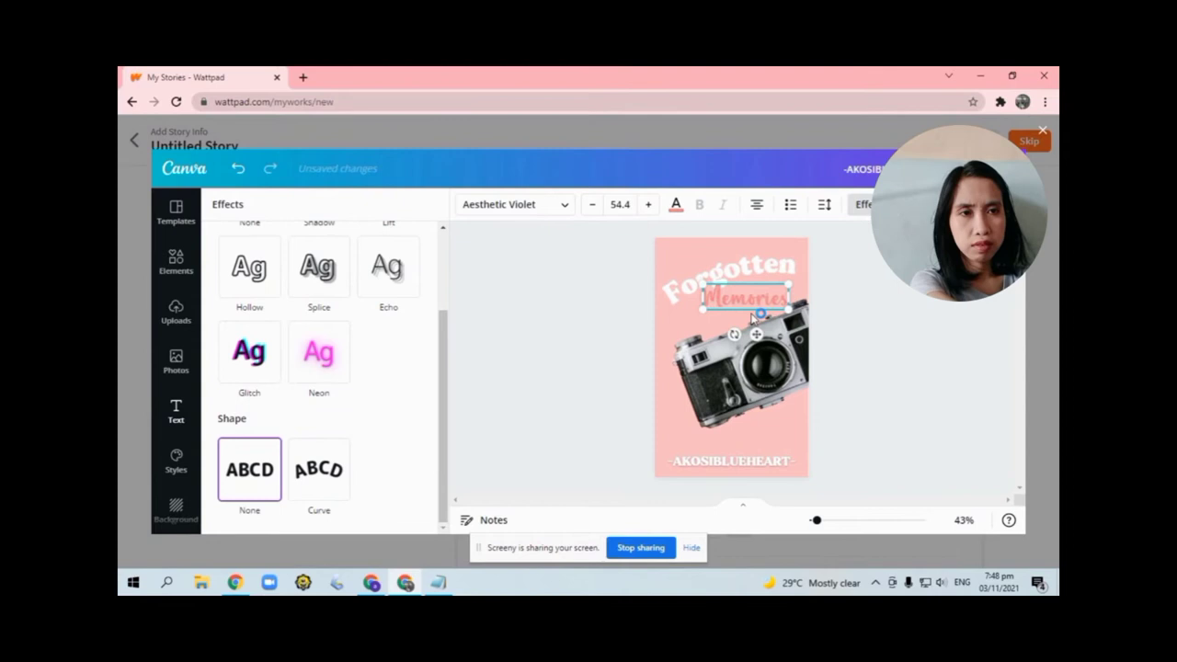
left_click(686, 317)
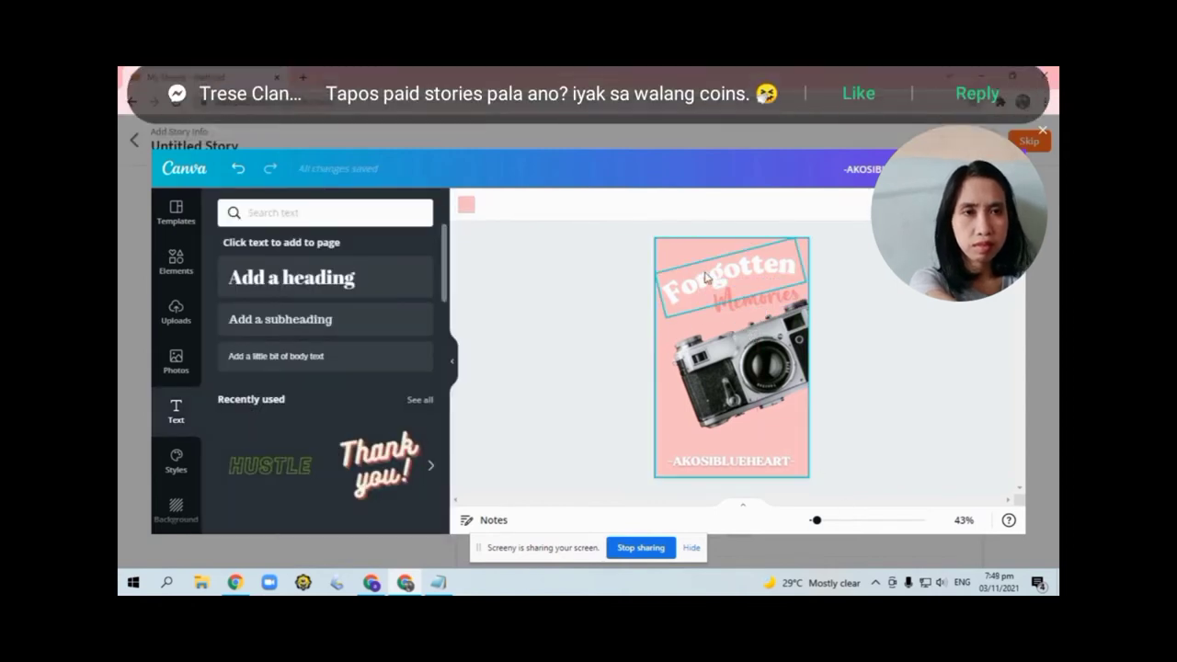
left_click(756, 299)
left_click(860, 301)
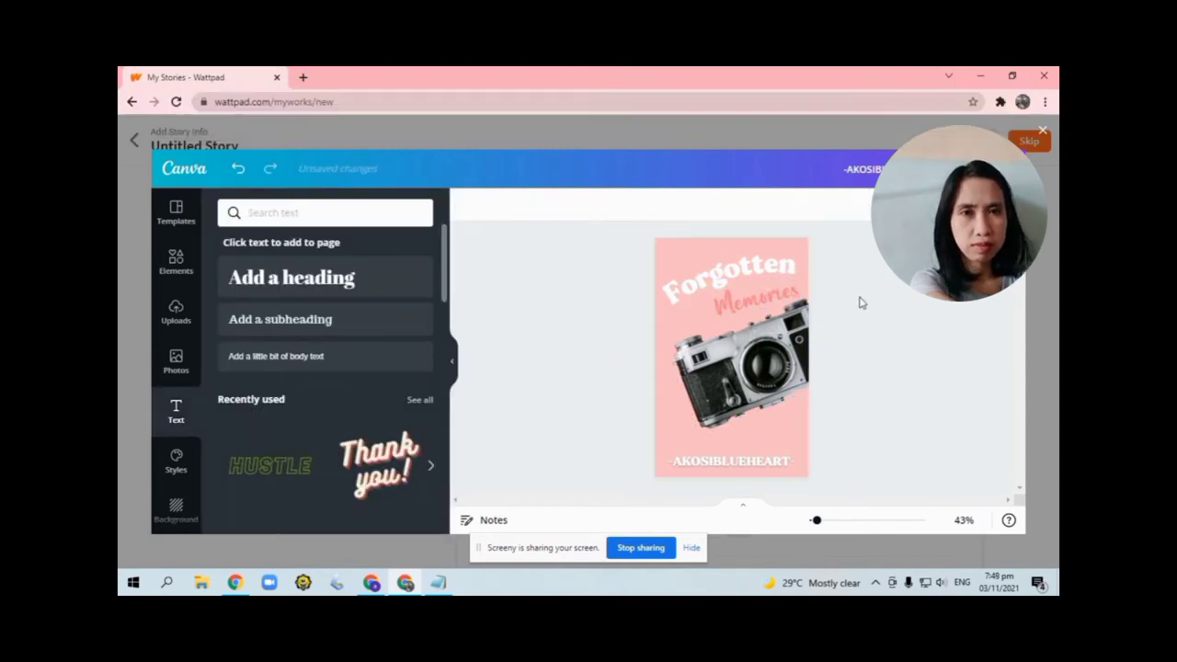
Widen the letter spacing of the AKOSIBLUEHEART author name.
left_click(731, 459)
left_click(827, 202)
left_click(874, 438)
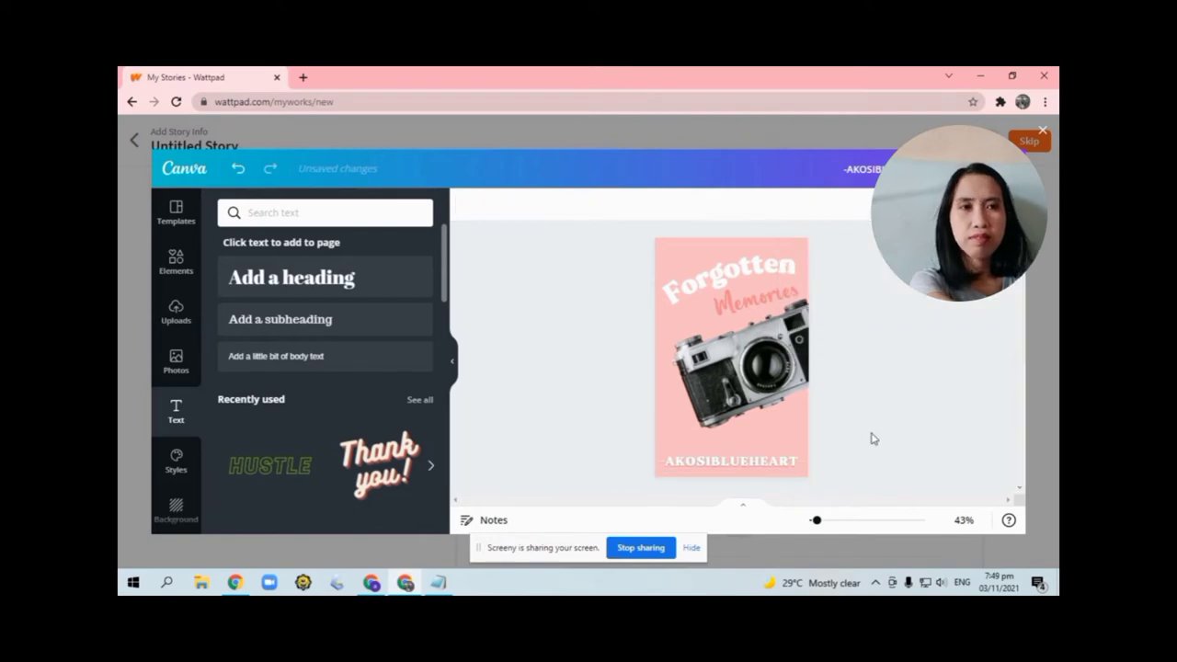
Bring up the full Graphics collection from the Elements panel.
left_click(176, 262)
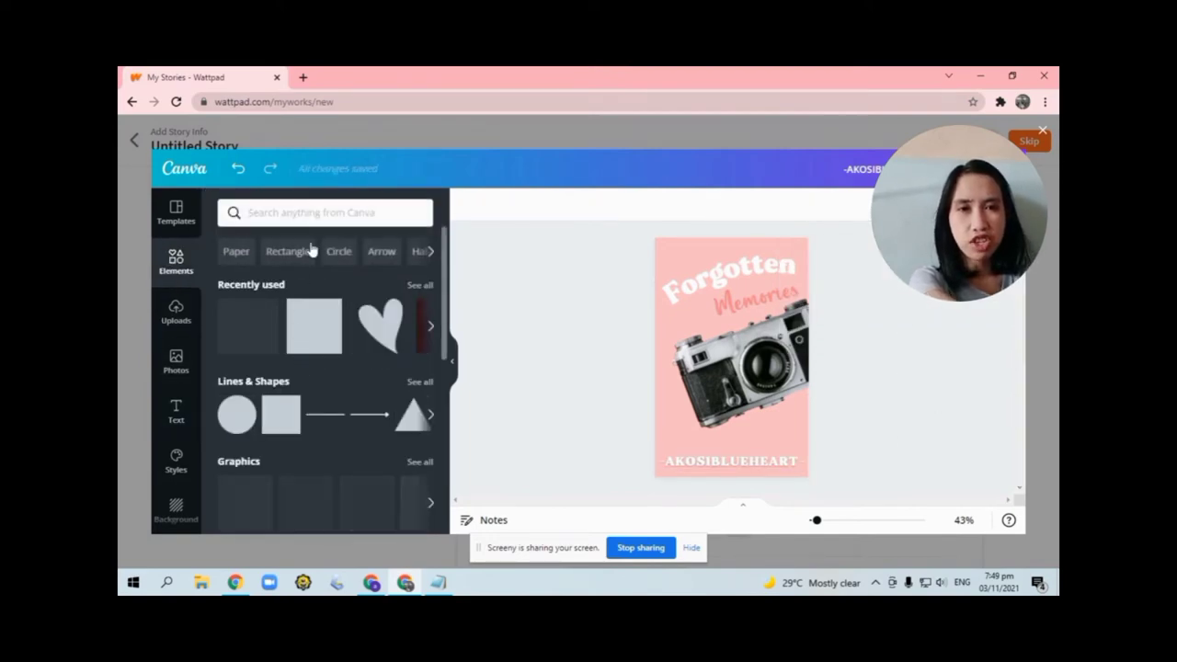
scroll(364, 319, "down", 3)
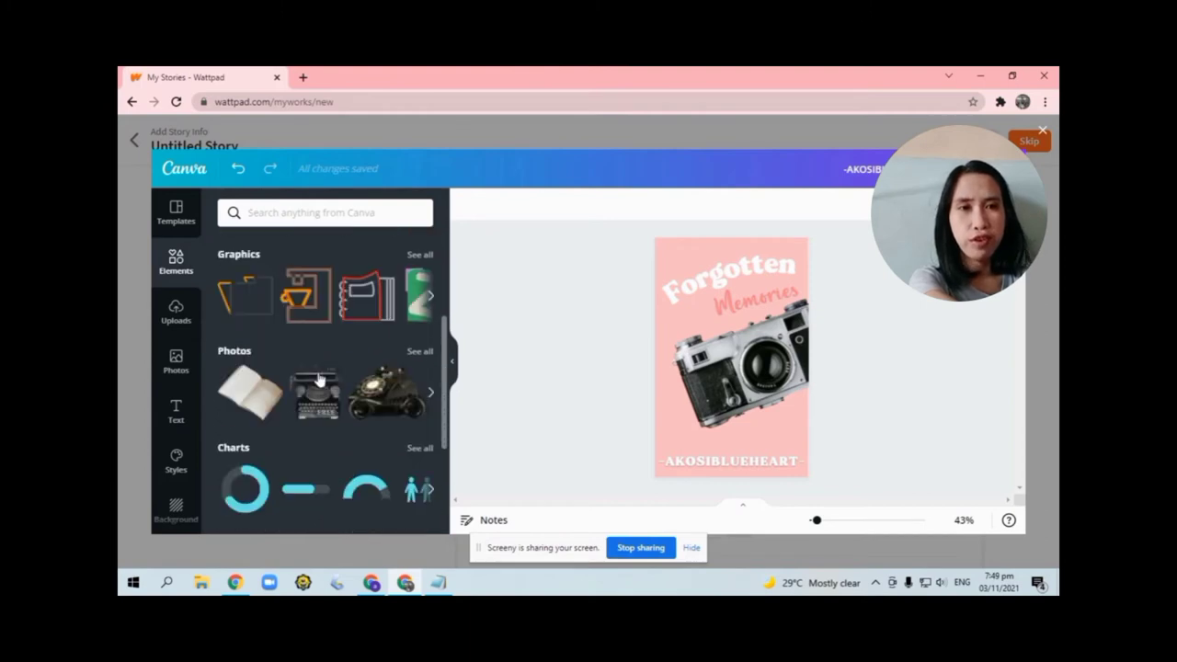
scroll(350, 406, "down", 1)
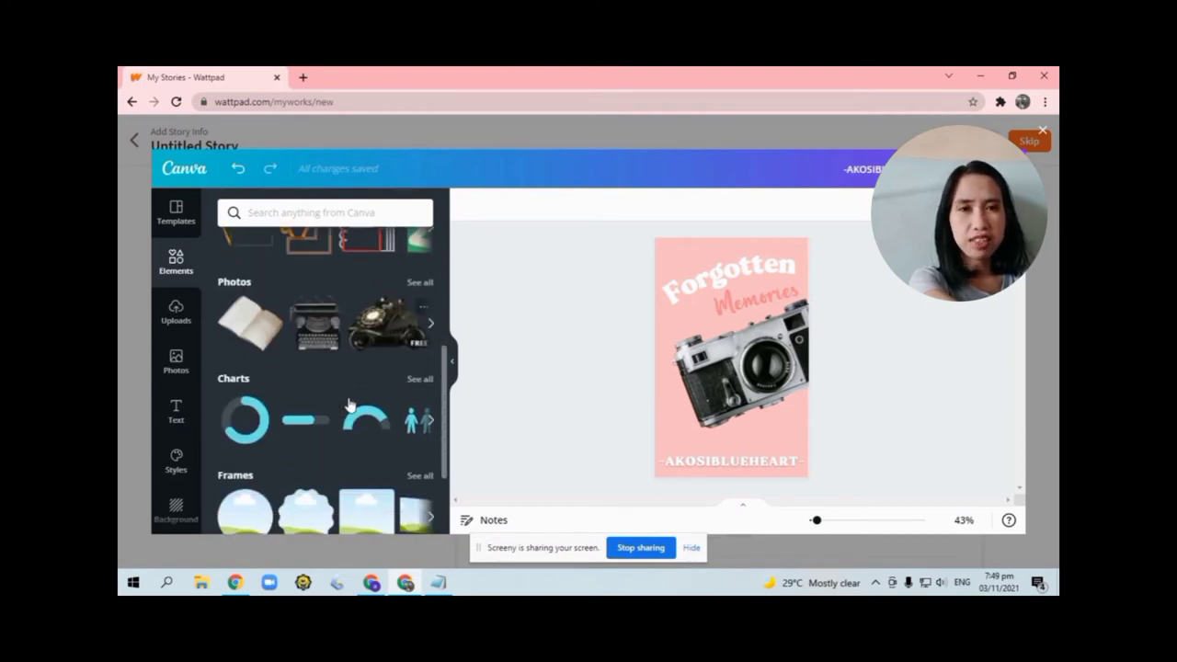
scroll(352, 386, "up", 3)
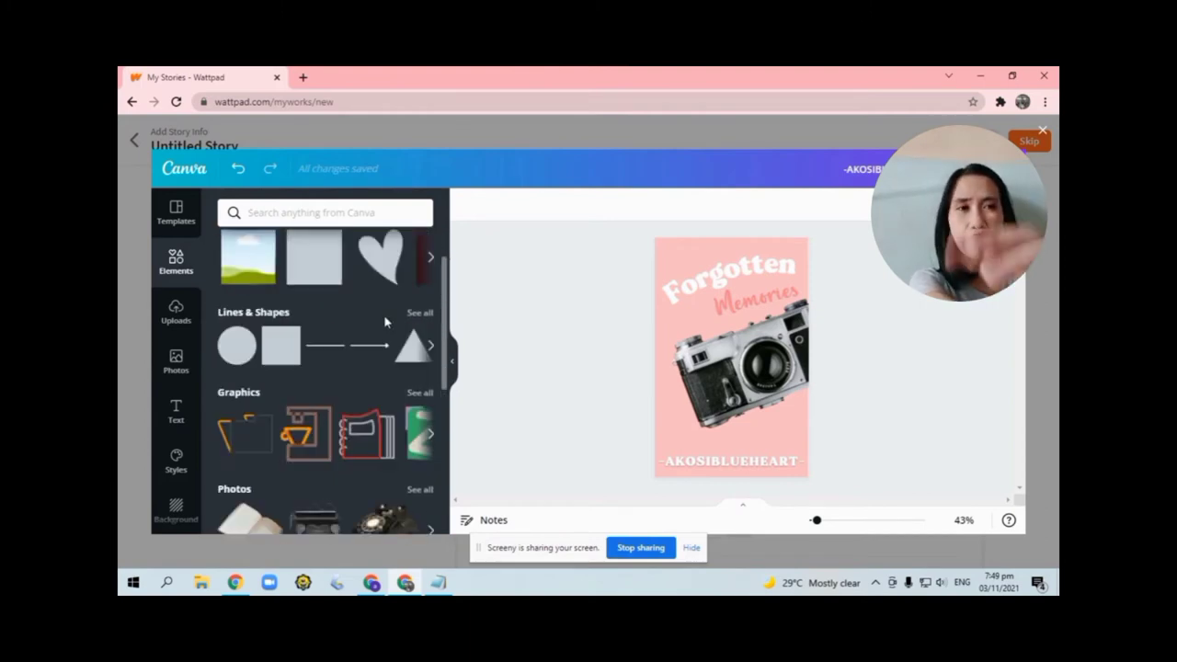
left_click(420, 394)
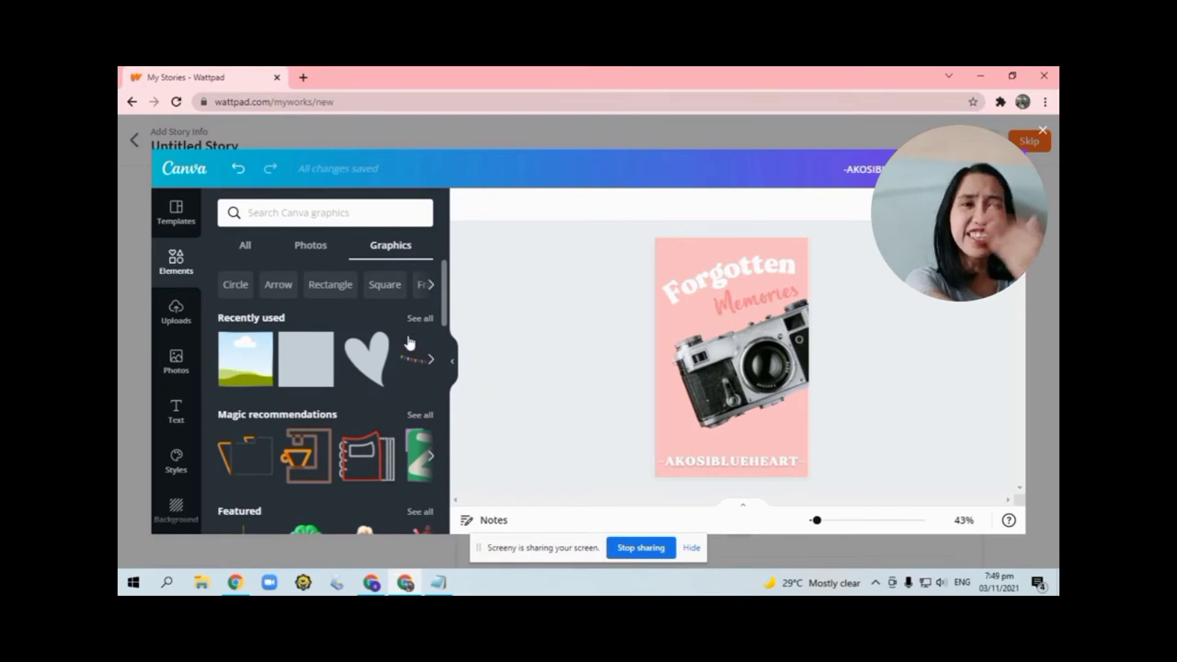
Scroll to Organic Rainbows, add a rainbow to the cover, then delete it.
scroll(410, 390, "down", 2)
scroll(411, 390, "up", 2)
scroll(313, 405, "down", 3)
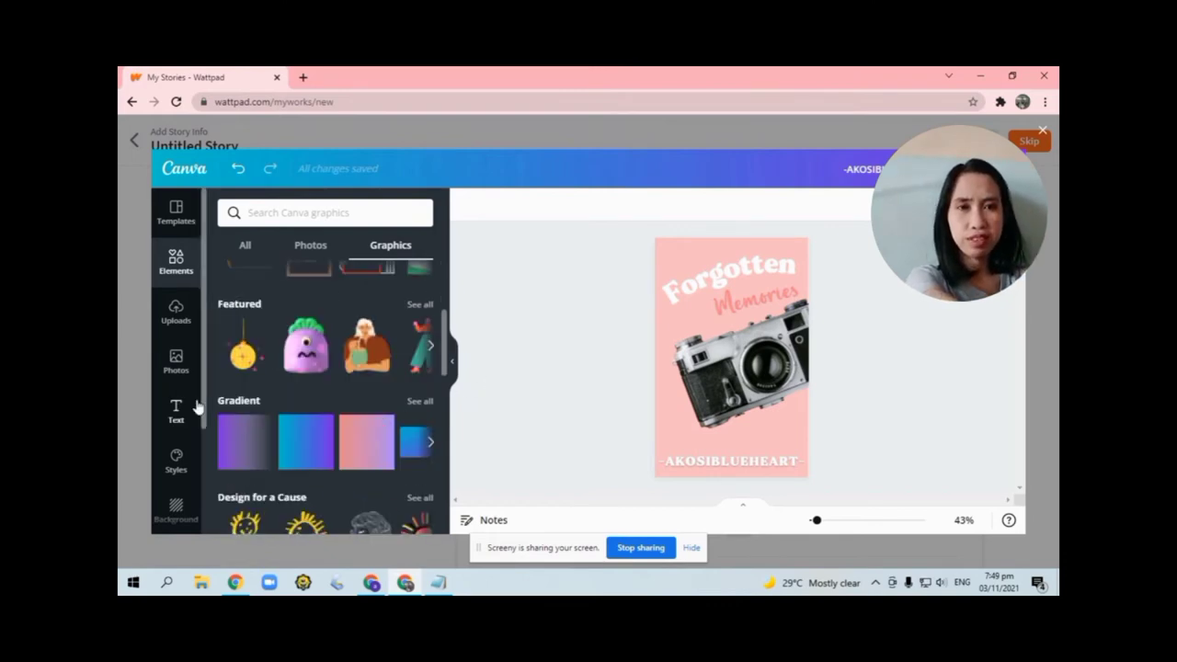
scroll(313, 411, "down", 15)
scroll(331, 441, "down", 8)
scroll(354, 475, "down", 4)
scroll(356, 474, "down", 3)
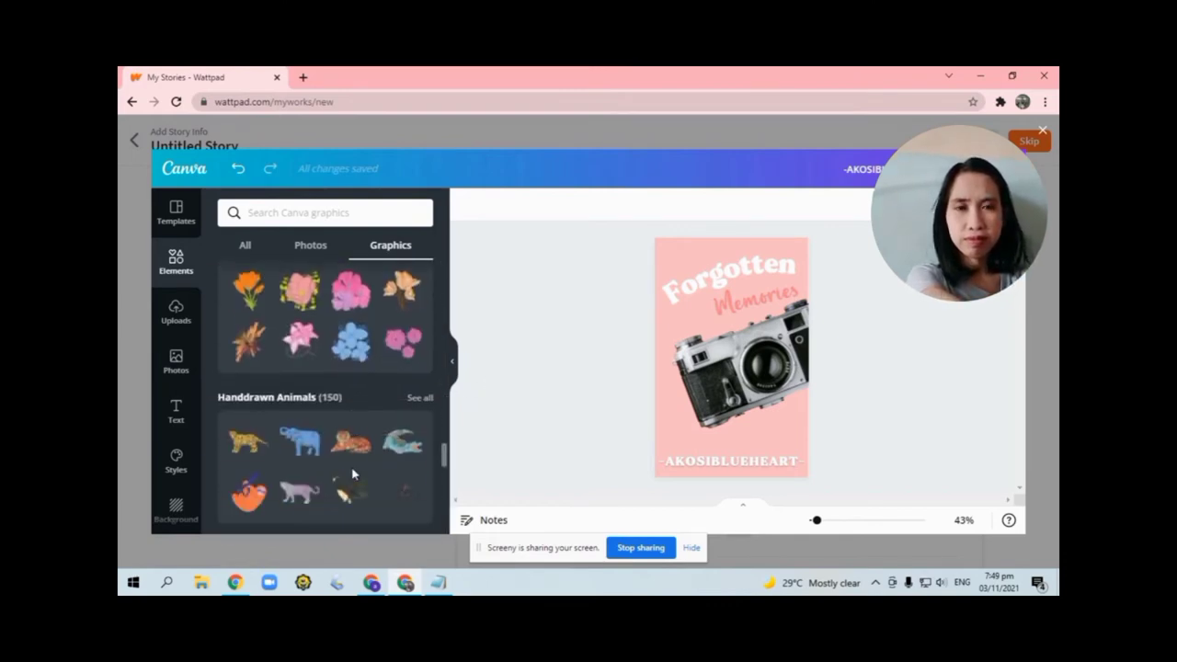
scroll(331, 459, "down", 1)
mouse_move(300, 392)
scroll(288, 440, "down", 1)
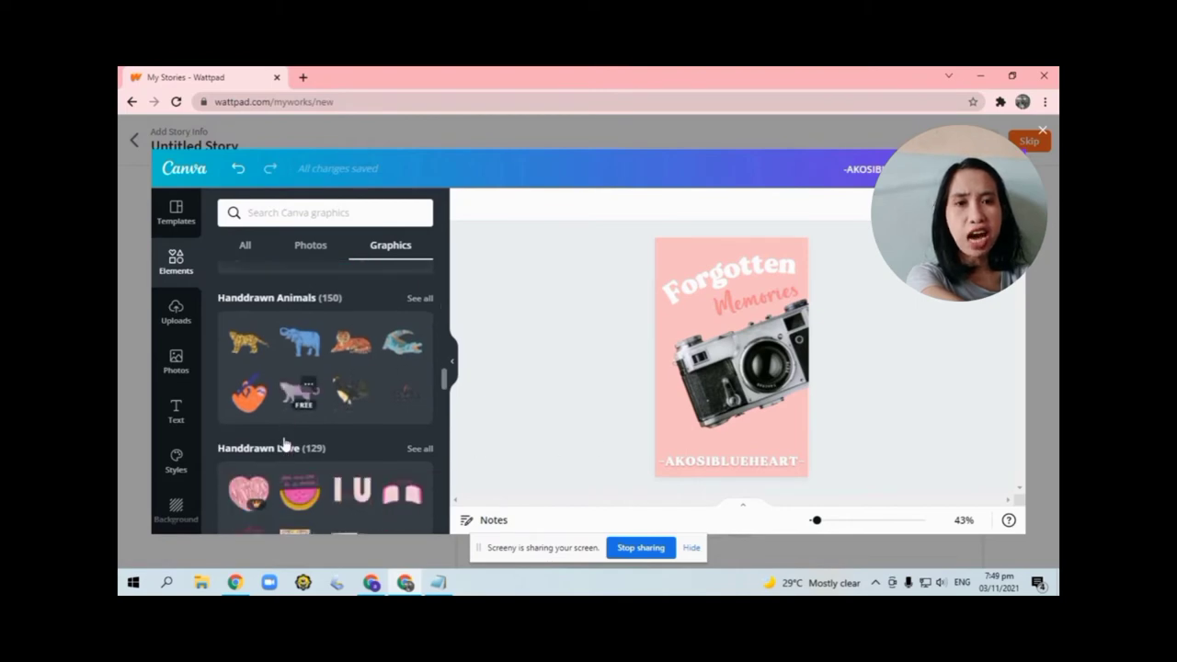
scroll(349, 445, "down", 1)
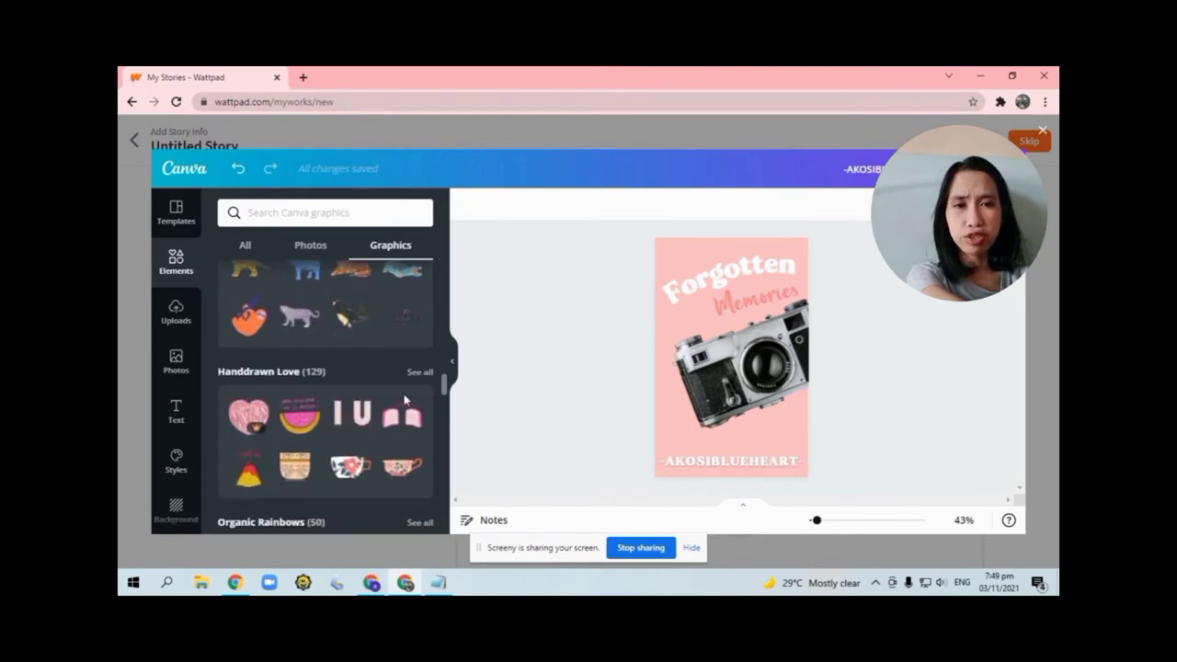
scroll(386, 386, "down", 1)
scroll(354, 368, "down", 1)
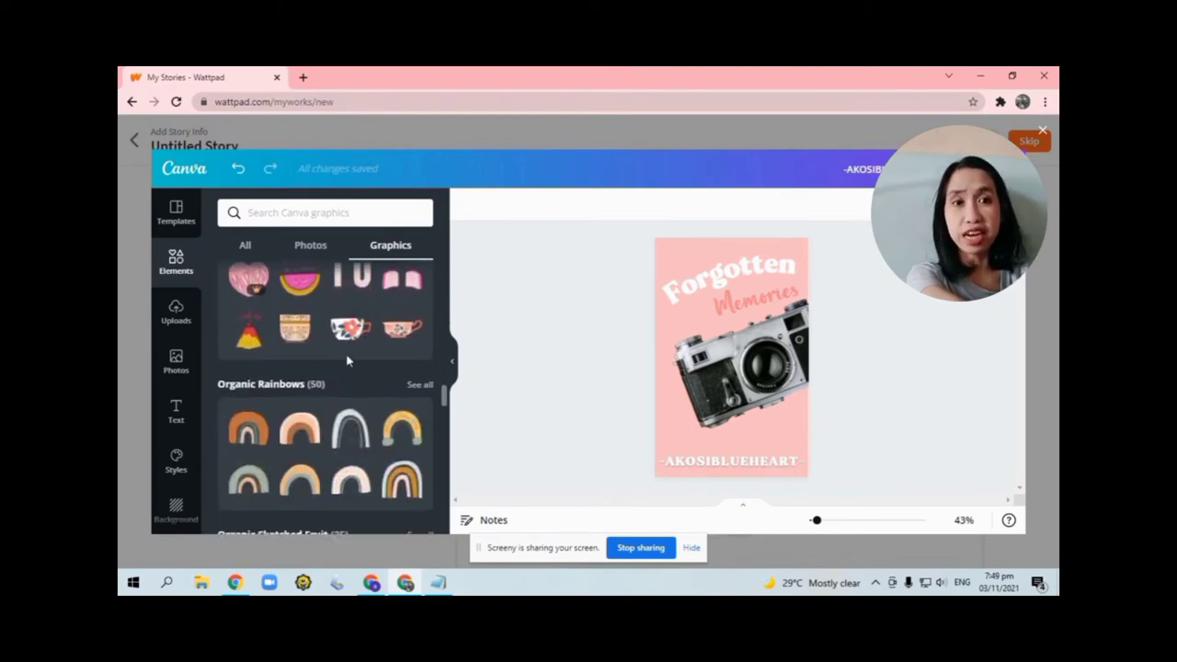
left_click(255, 438)
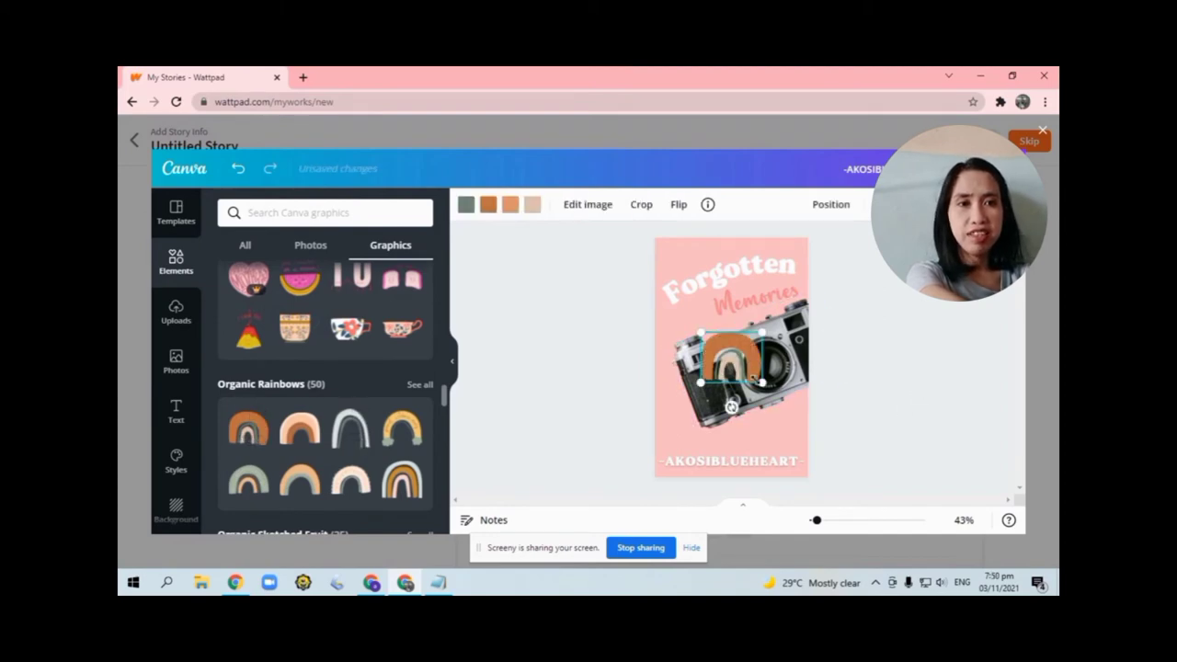
key("Delete")
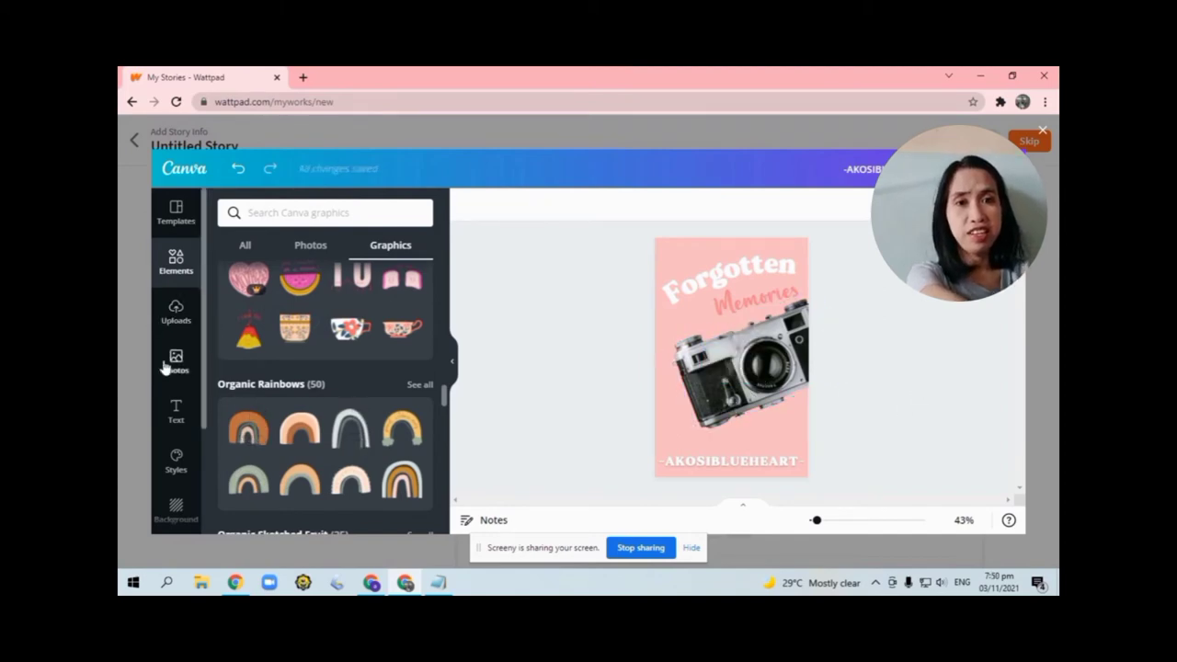
View previous uploads and start an image upload, then cancel it without adding anything.
left_click(181, 313)
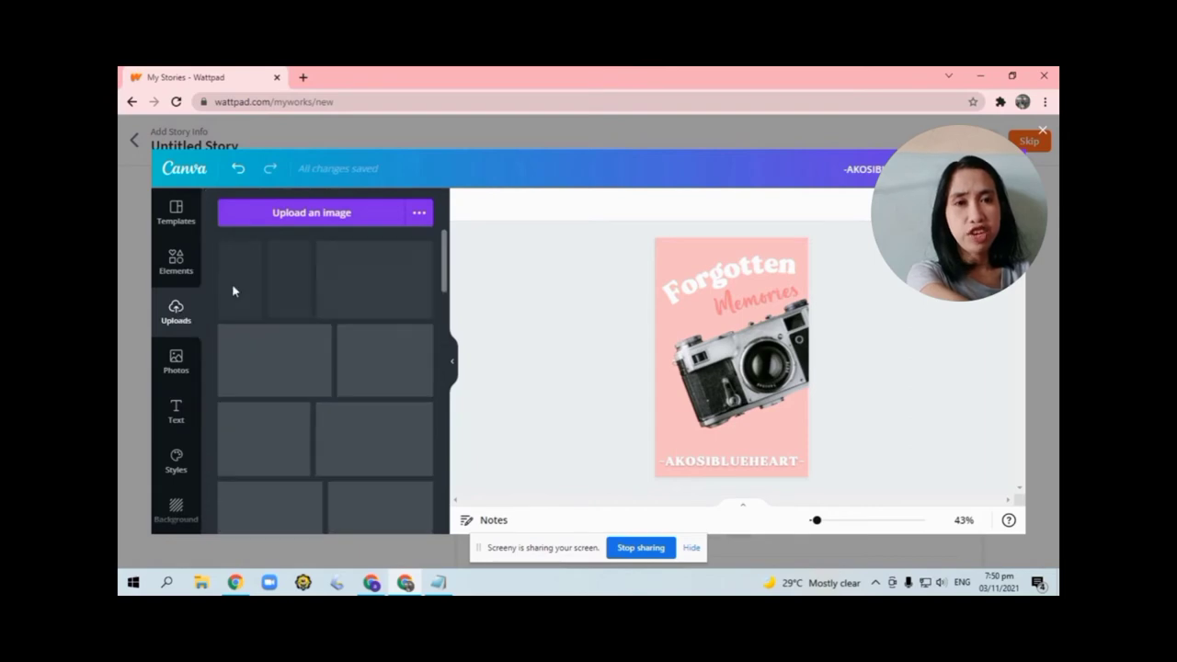
left_click(299, 219)
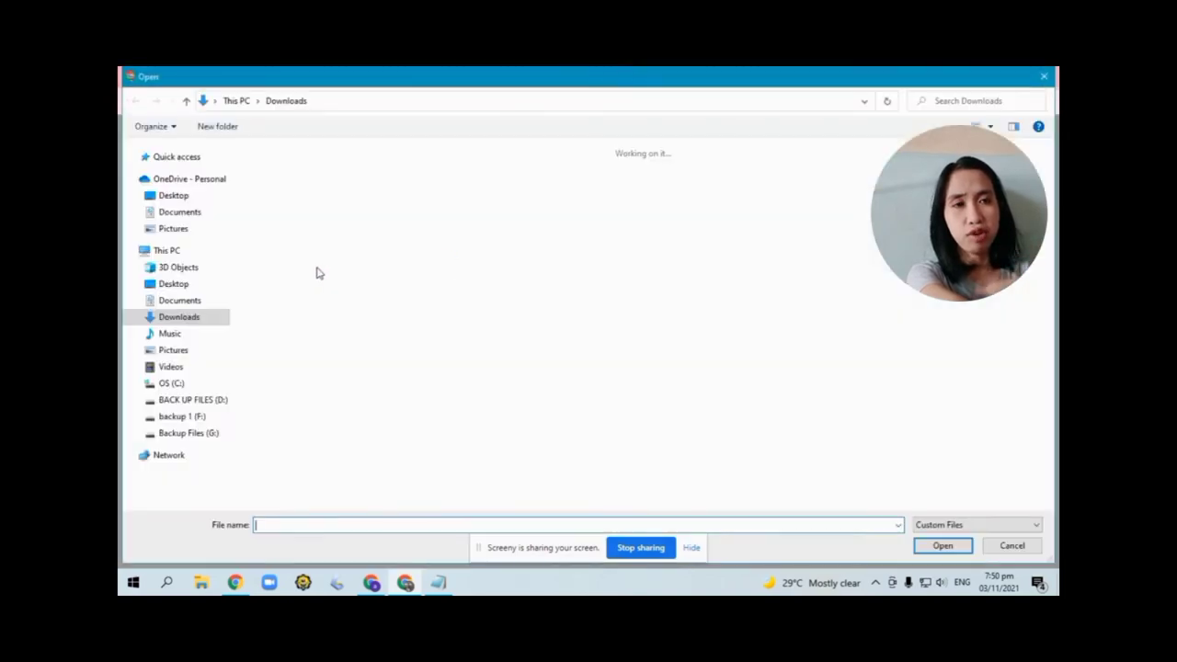
left_click(1012, 546)
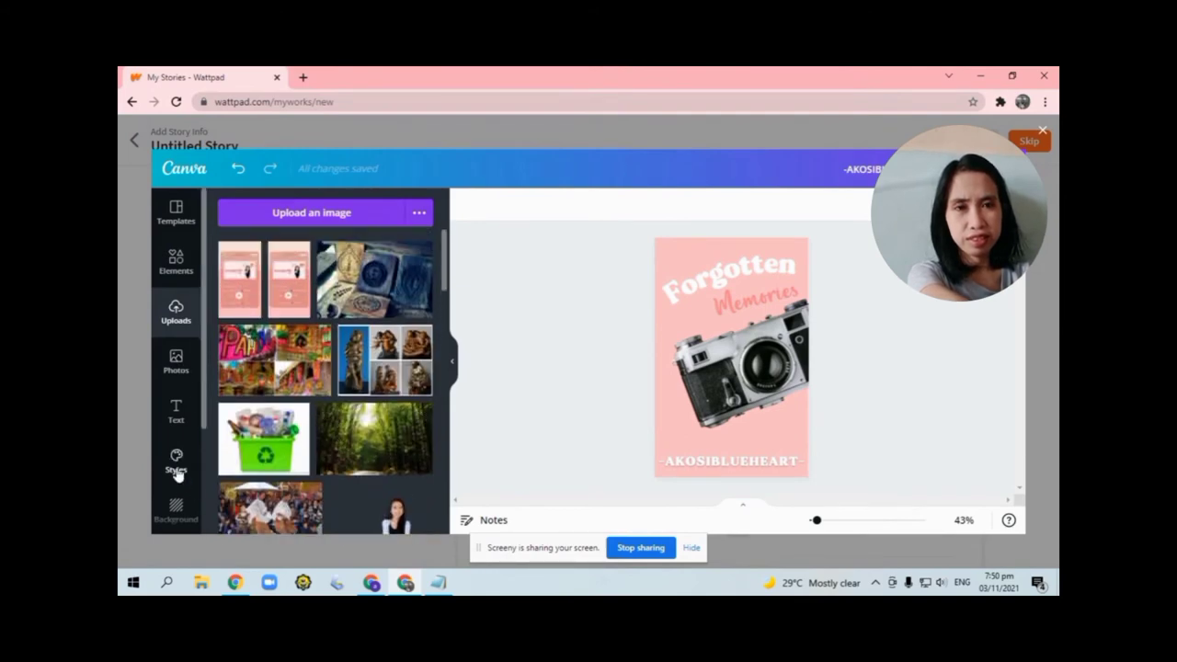
Search the Background images for 'pink'.
left_click(176, 507)
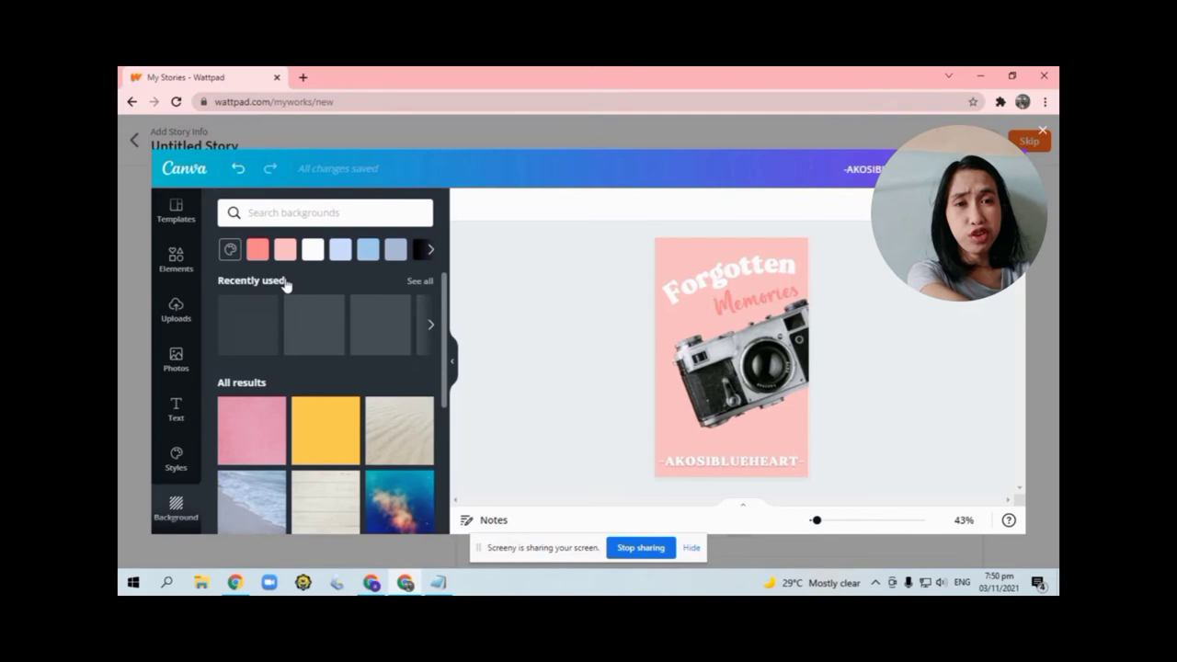
scroll(322, 414, "down", 3)
scroll(332, 405, "down", 2)
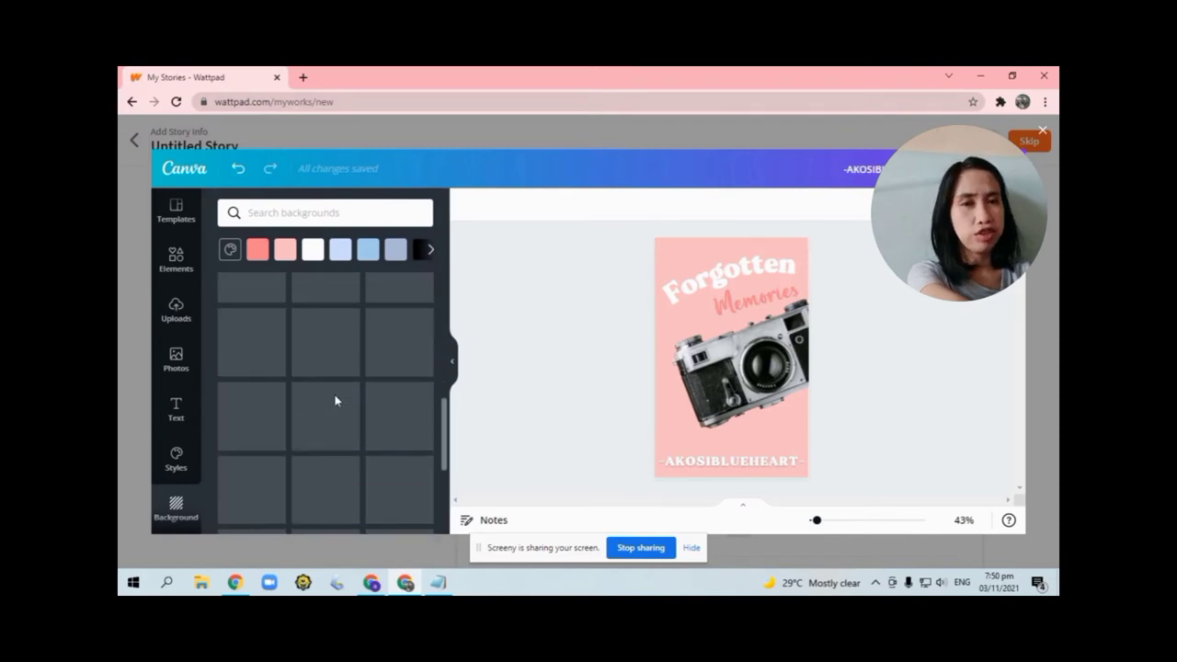
scroll(397, 475, "up", 2)
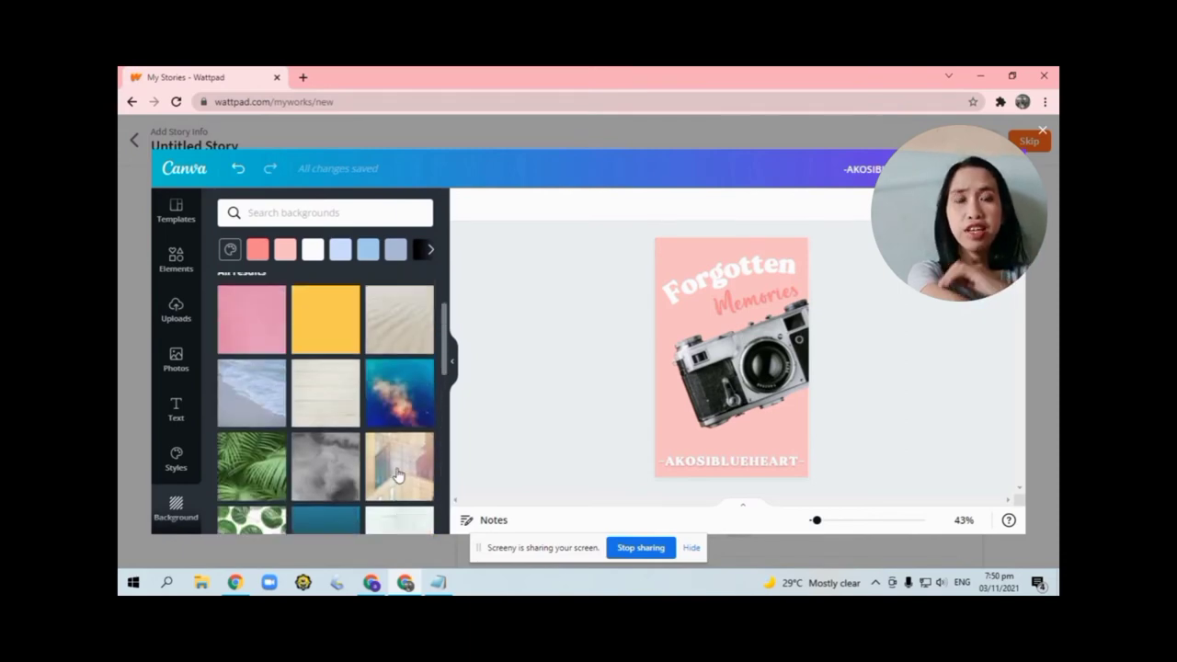
scroll(375, 396, "up", 3)
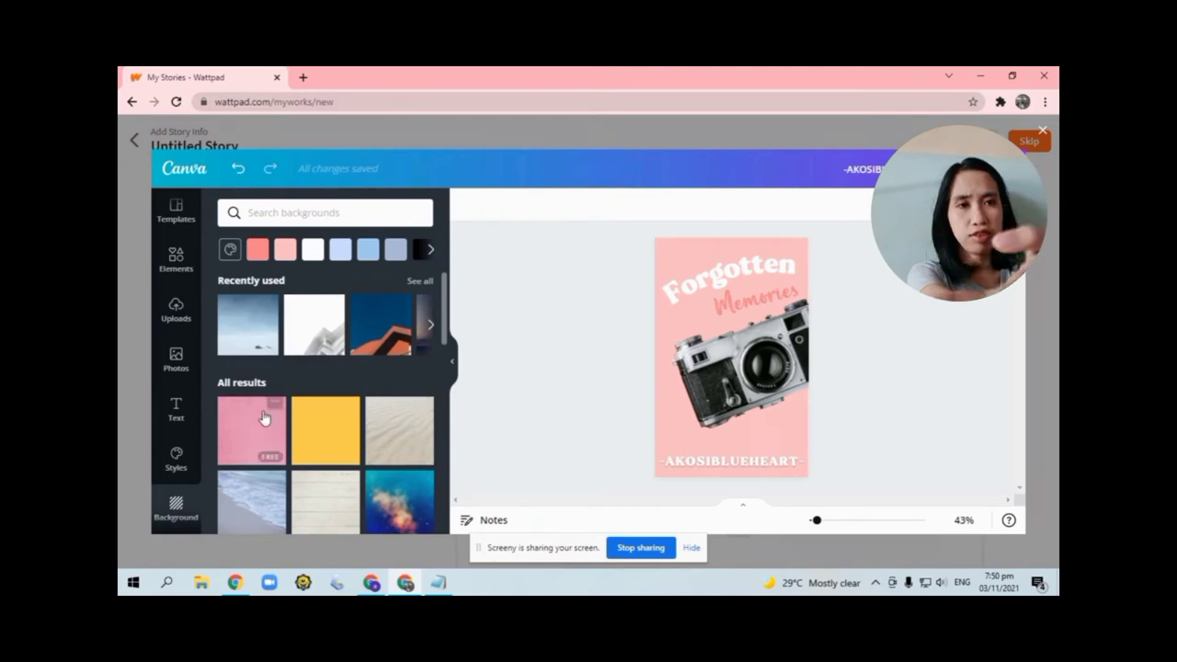
left_click(323, 213)
type("pi")
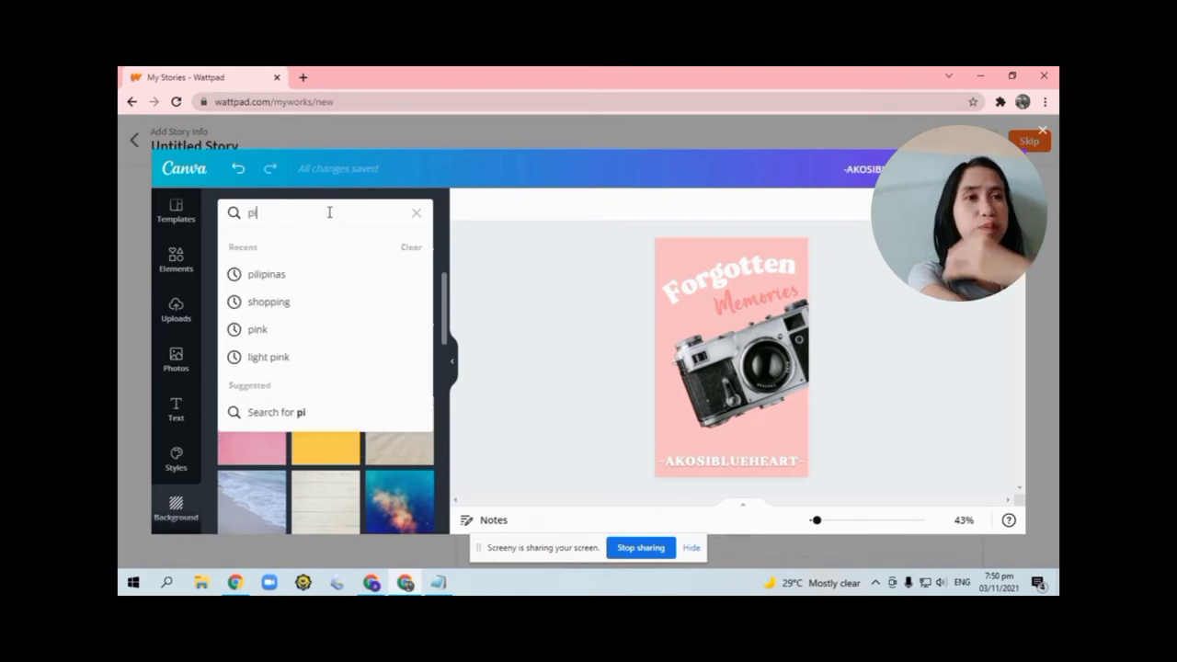
type("nk")
key("Return")
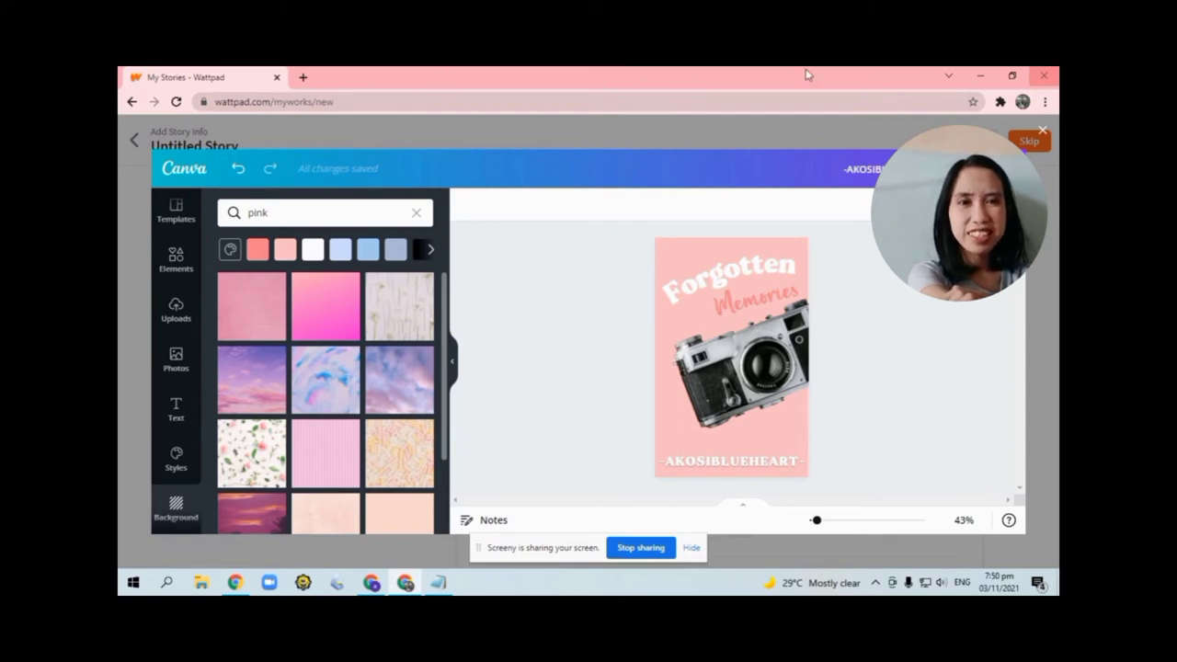
Try the textured pink, peach and light pink backgrounds, then settle on the rose photo.
left_click(394, 302)
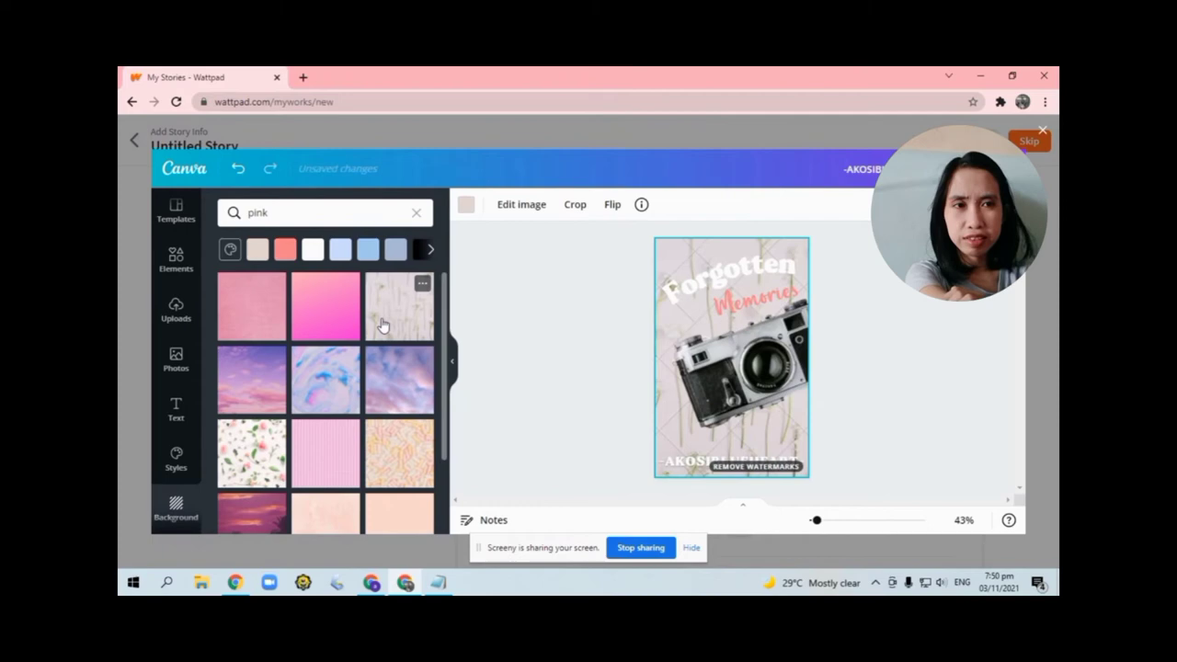
scroll(325, 321, "down", 2)
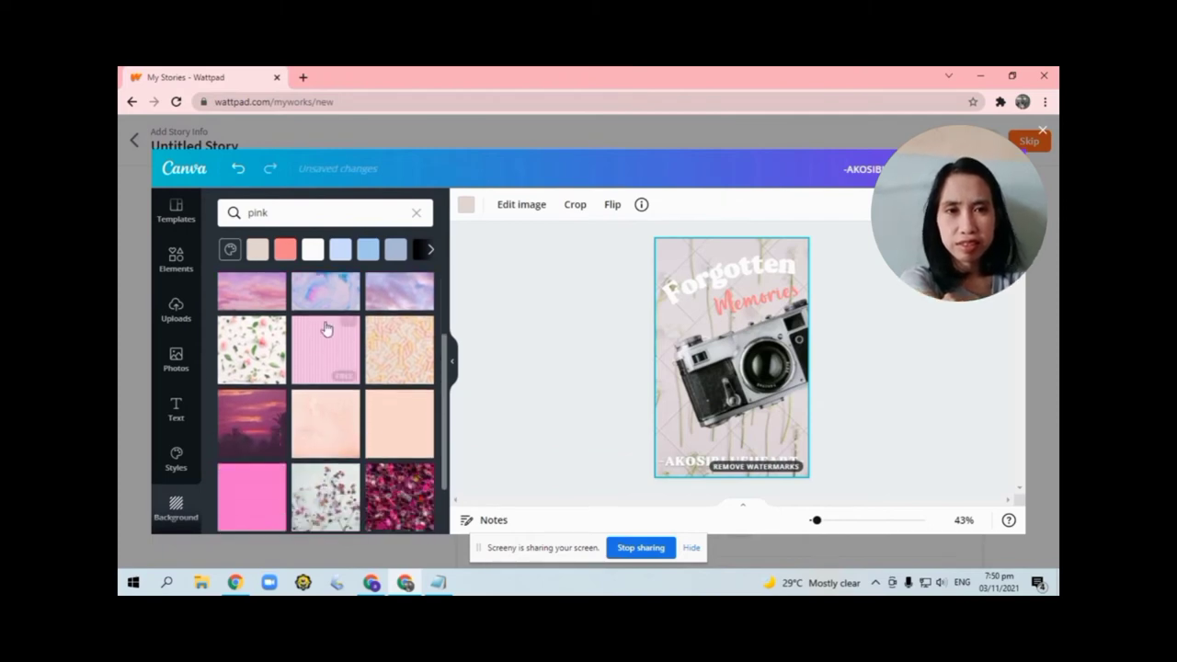
left_click(393, 434)
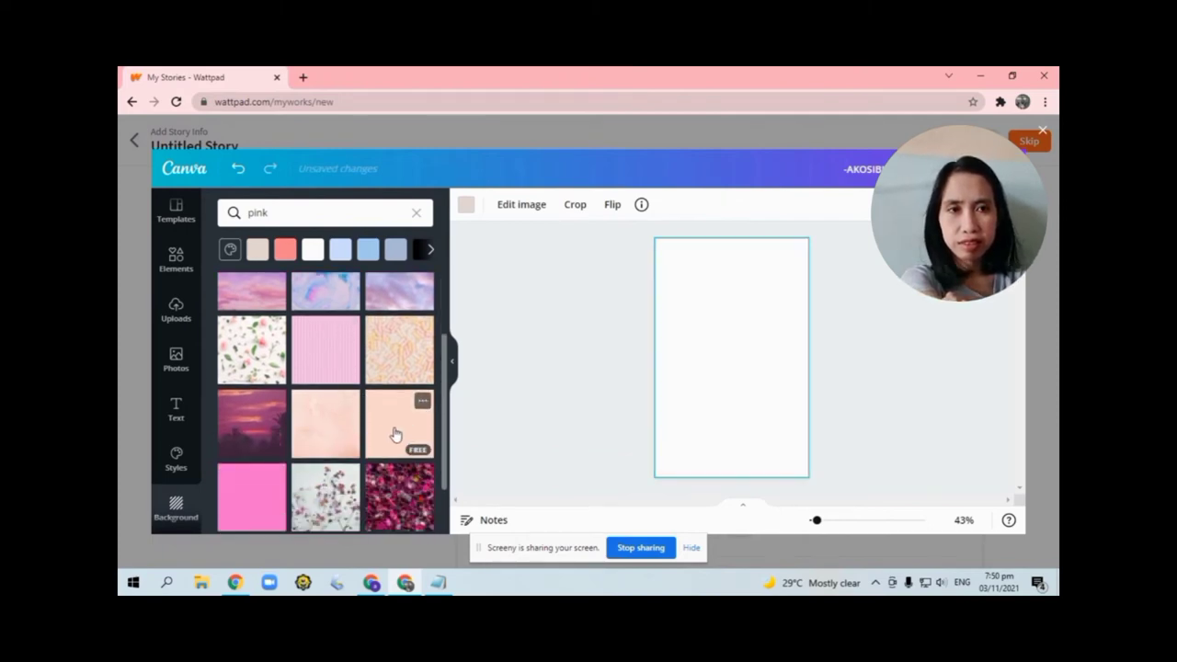
left_click(324, 429)
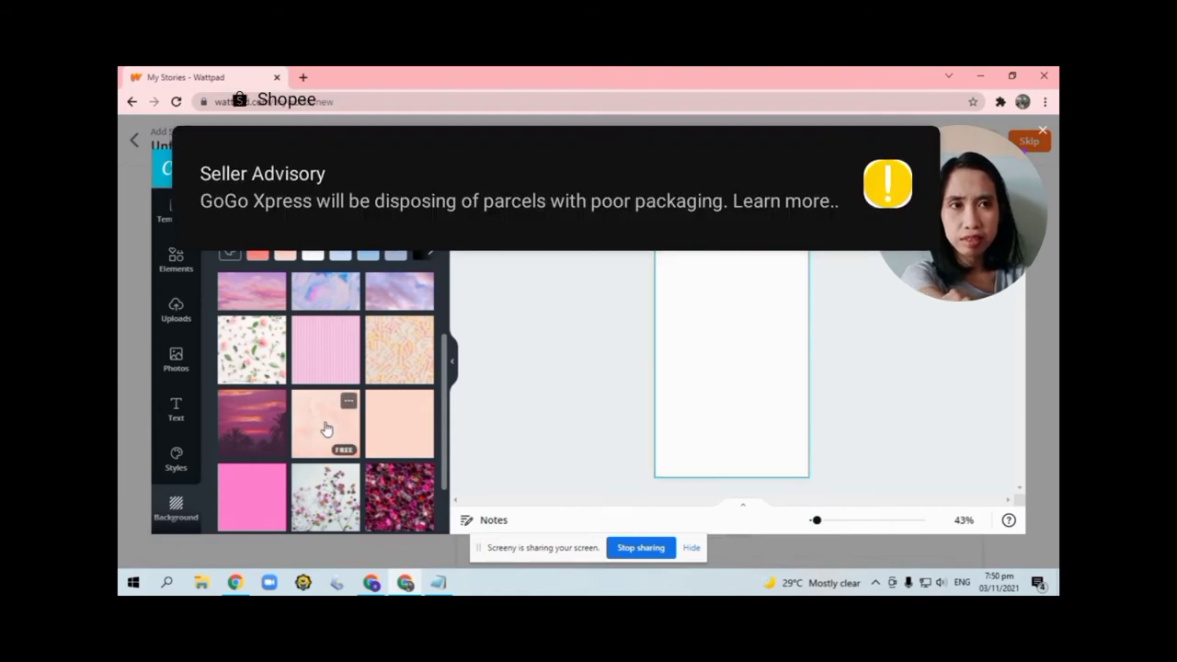
scroll(325, 429, "down", 2)
scroll(326, 429, "down", 2)
scroll(331, 428, "down", 2)
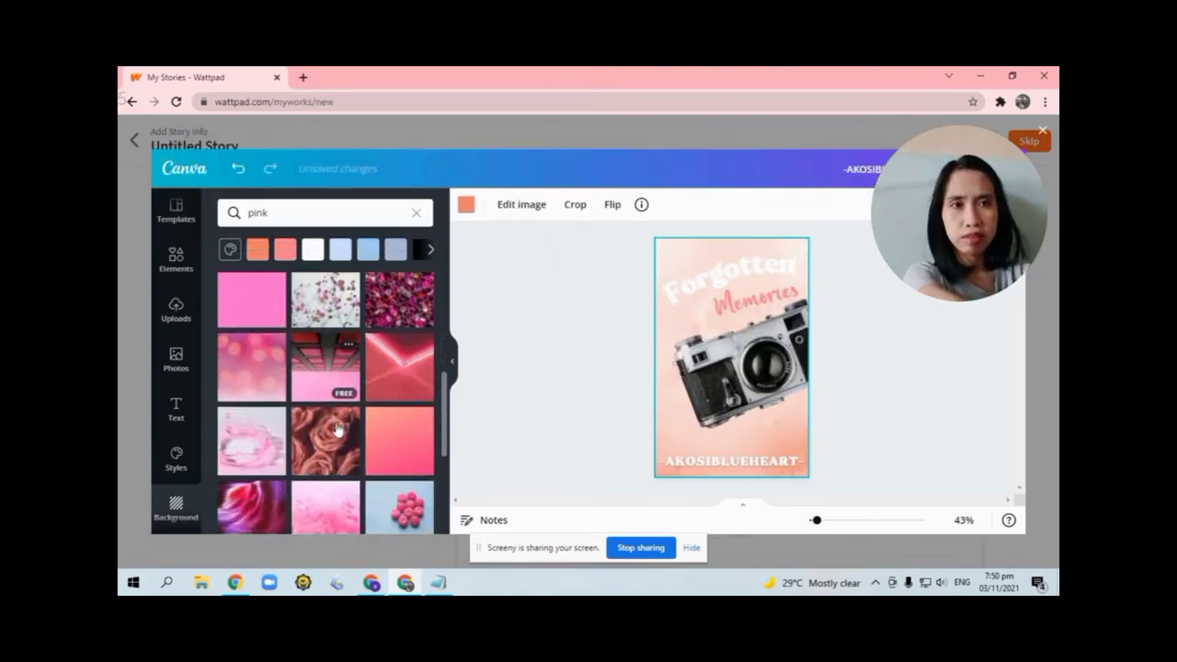
scroll(336, 429, "down", 2)
scroll(337, 428, "down", 2)
scroll(338, 430, "down", 2)
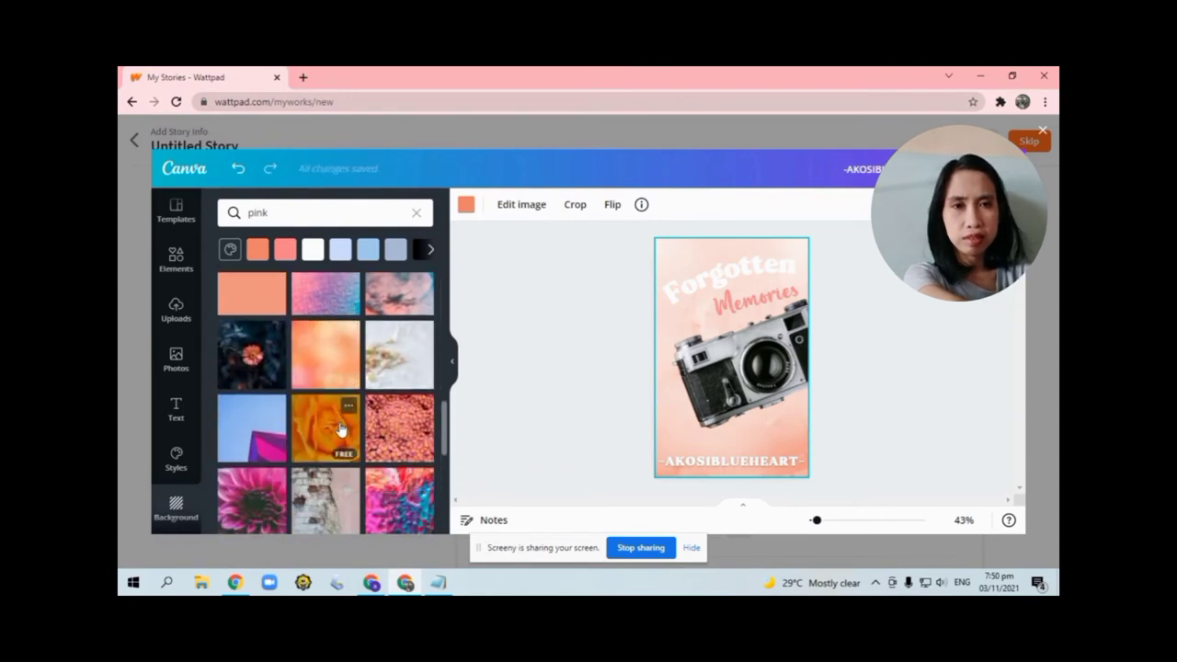
scroll(340, 431, "down", 2)
scroll(338, 425, "down", 2)
scroll(285, 367, "down", 2)
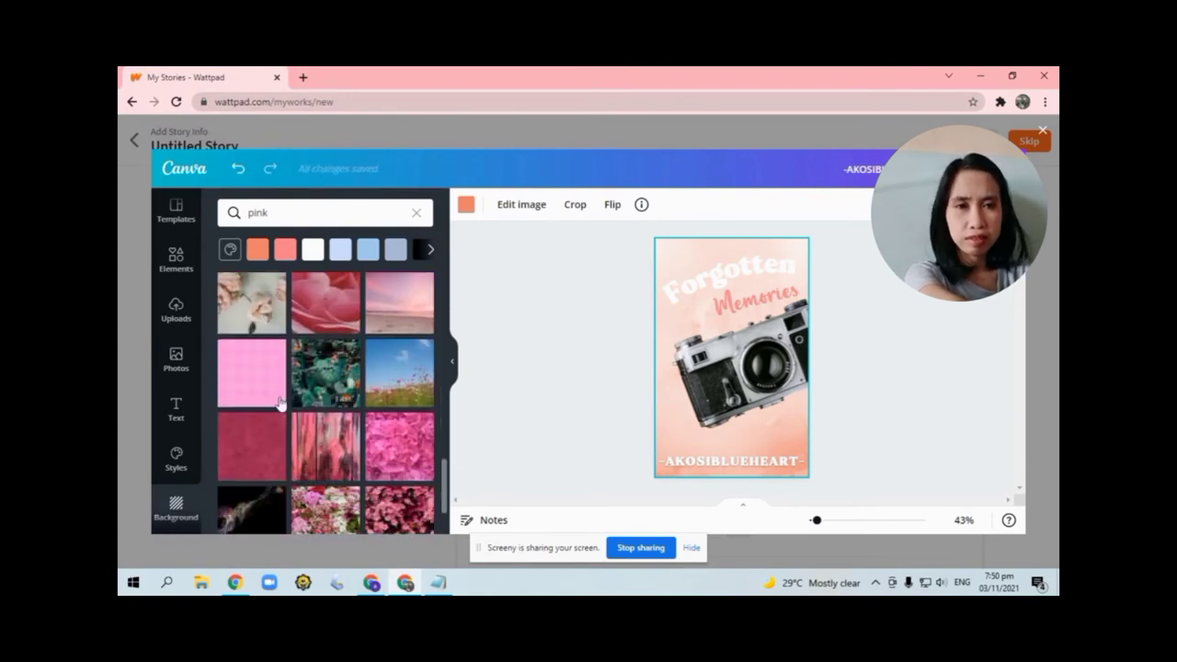
left_click(238, 303)
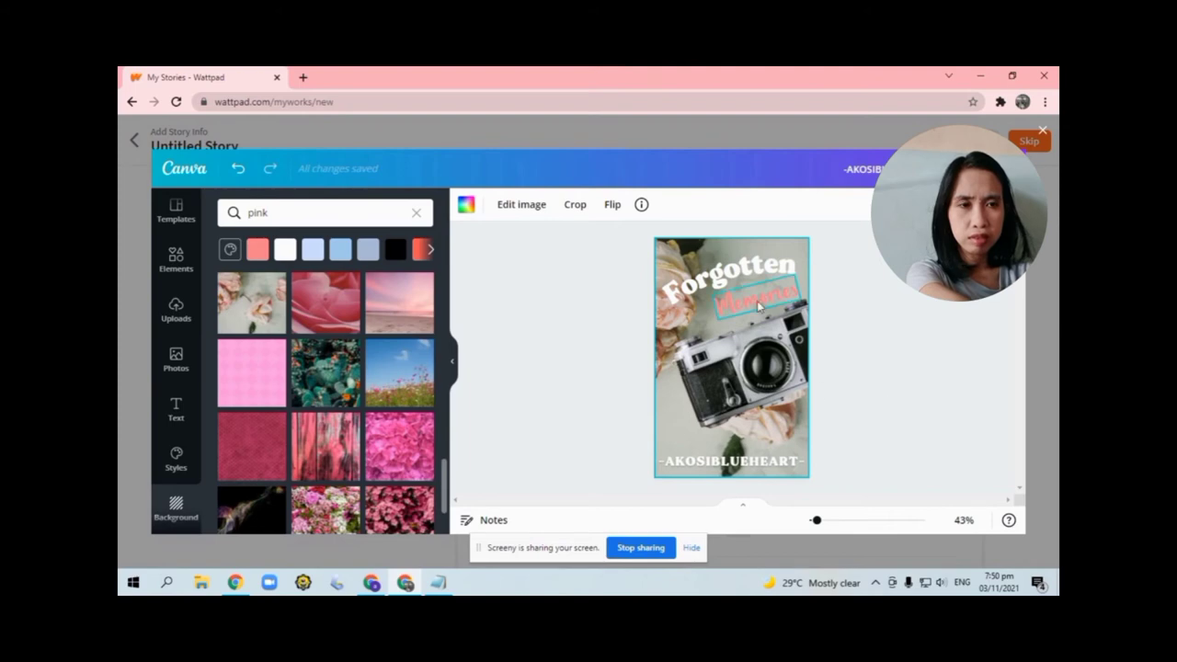
Give the 'Forgotten' title the Lift text effect.
left_click(741, 279)
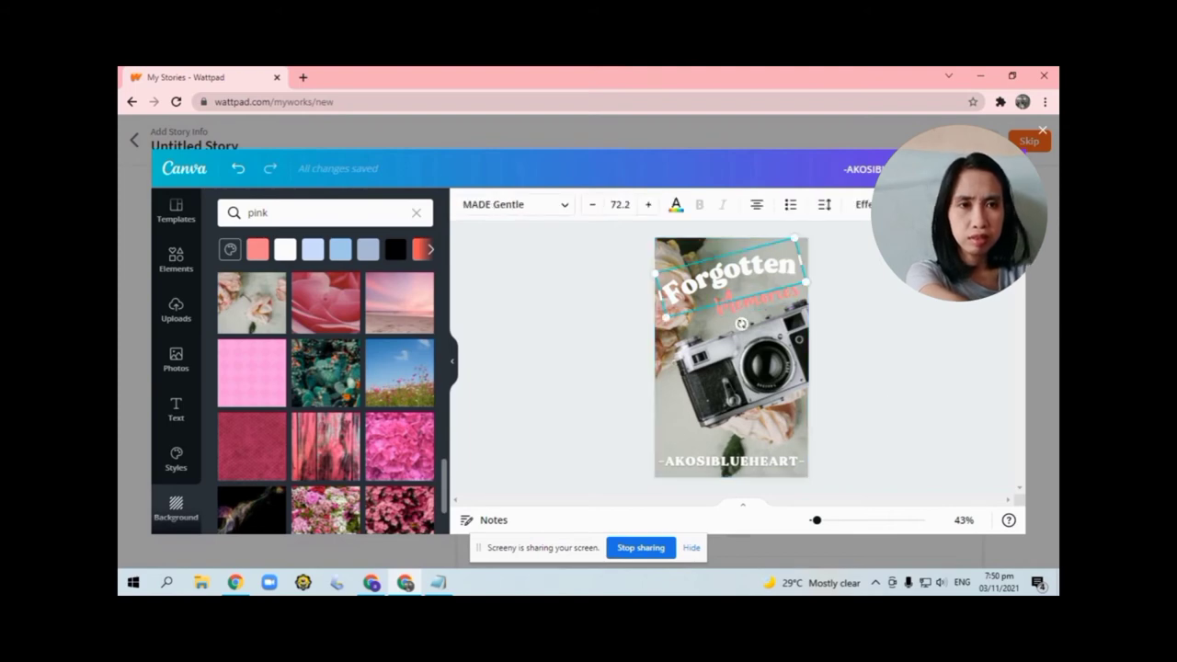
left_click(863, 206)
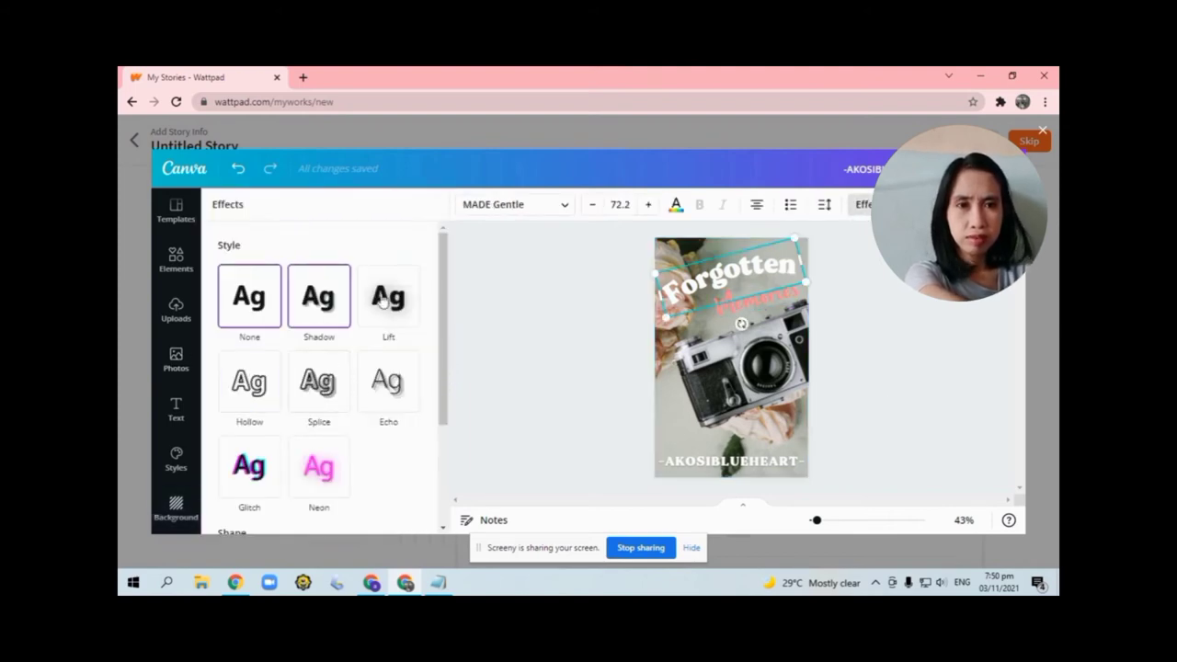
left_click(386, 302)
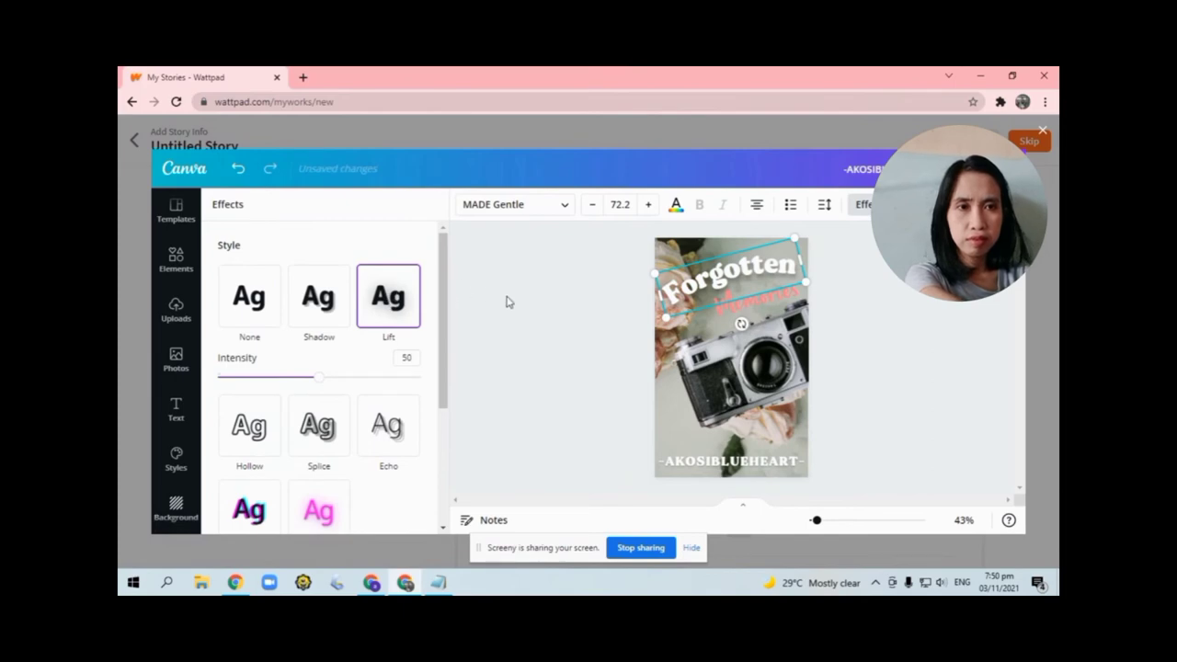
left_click(176, 359)
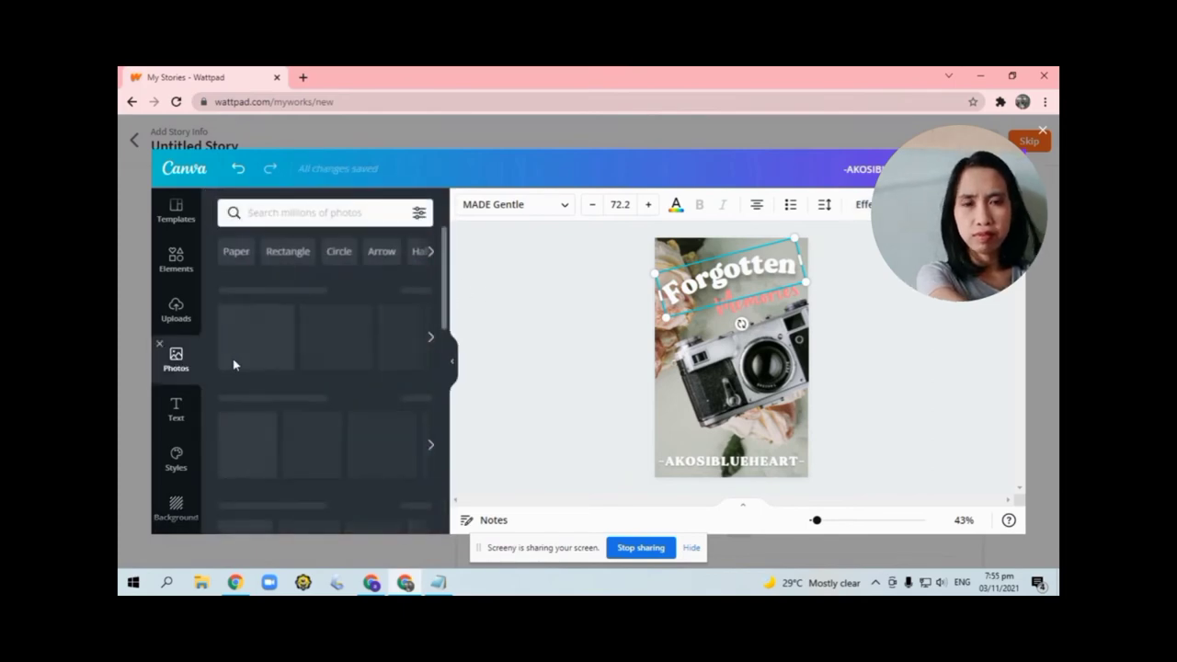
scroll(332, 380, "down", 5)
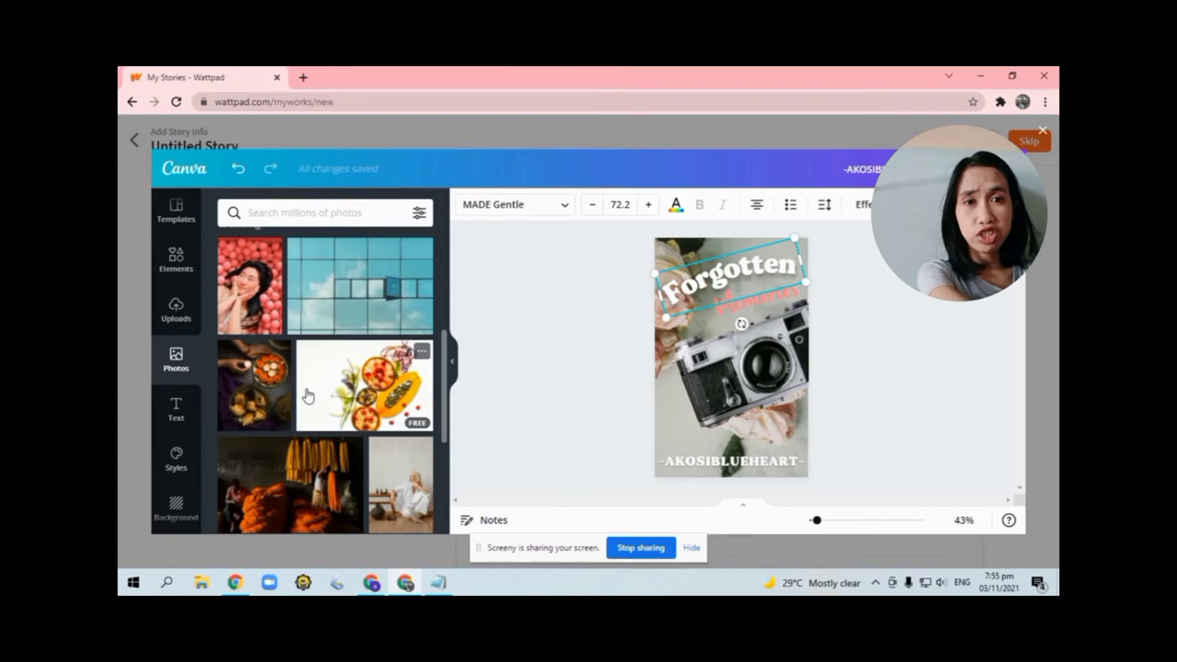
scroll(307, 395, "down", 3)
scroll(304, 413, "down", 2)
scroll(207, 430, "down", 2)
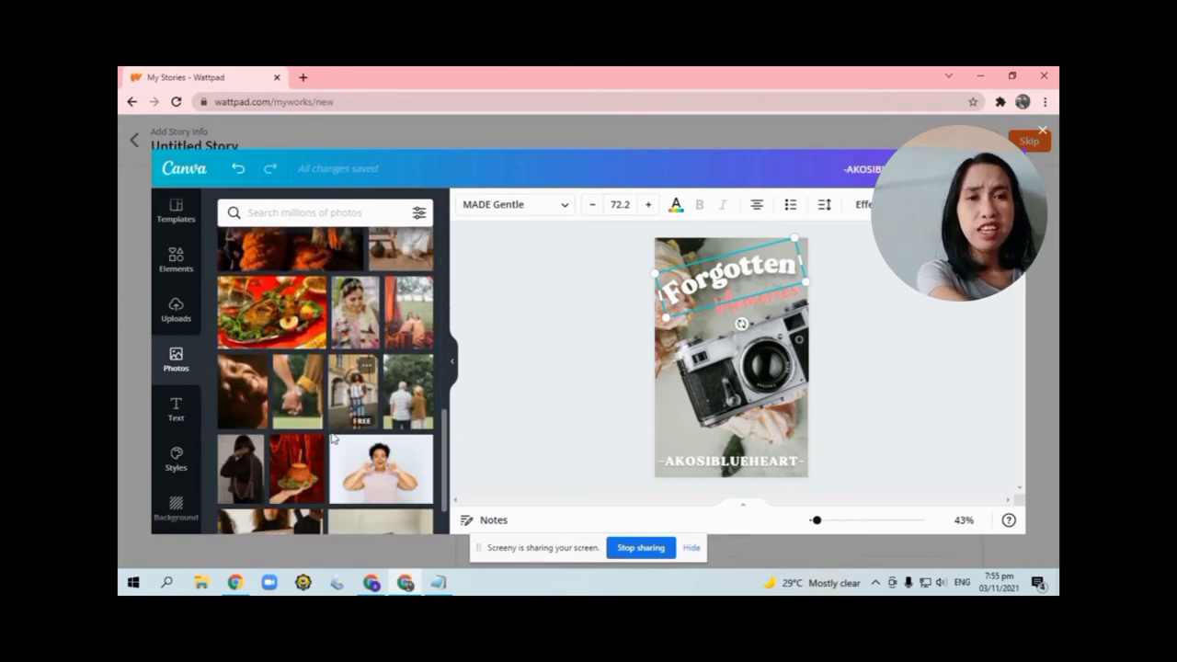
scroll(208, 429, "down", 3)
scroll(207, 429, "down", 3)
type("pink")
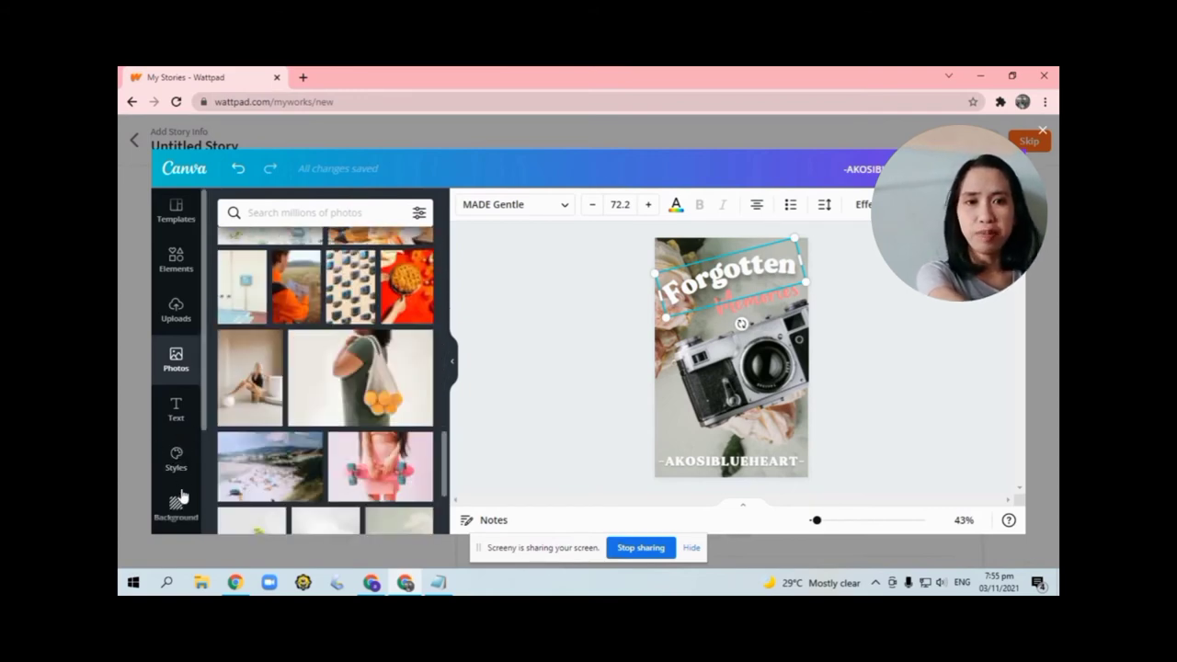
left_click(177, 357)
scroll(329, 454, "down", 3)
scroll(328, 454, "down", 3)
scroll(328, 455, "down", 3)
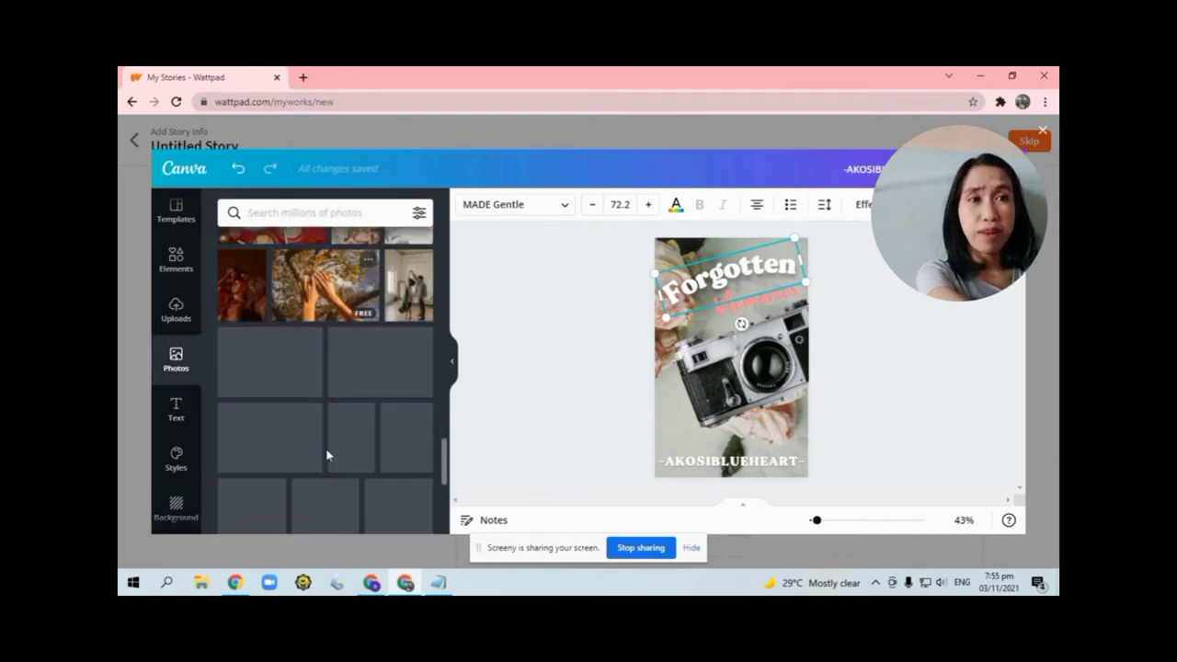
scroll(329, 454, "down", 3)
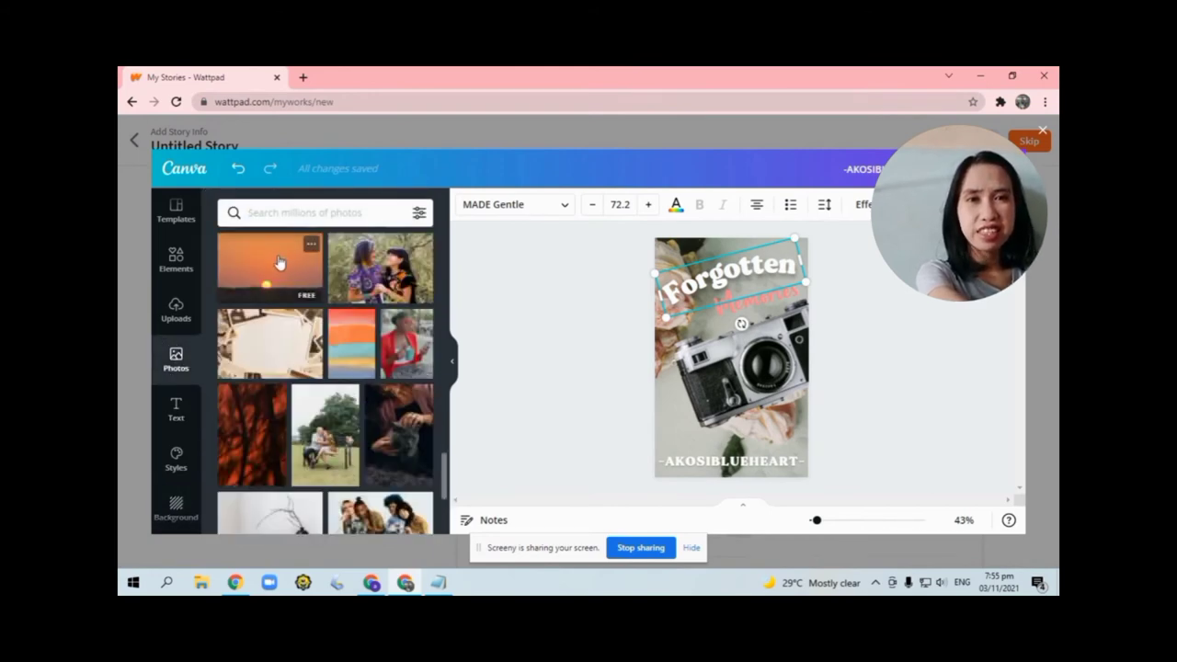
left_click(271, 274)
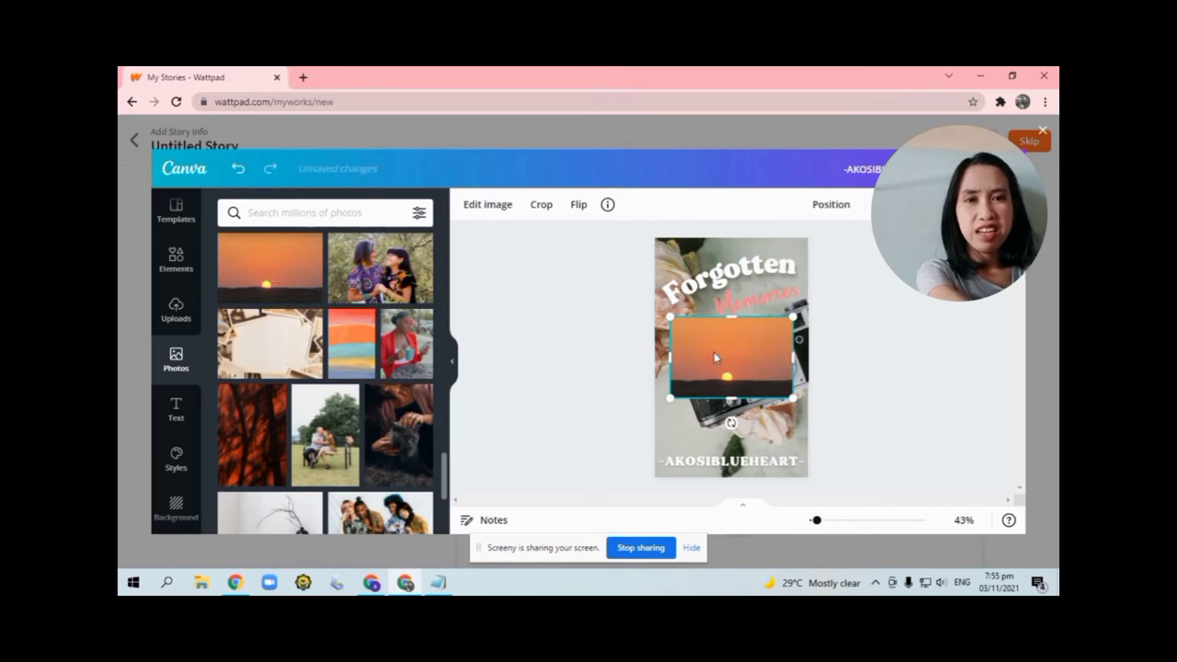
mouse_move(716, 358)
left_mouse_down()
mouse_move(646, 258)
mouse_move(670, 254)
mouse_move(731, 367)
mouse_move(260, 316)
left_mouse_up()
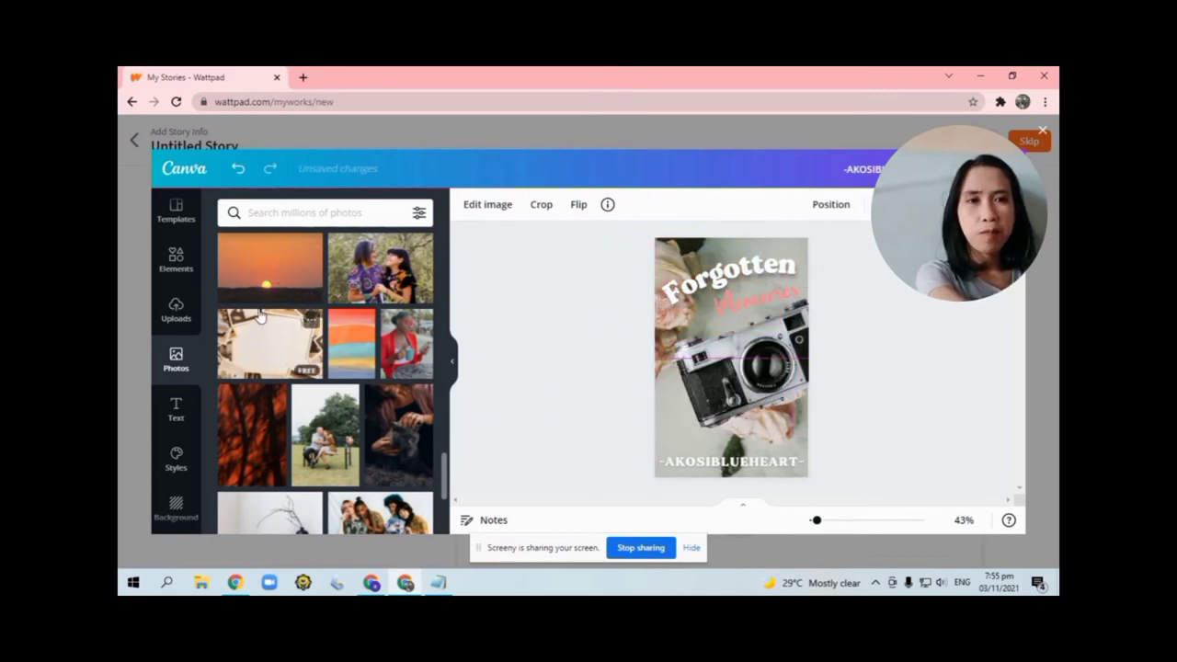
Set a blue rose photo from the pink results as the background.
left_click(175, 505)
scroll(345, 434, "down", 1)
scroll(344, 434, "down", 2)
scroll(349, 432, "down", 2)
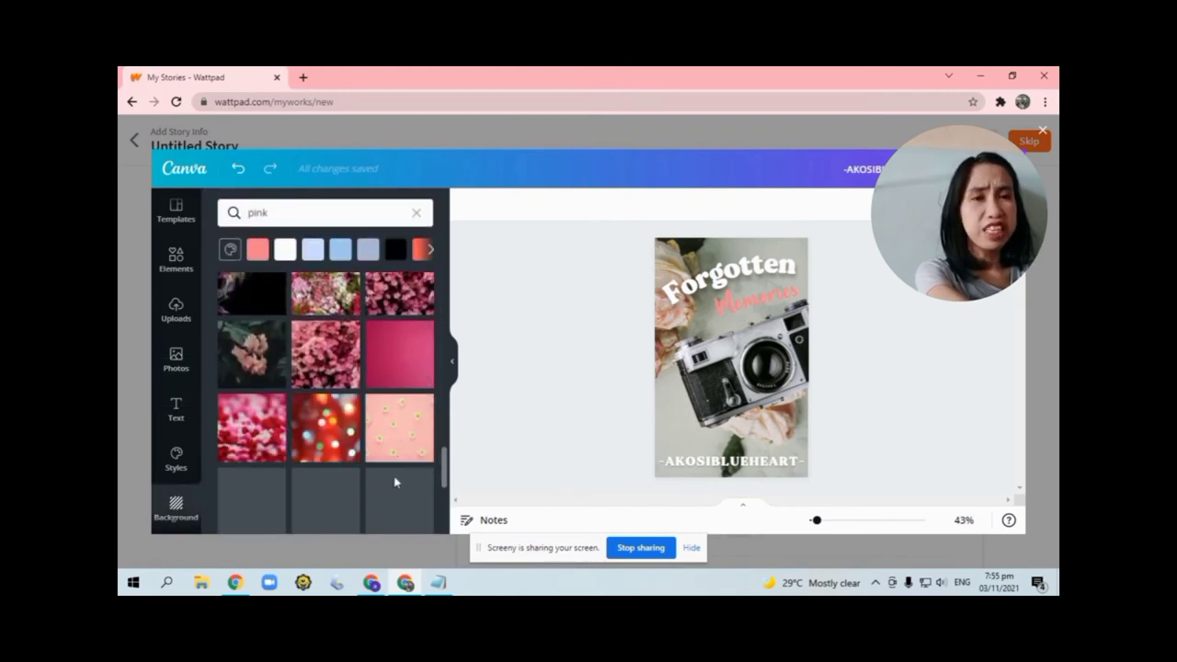
scroll(395, 418, "down", 2)
scroll(377, 417, "down", 2)
scroll(276, 418, "down", 2)
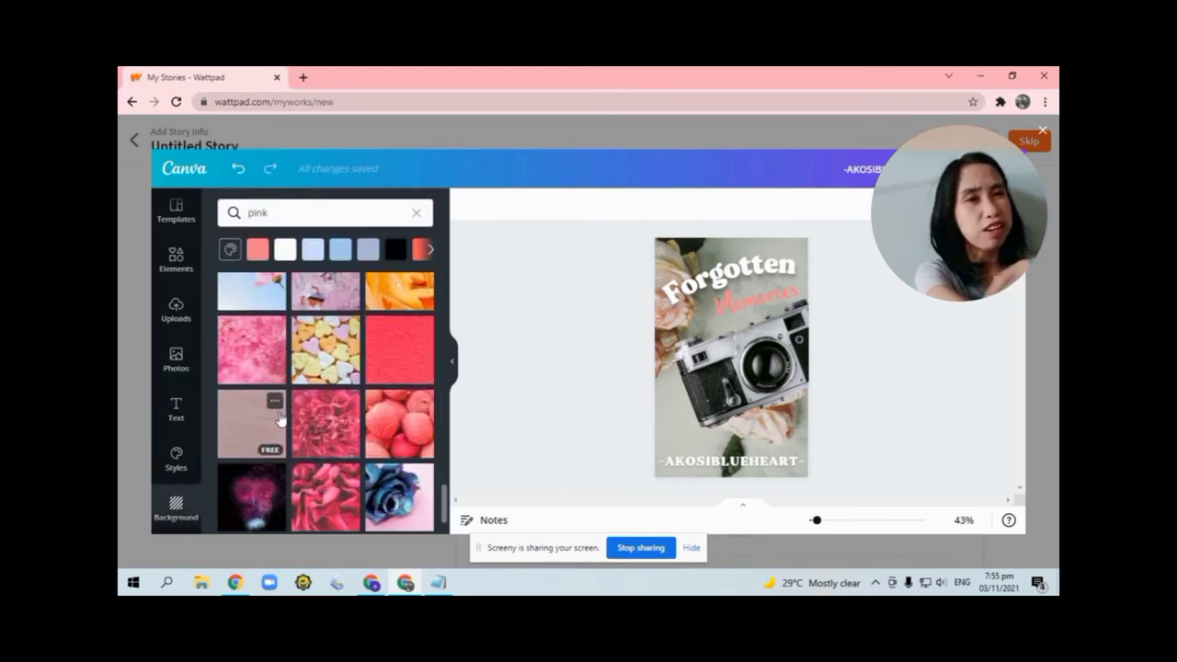
scroll(292, 450, "down", 3)
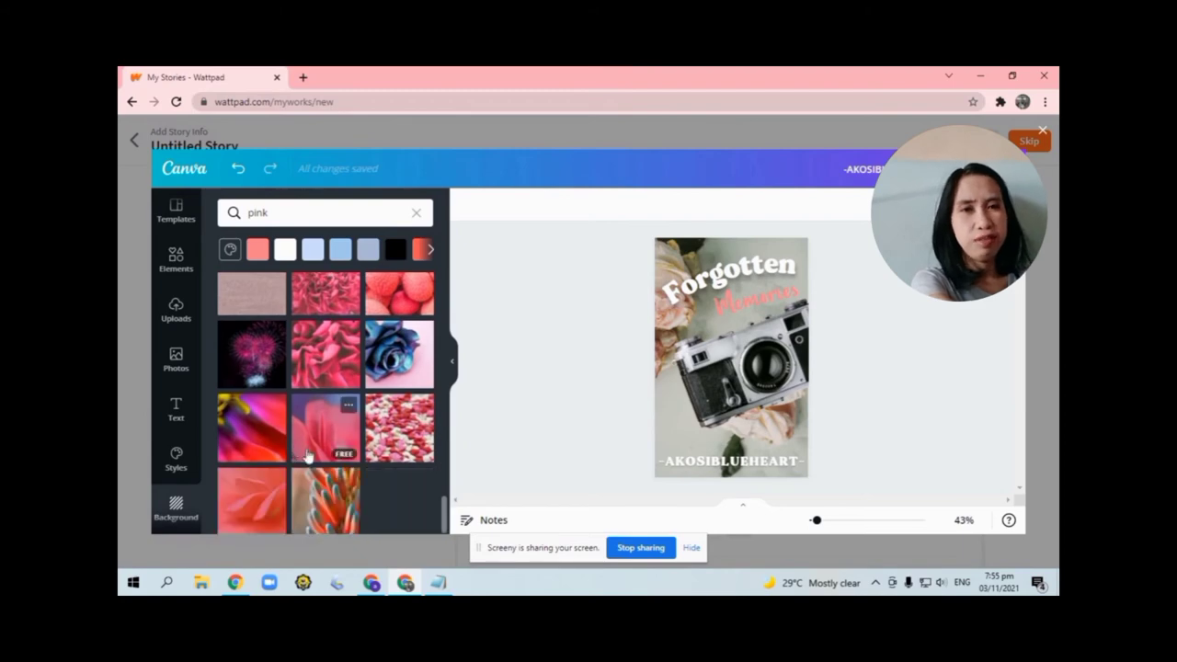
left_click(394, 357)
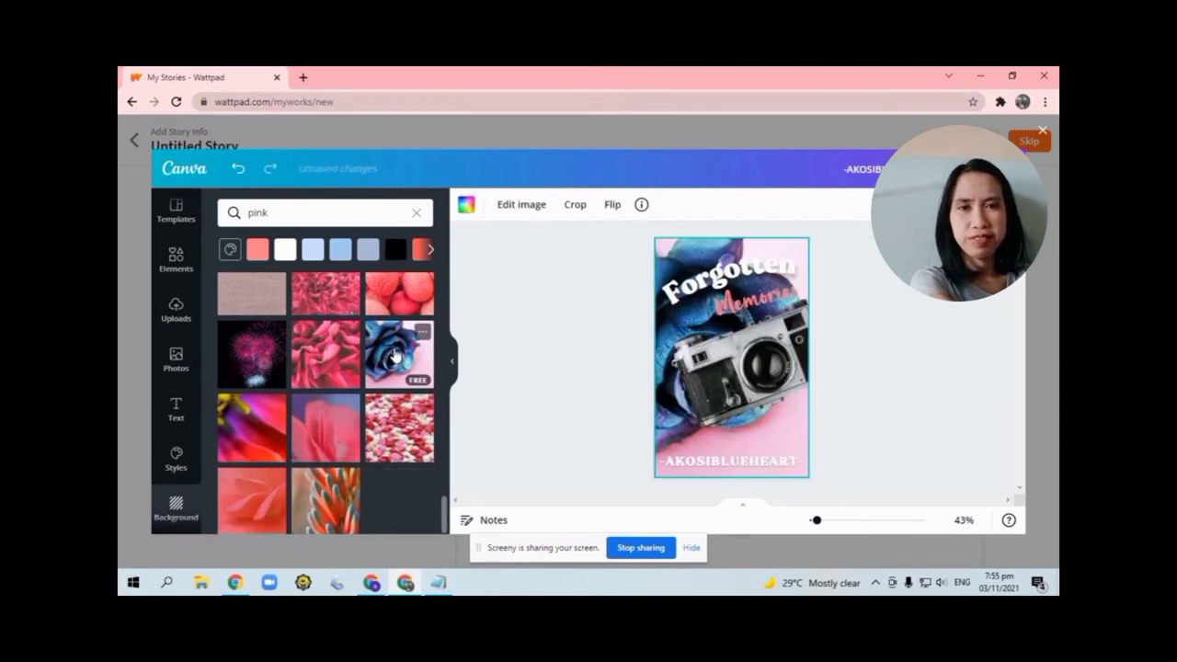
Replace it with the dark leafy photo with pink flowers.
scroll(272, 386, "up", 1)
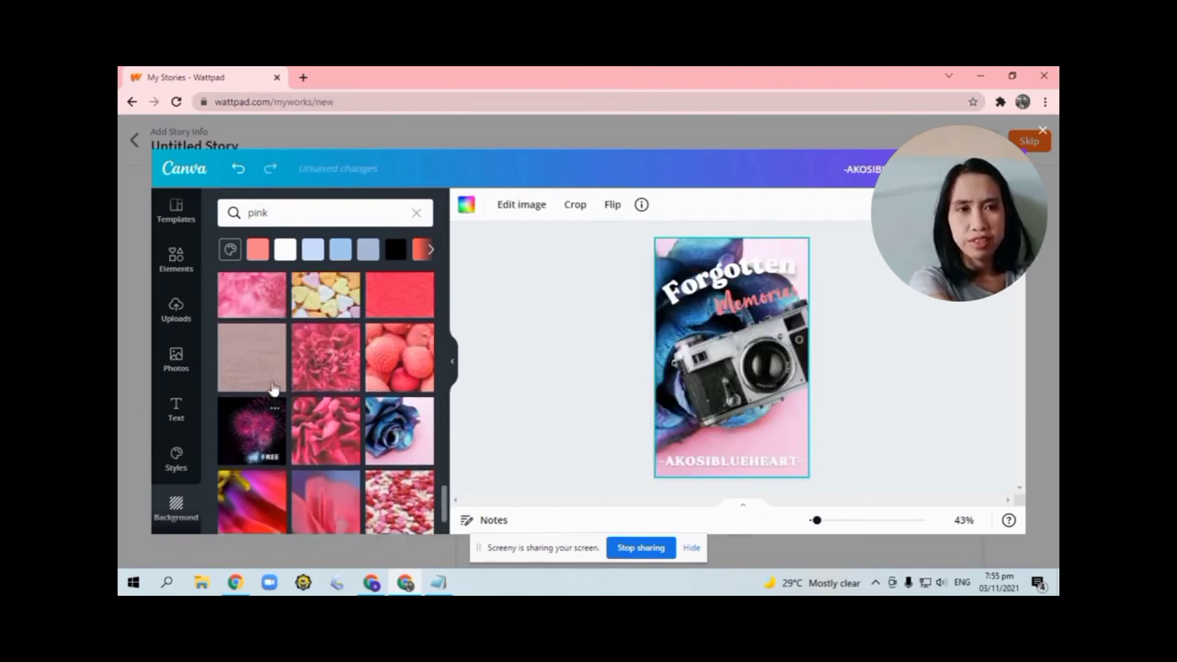
scroll(273, 385, "up", 2)
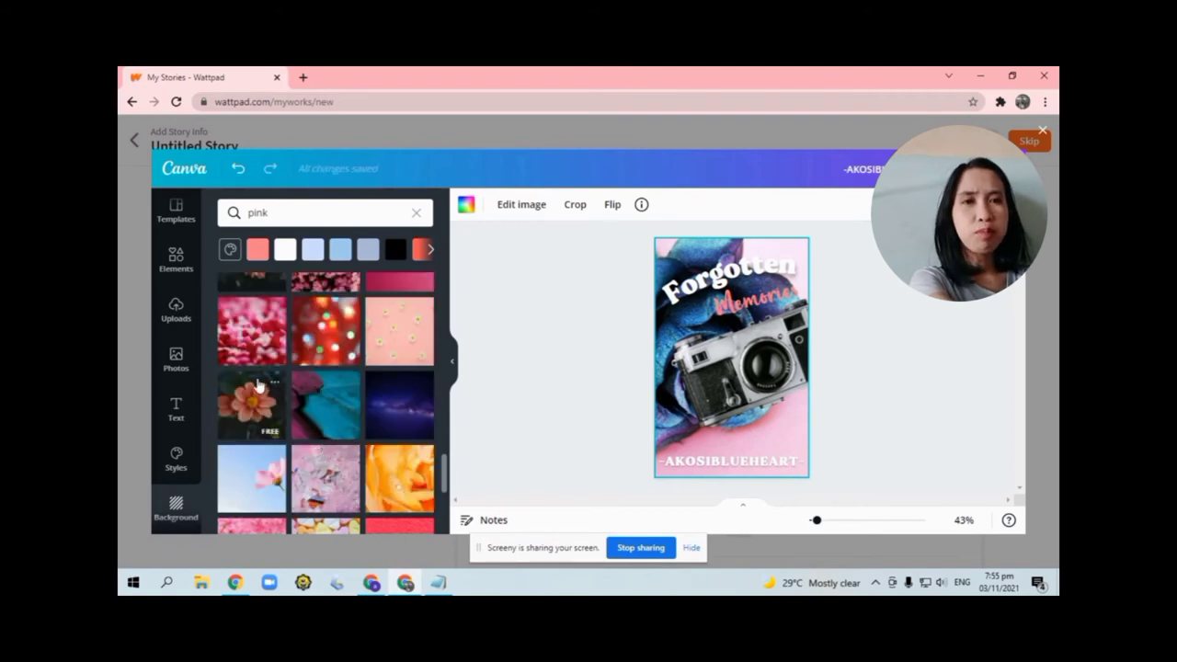
scroll(262, 389, "up", 2)
scroll(259, 393, "up", 2)
scroll(244, 432, "up", 1)
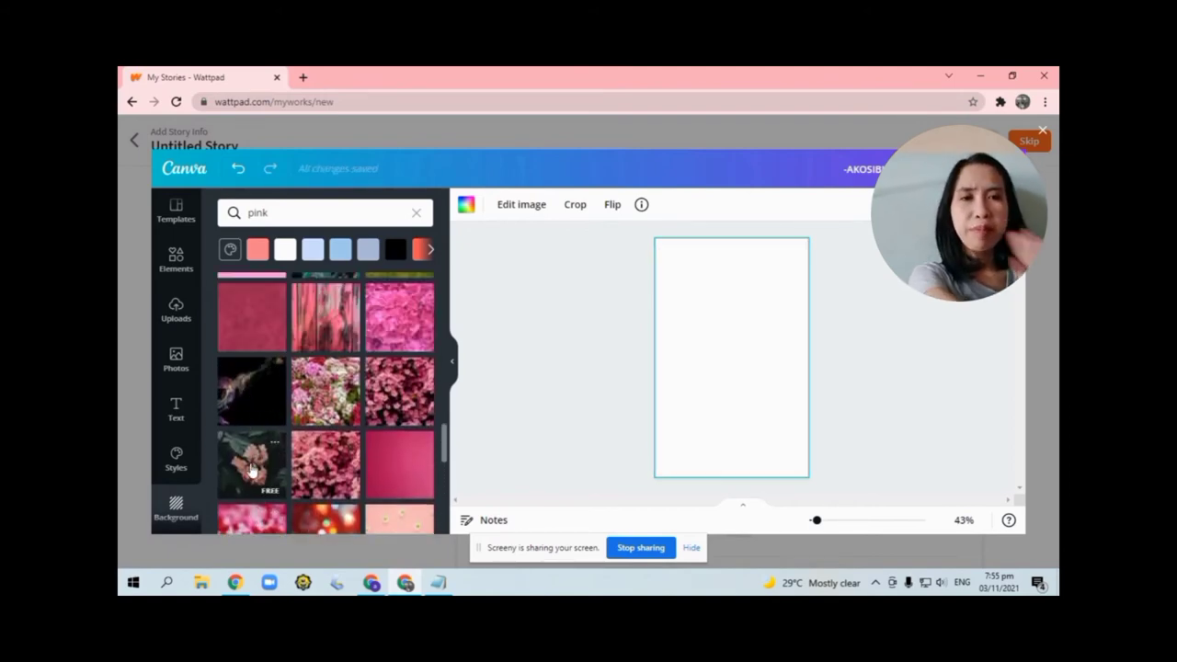
left_click(251, 469)
scroll(254, 470, "down", 1)
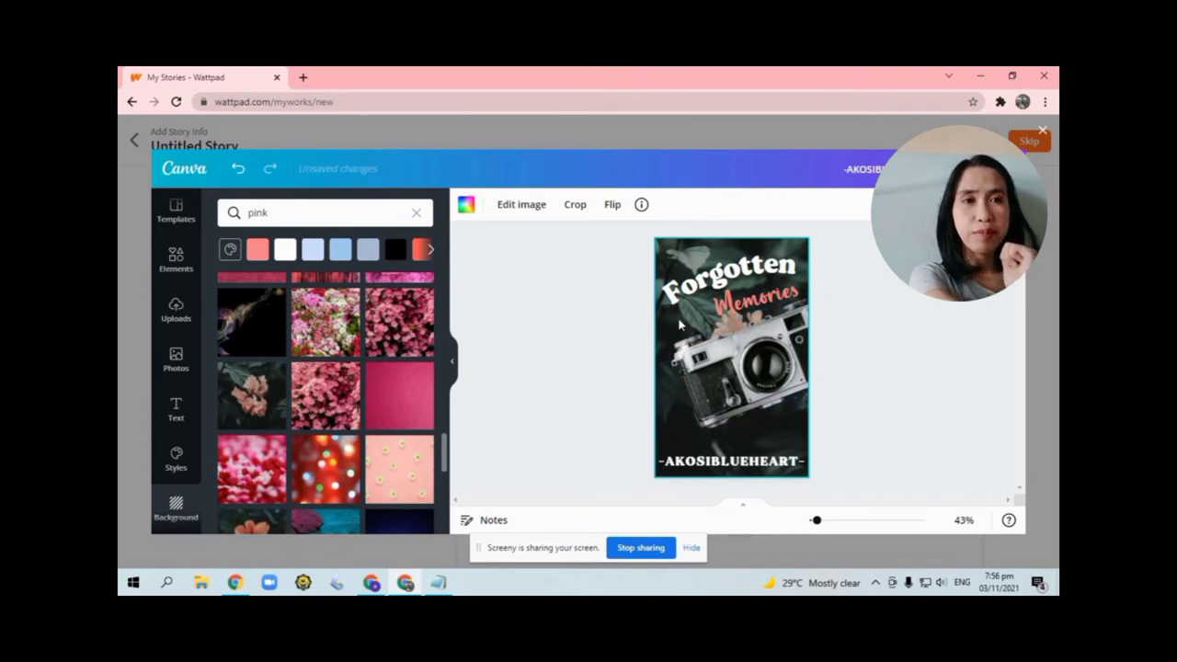
Nudge the camera slightly right and enlarge the pink Memories subtitle.
left_click(767, 366)
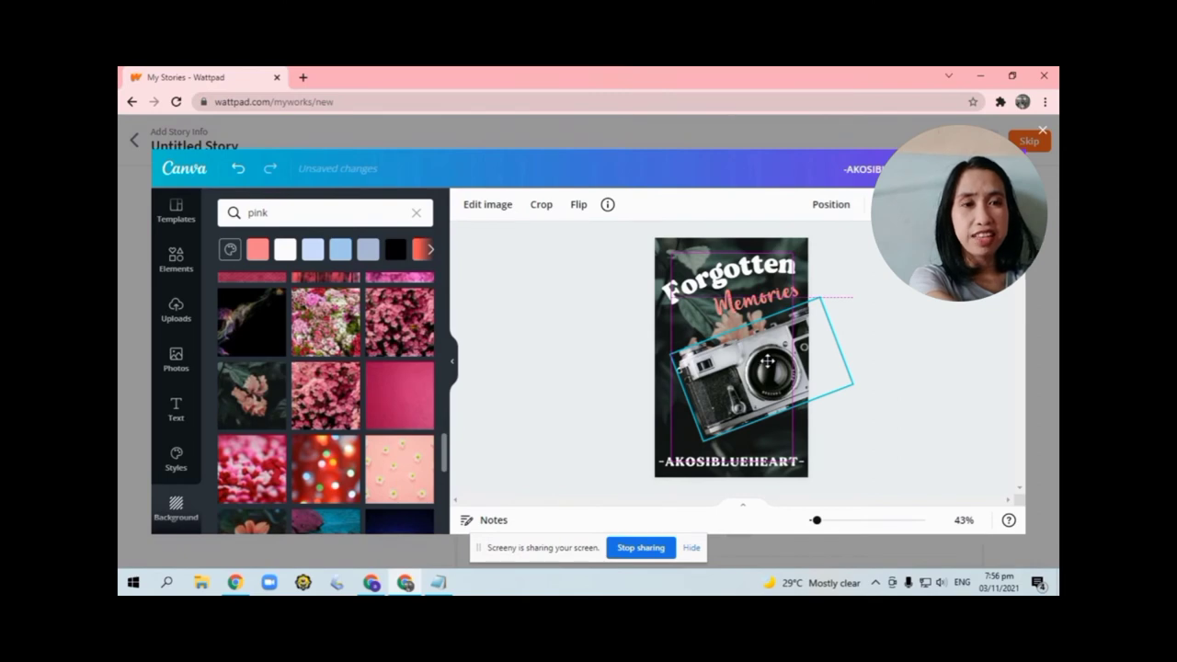
left_click_drag(744, 373, 752, 374)
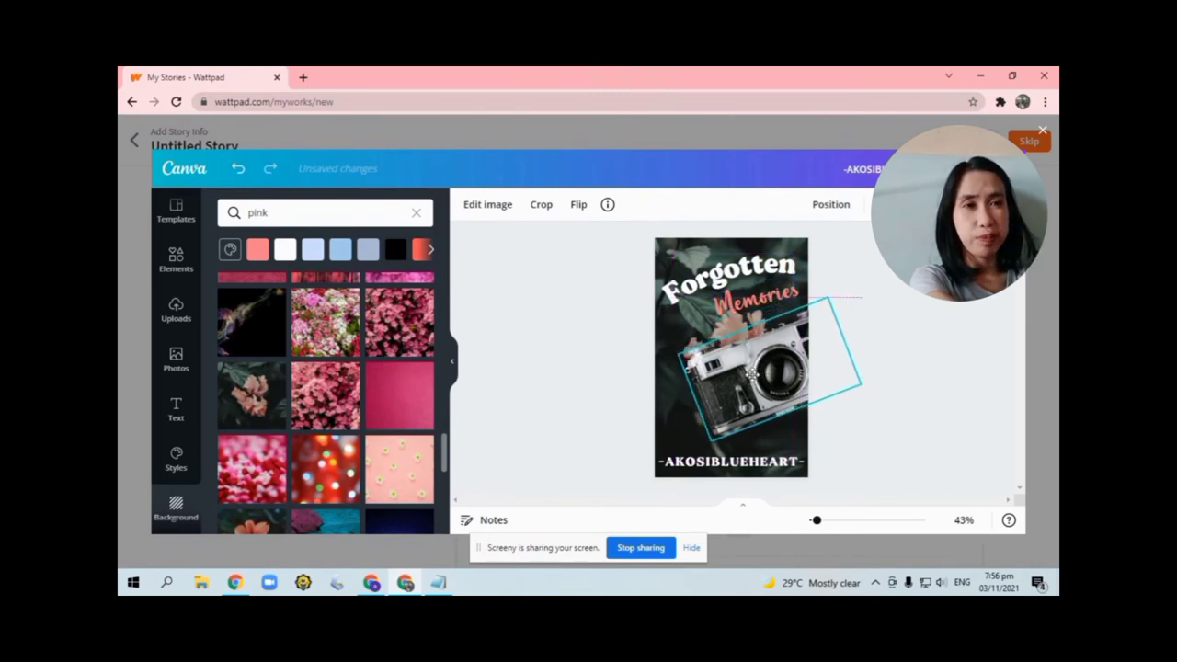
left_click(726, 308)
left_click_drag(716, 319, 706, 331)
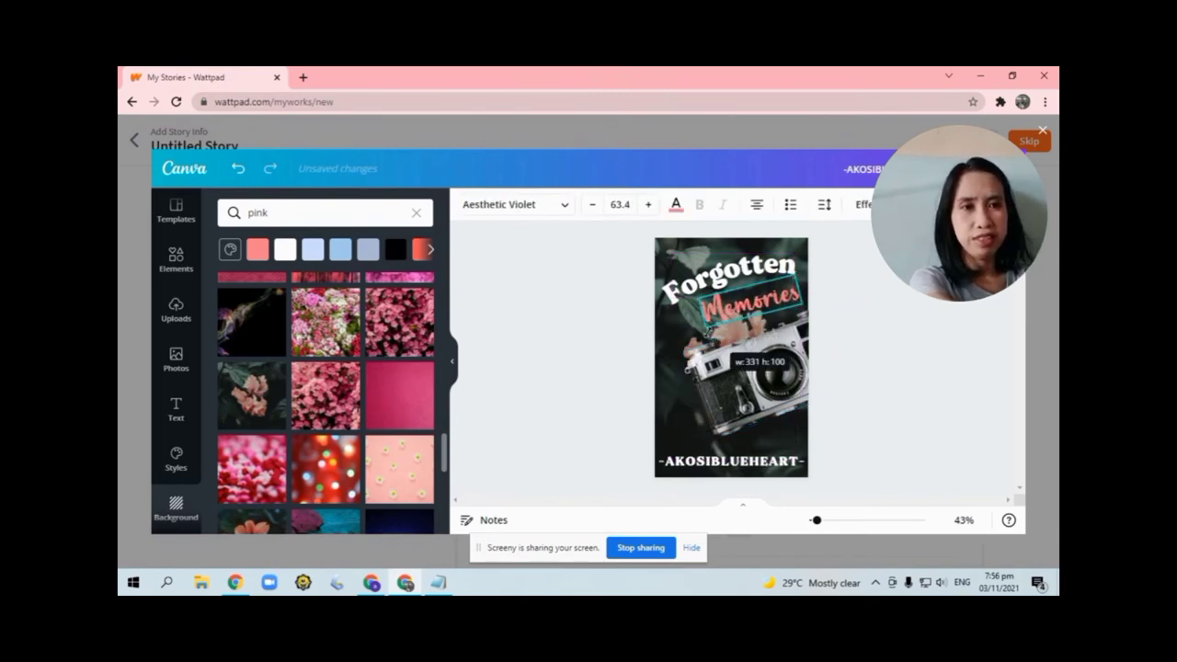
left_click(879, 320)
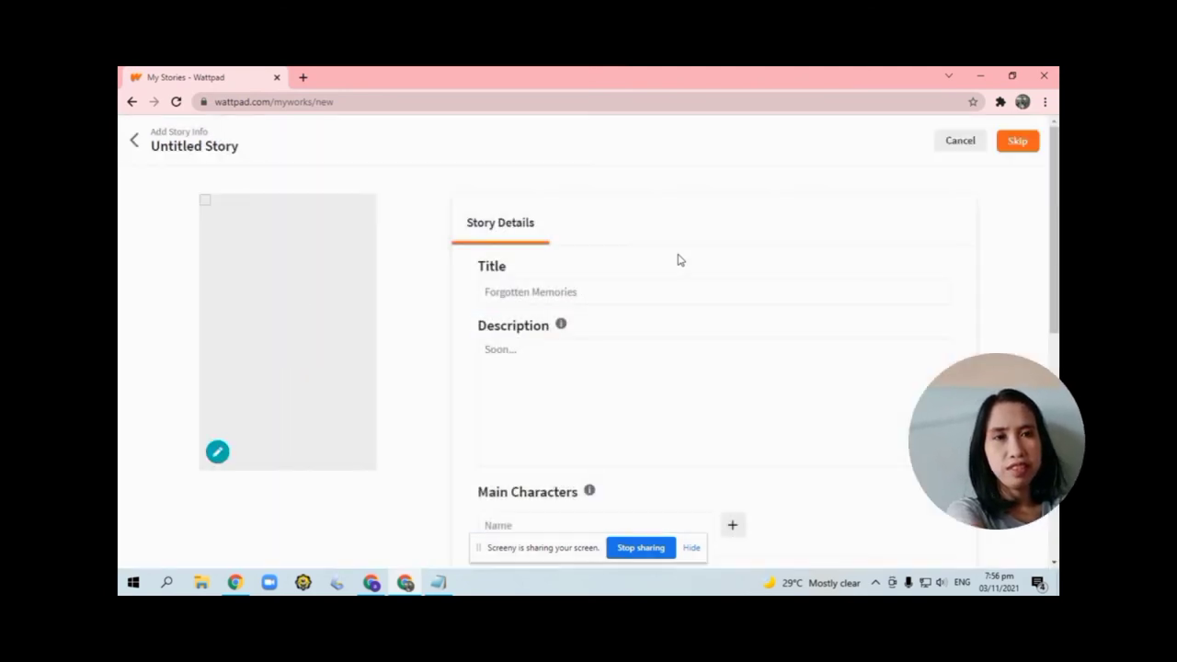
Check the Story Details form, clicking Main Characters Name, then scroll back to the cover.
scroll(691, 322, "down", 3)
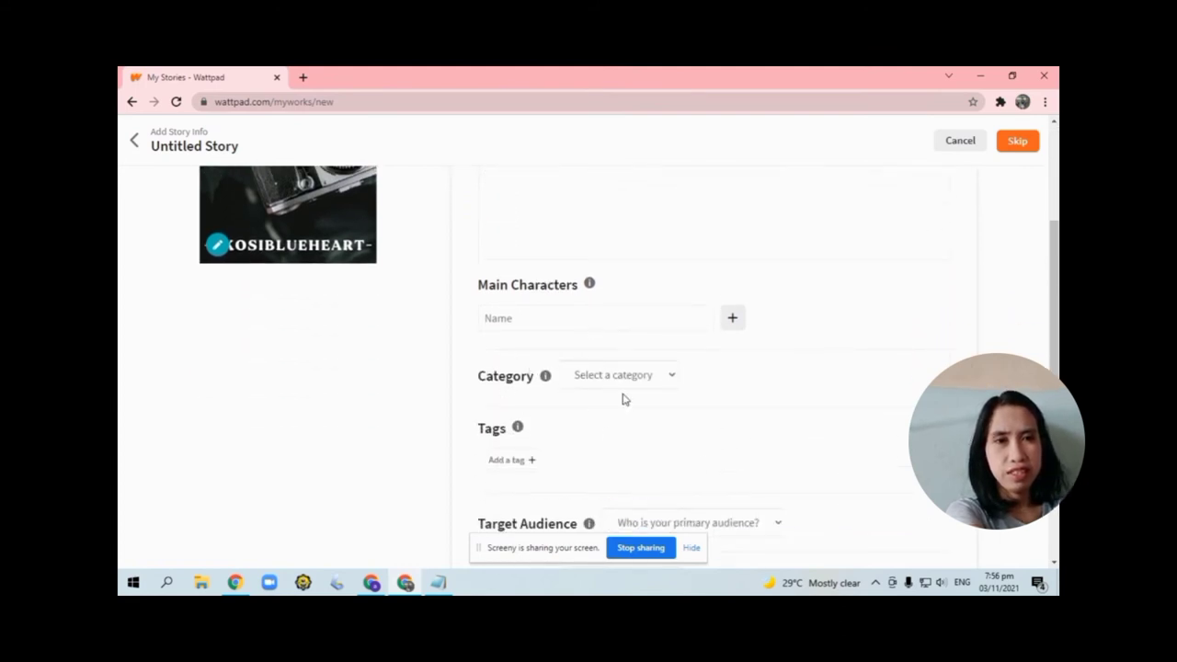
left_click(583, 321)
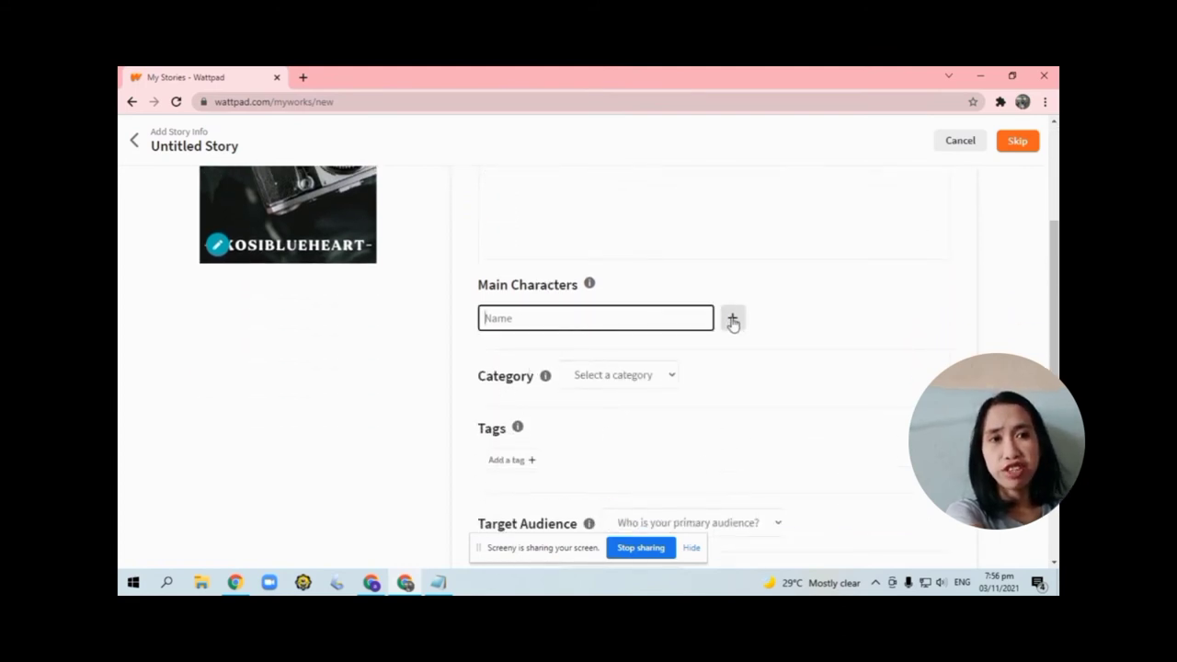
scroll(746, 324, "up", 2)
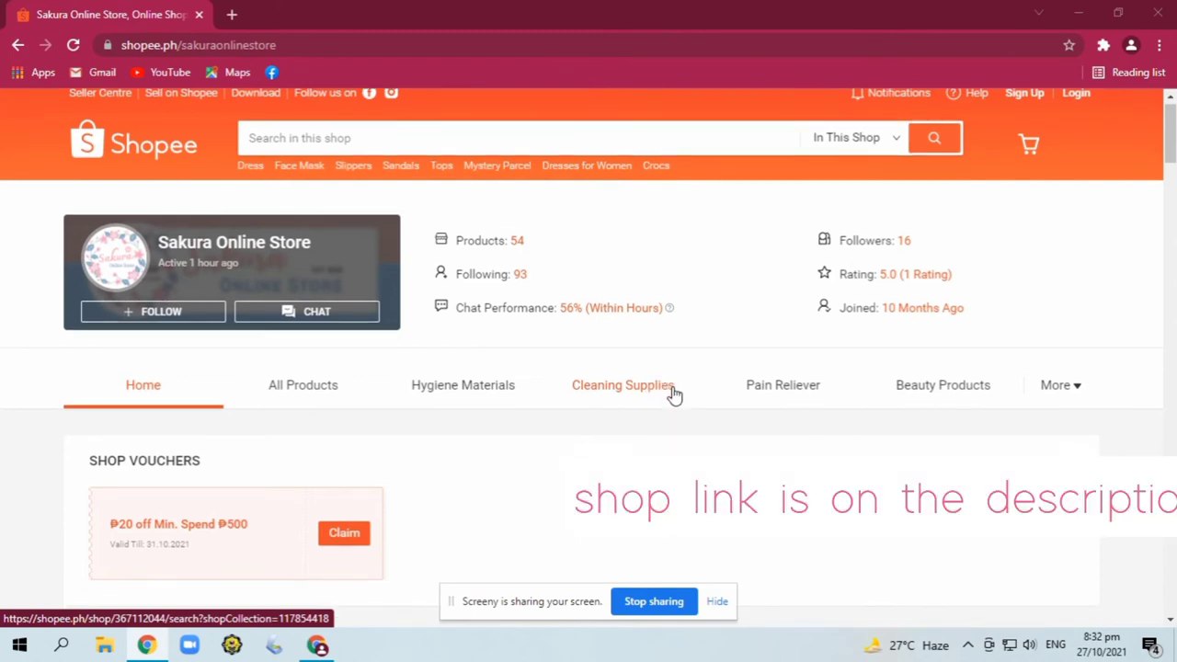
Open the Sakura Online Store's All Products list and scroll through the first page.
scroll(666, 397, "down", 3)
scroll(675, 396, "down", 2)
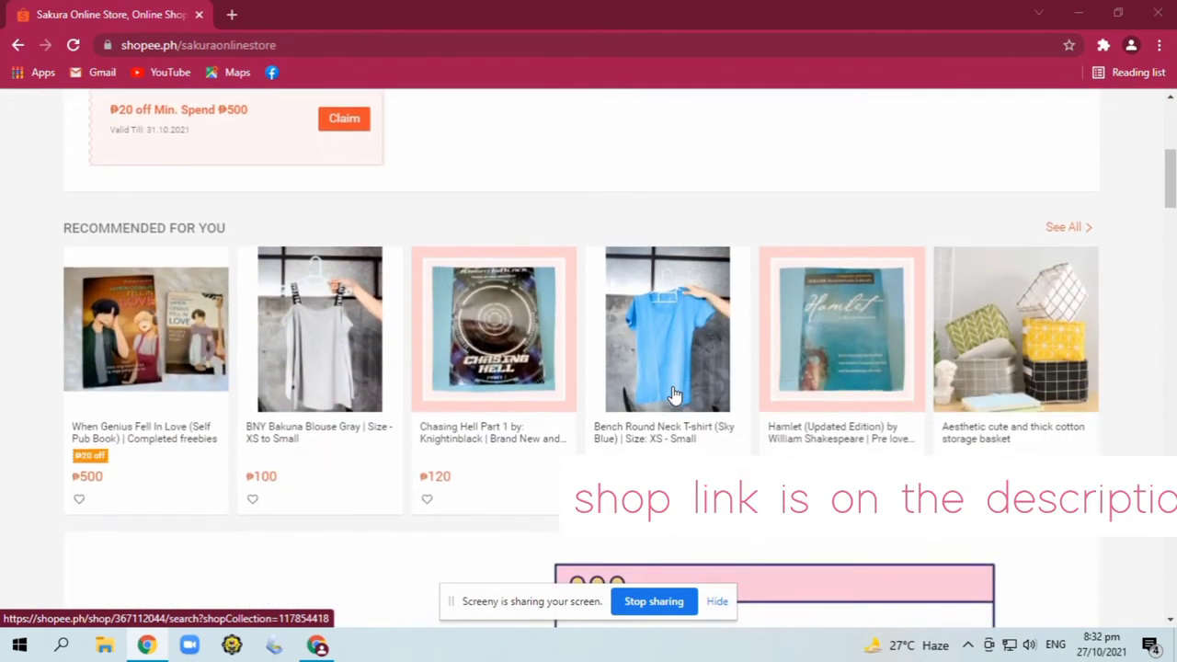
scroll(675, 396, "up", 1)
scroll(675, 395, "up", 2)
scroll(675, 396, "up", 2)
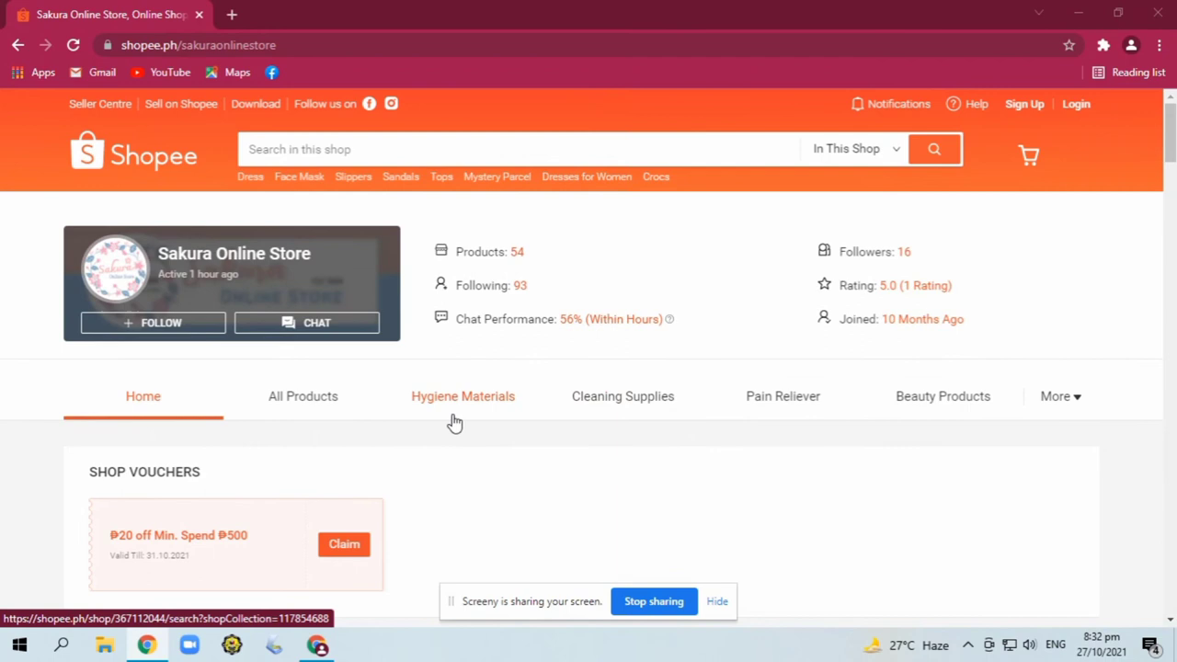
left_click(277, 397)
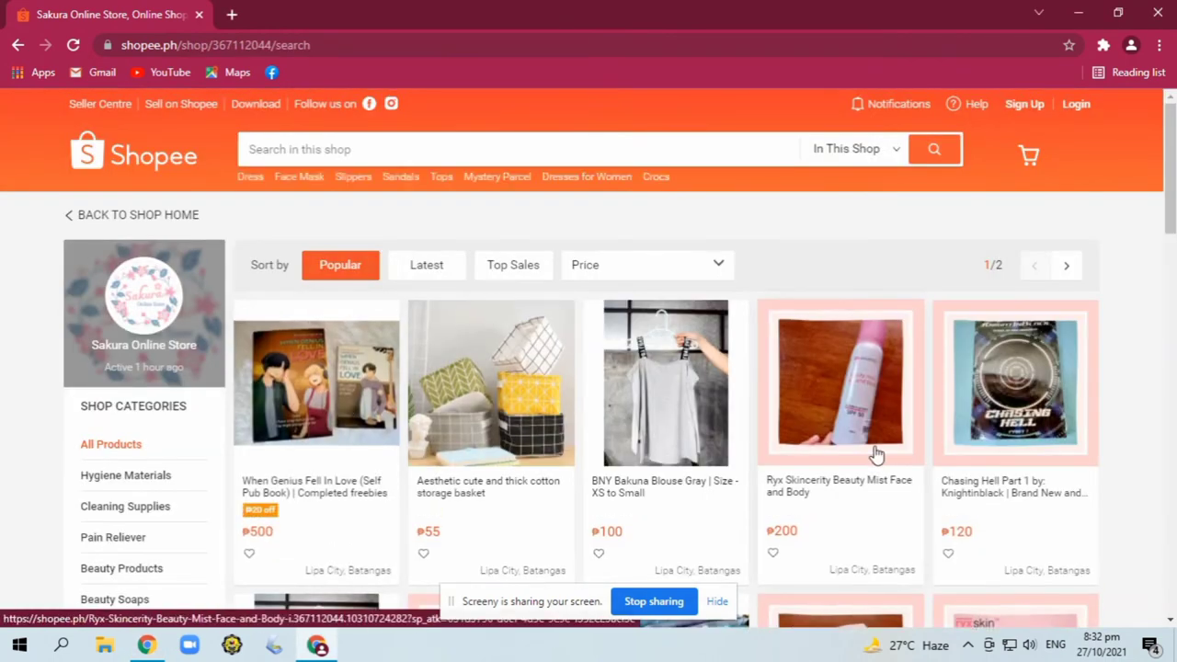
scroll(876, 454, "down", 2)
scroll(876, 454, "down", 1)
scroll(876, 454, "down", 1)
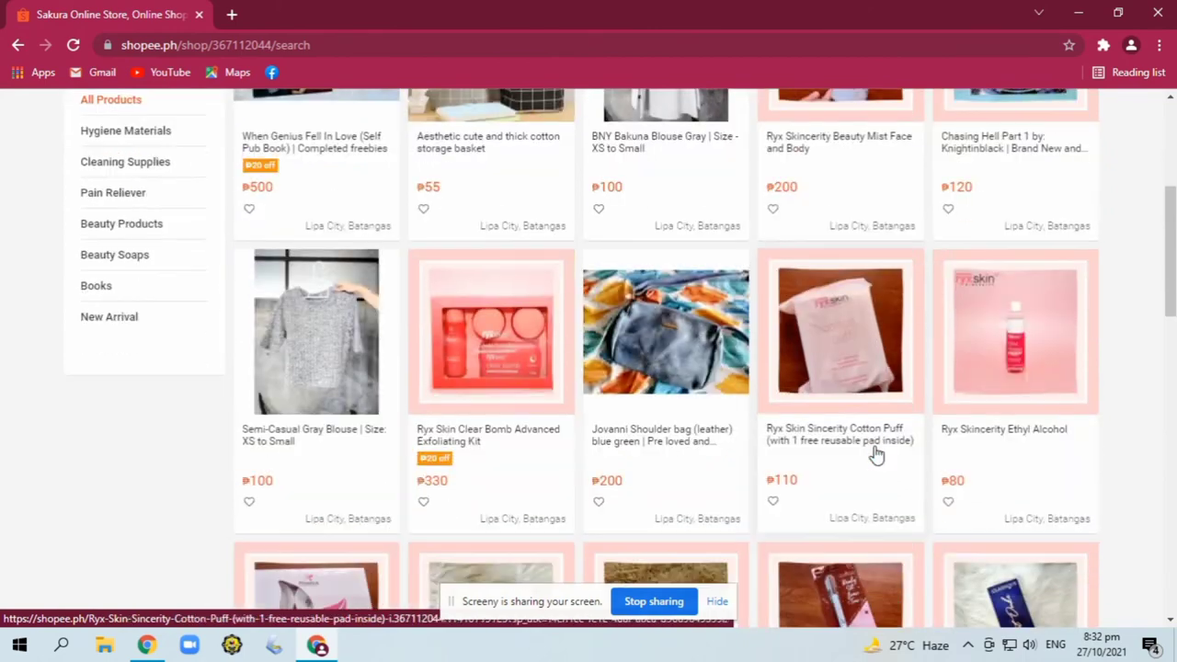
scroll(876, 454, "down", 3)
scroll(875, 454, "down", 3)
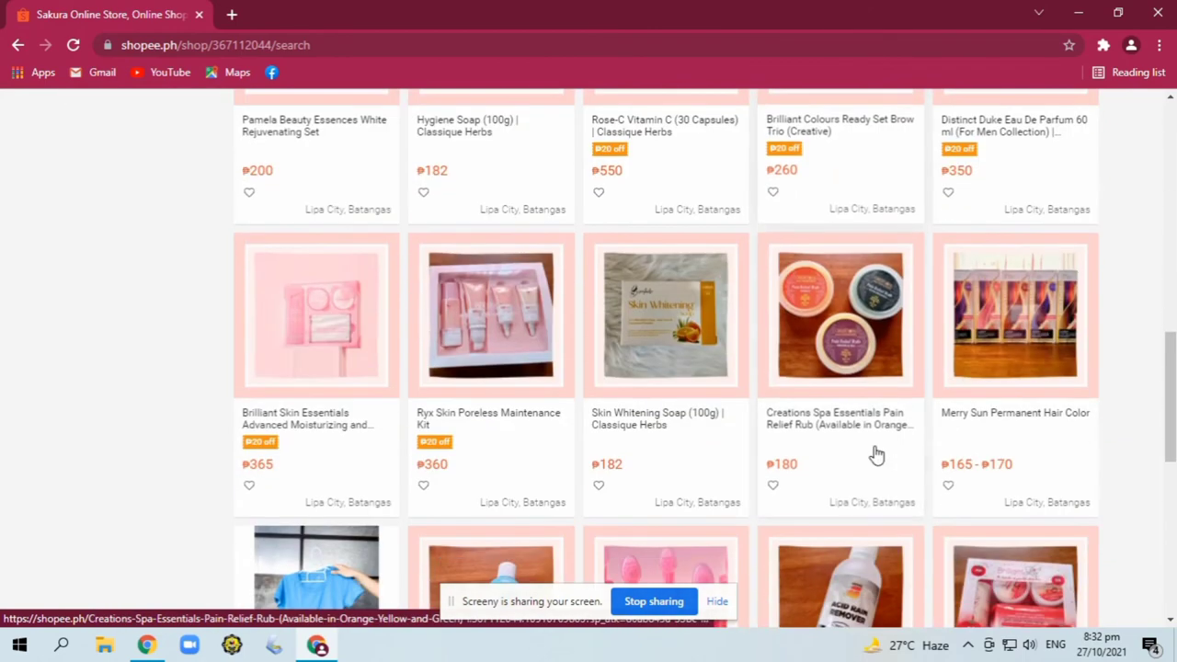
scroll(875, 454, "down", 2)
scroll(875, 454, "down", 4)
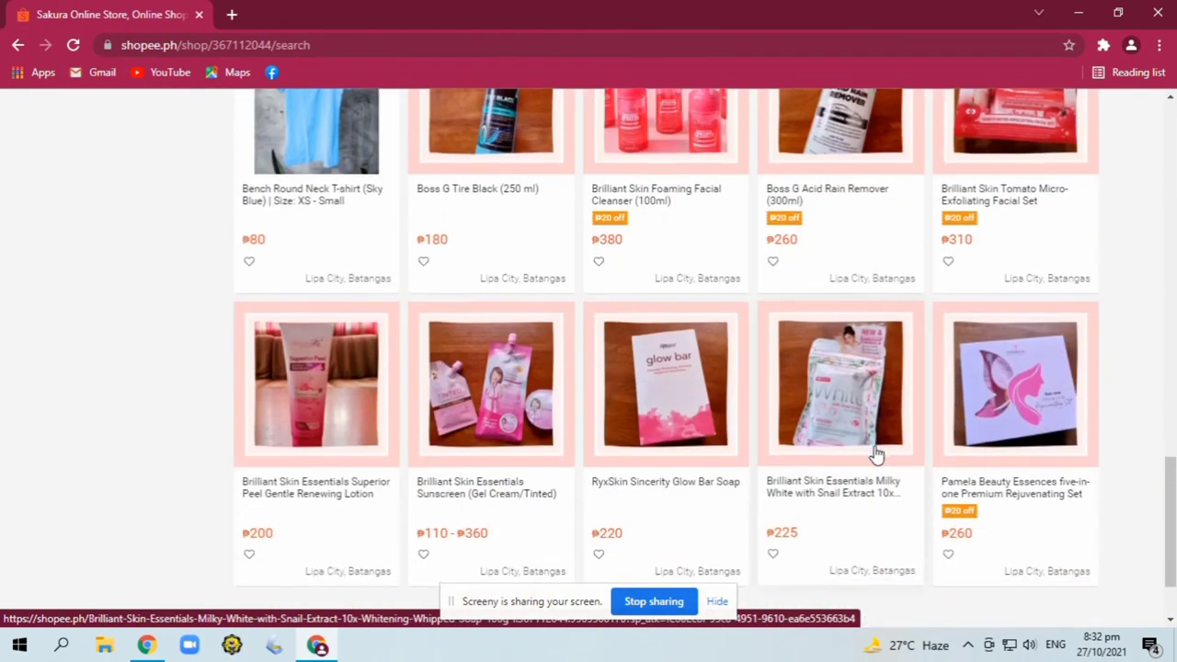
scroll(875, 455, "down", 1)
Browse product page 2, then return to the shop's home page.
left_click(697, 530)
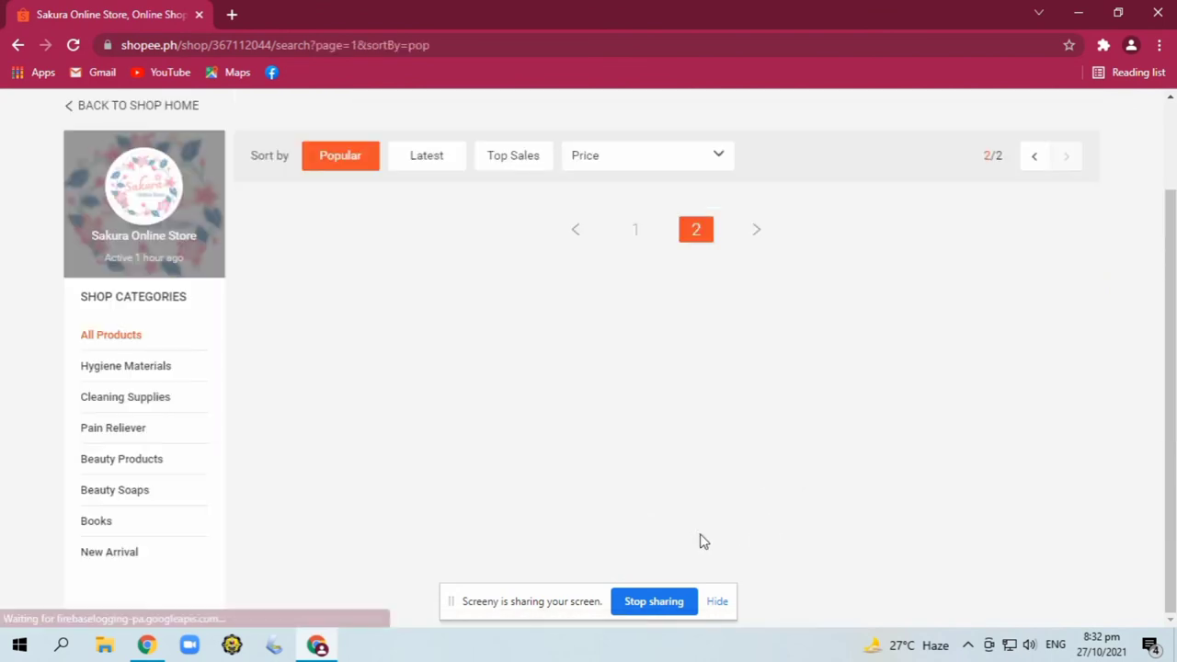
scroll(828, 382, "up", 1)
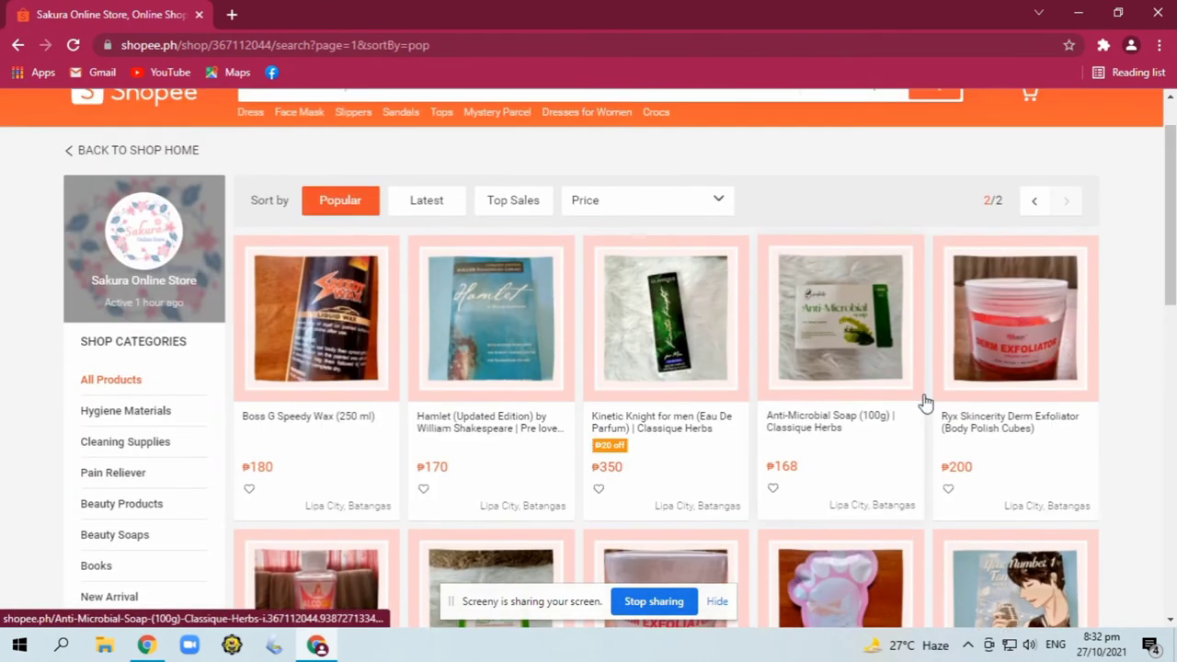
scroll(927, 411, "down", 4)
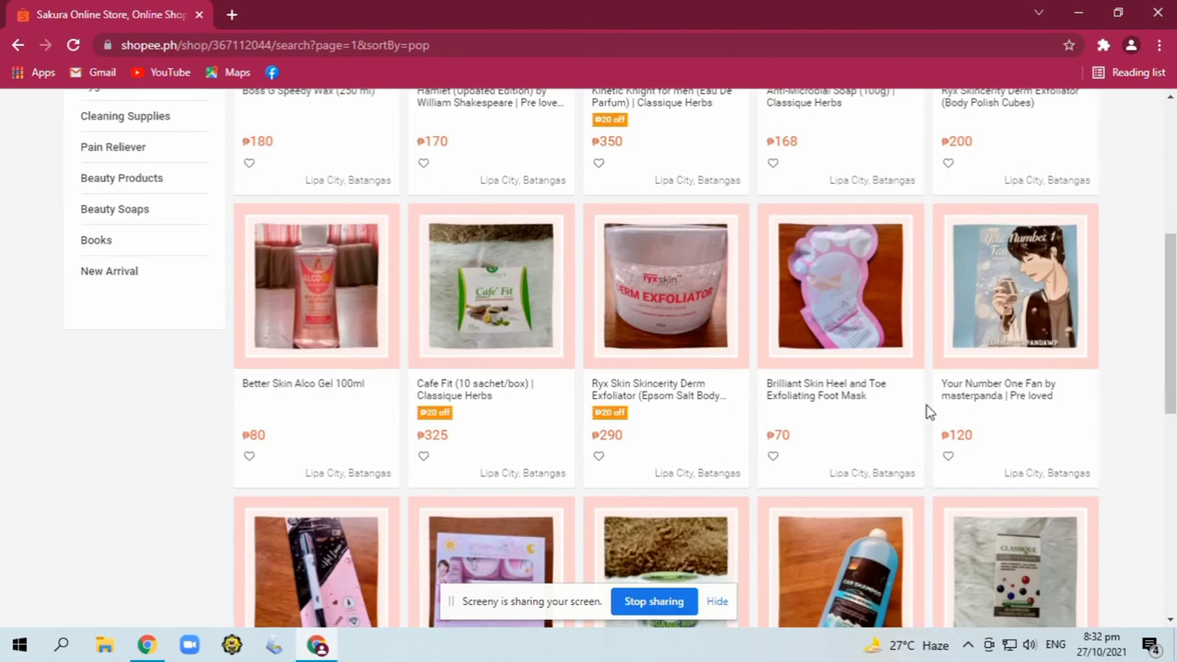
scroll(927, 411, "down", 2)
scroll(927, 411, "down", 4)
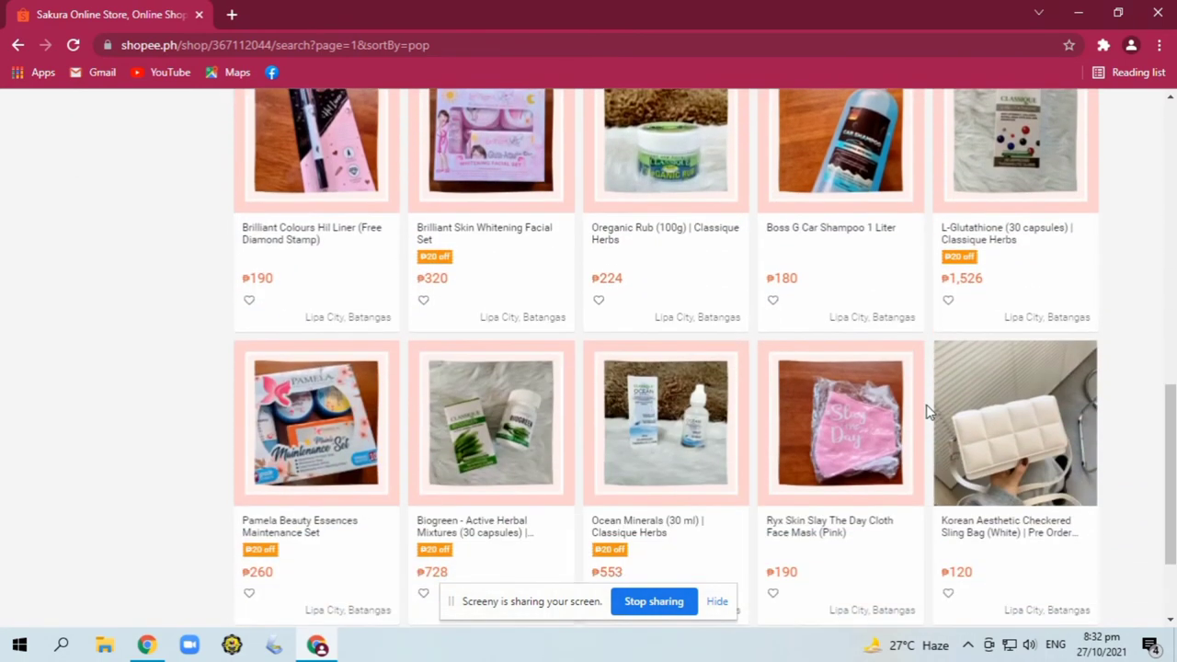
scroll(927, 411, "down", 1)
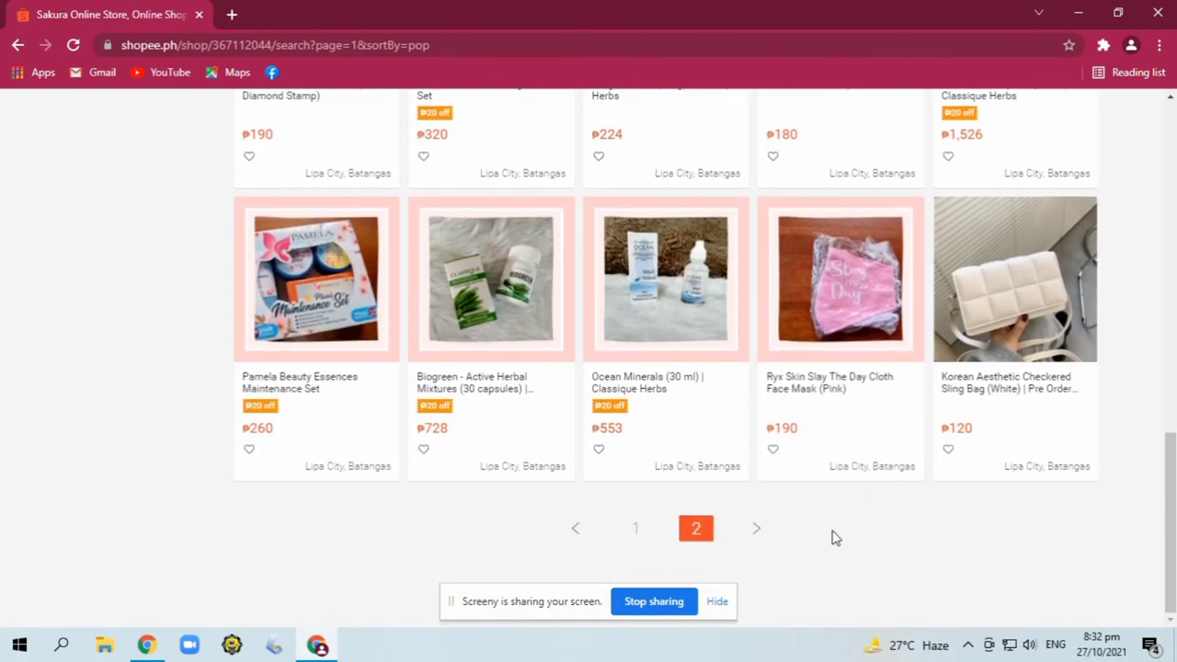
scroll(835, 538, "up", 1)
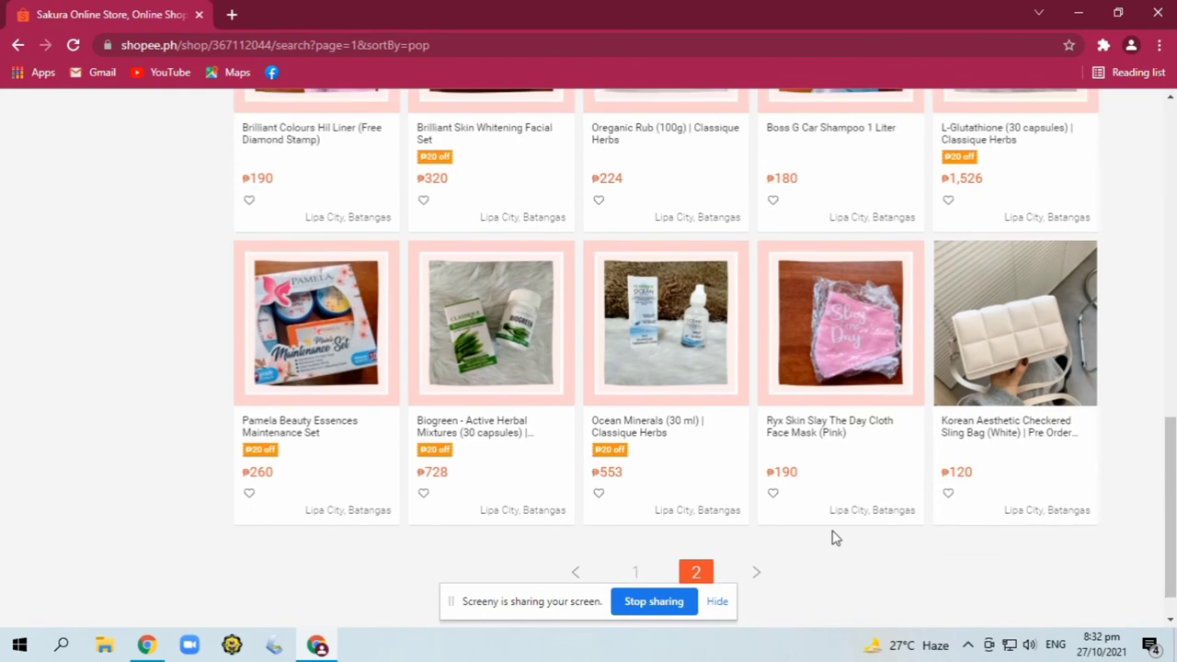
scroll(835, 538, "up", 3)
scroll(835, 537, "up", 2)
scroll(835, 528, "up", 1)
scroll(835, 522, "up", 1)
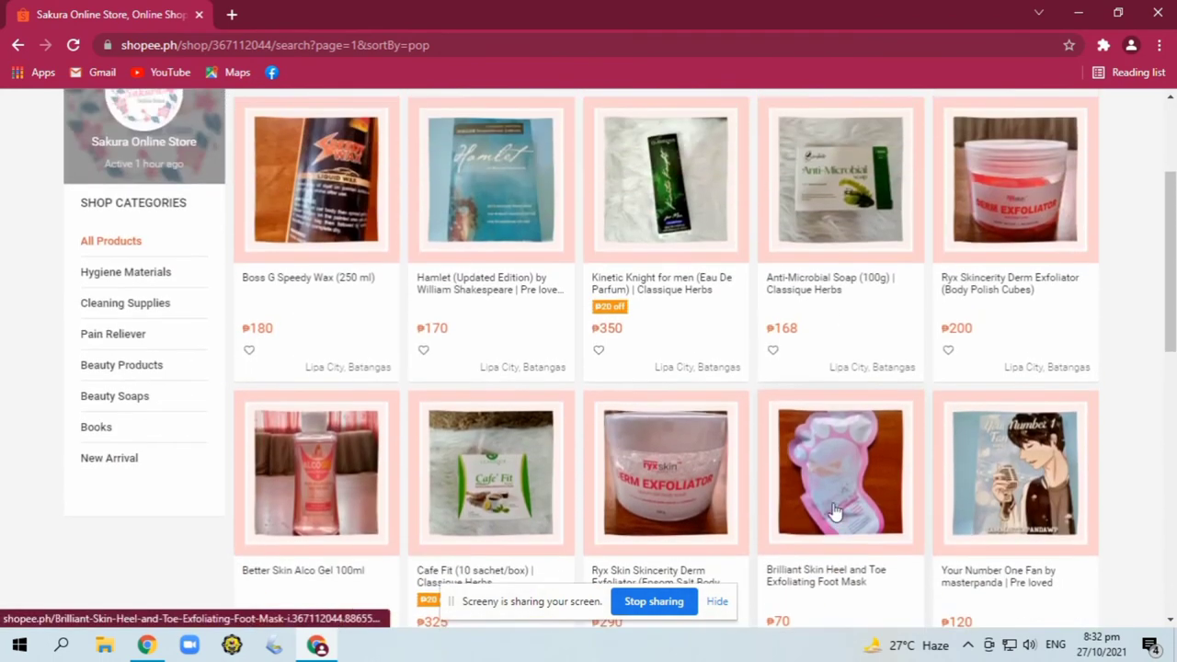
scroll(833, 515, "up", 2)
scroll(830, 506, "up", 1)
left_click(142, 308)
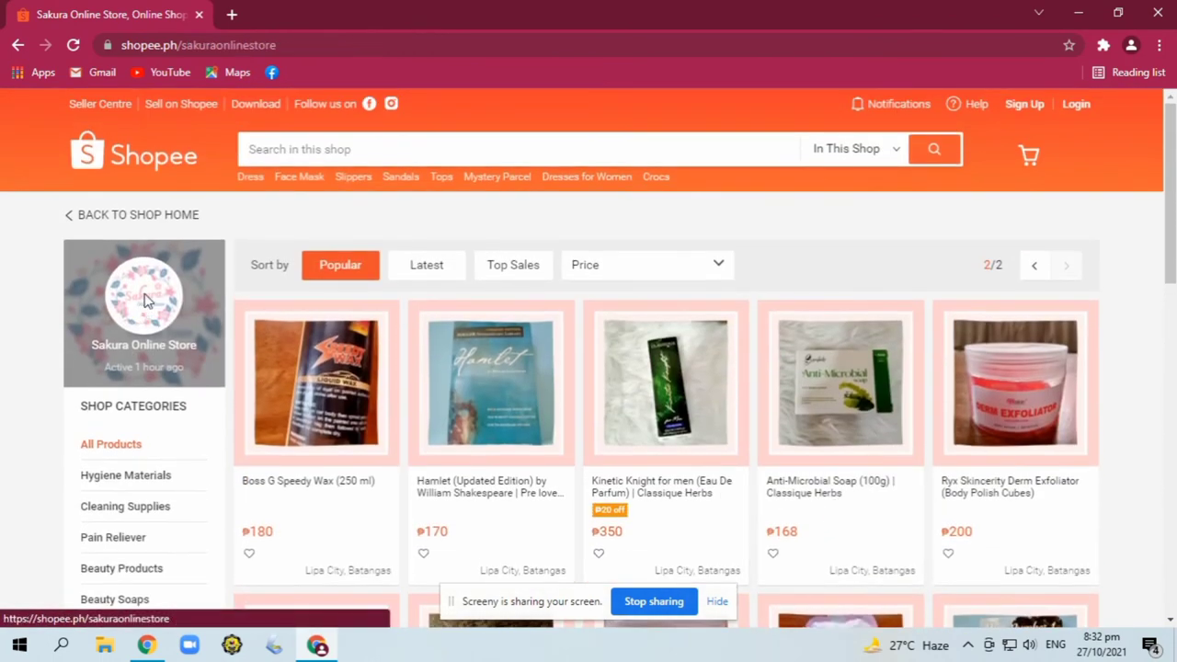